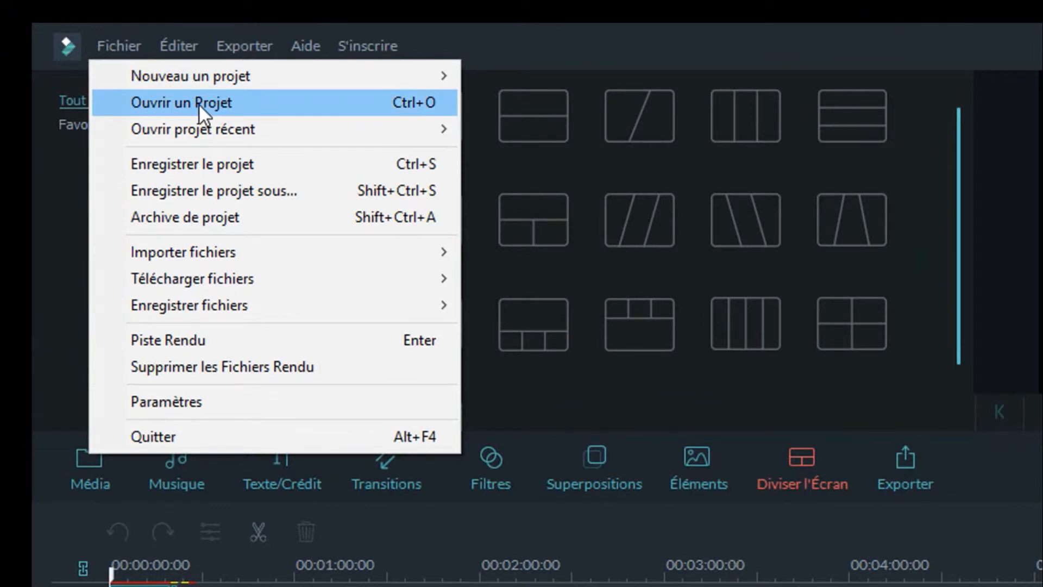
- Show the media library with the project's imported files
{"action": "mouse_move", "coordinate": [441, 77]}
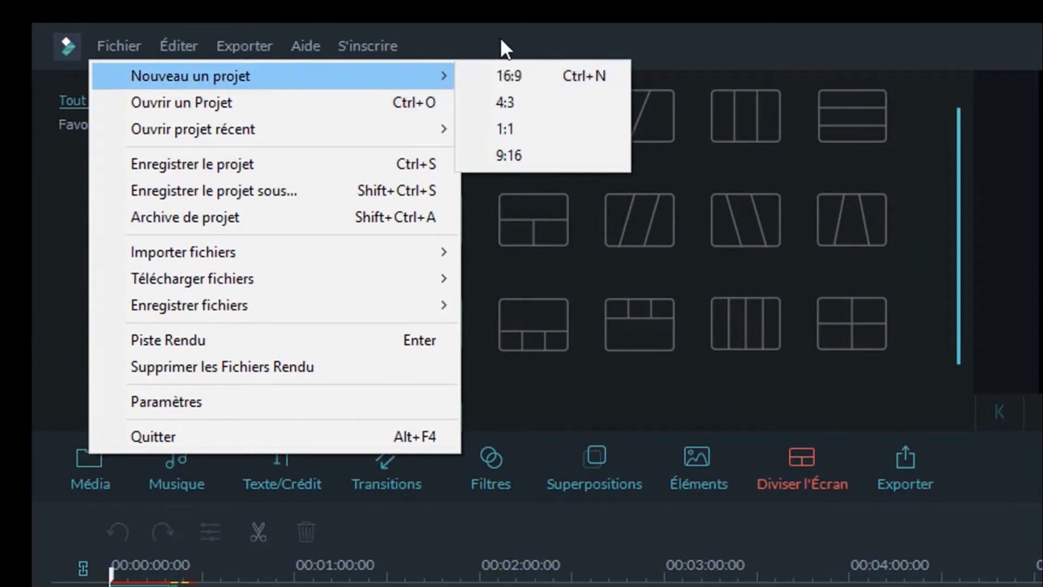
{"action": "key", "text": "Escape"}
{"action": "key", "text": "Escape"}
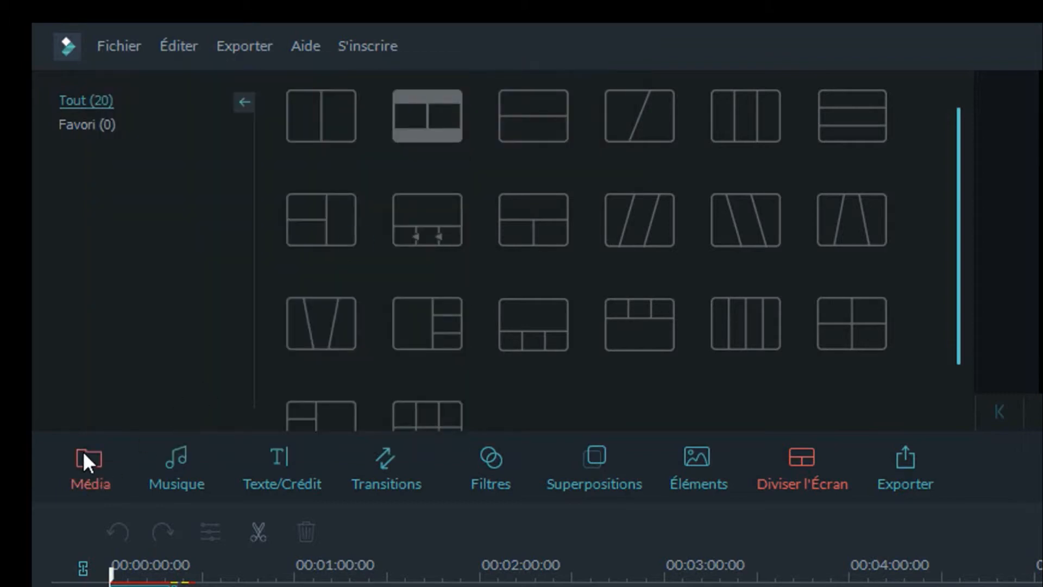
{"action": "left_click", "coordinate": [85, 456]}
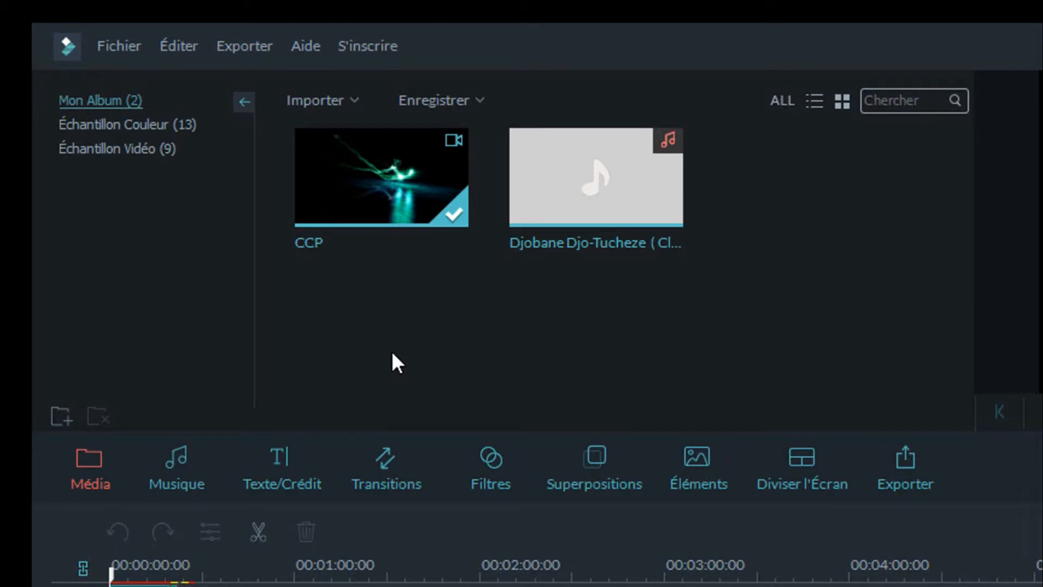
{"action": "left_click", "coordinate": [311, 100]}
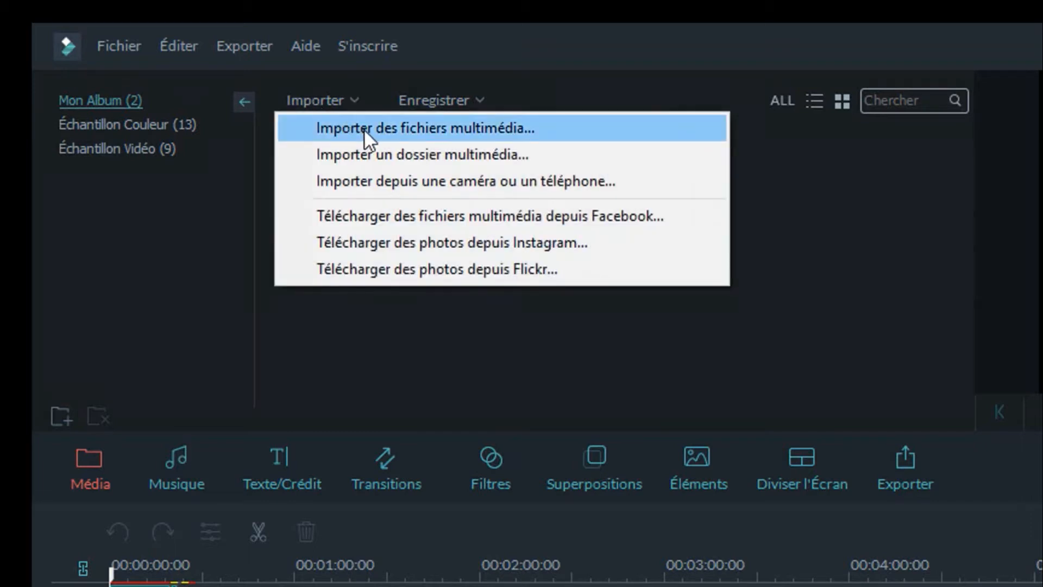
{"action": "left_click", "coordinate": [377, 127]}
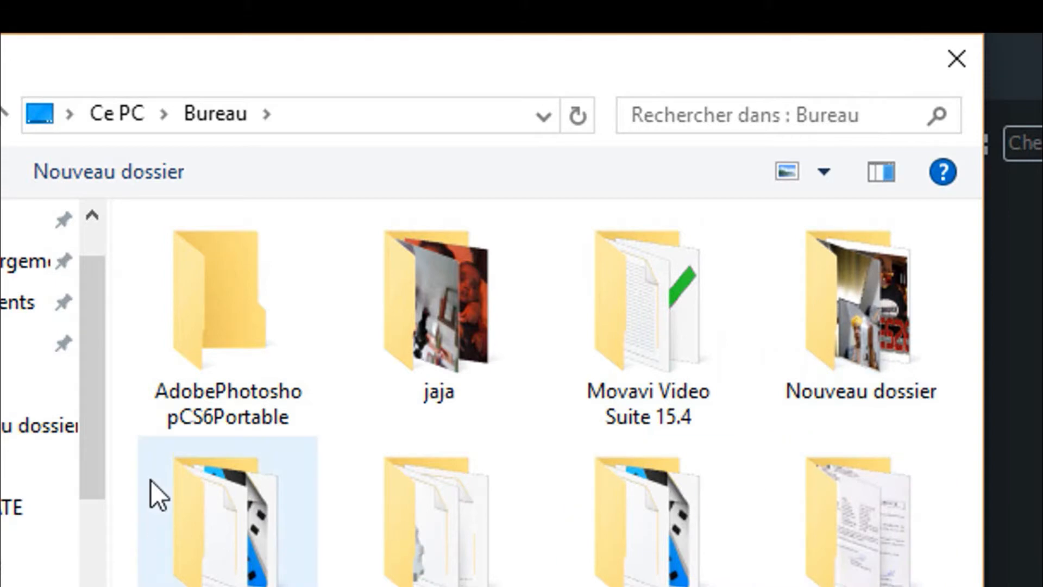
{"action": "scroll", "coordinate": [54, 456], "scroll_direction": "down", "scroll_amount": 3}
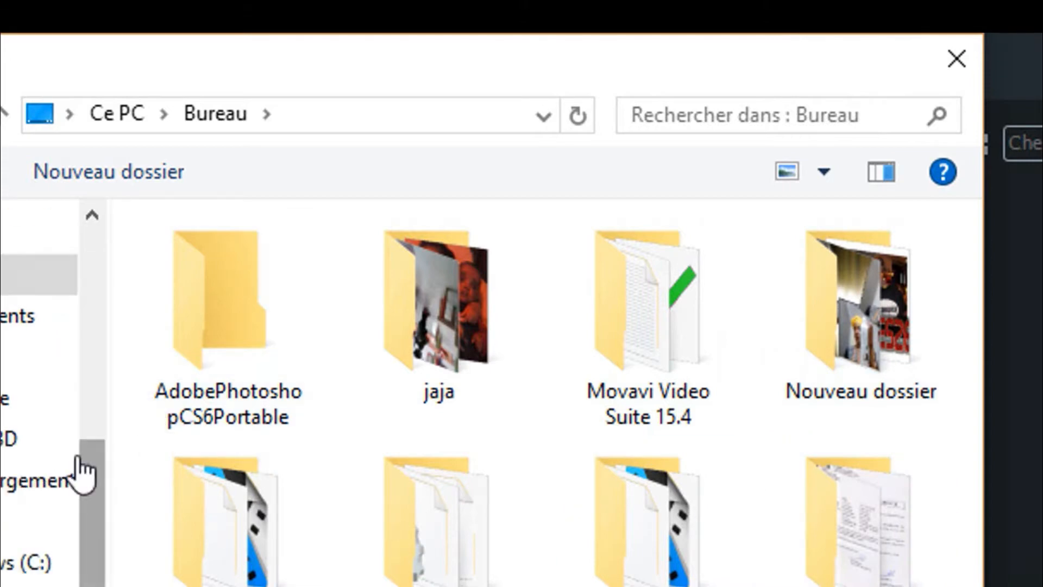
{"action": "scroll", "coordinate": [128, 221], "scroll_direction": "up", "scroll_amount": 3}
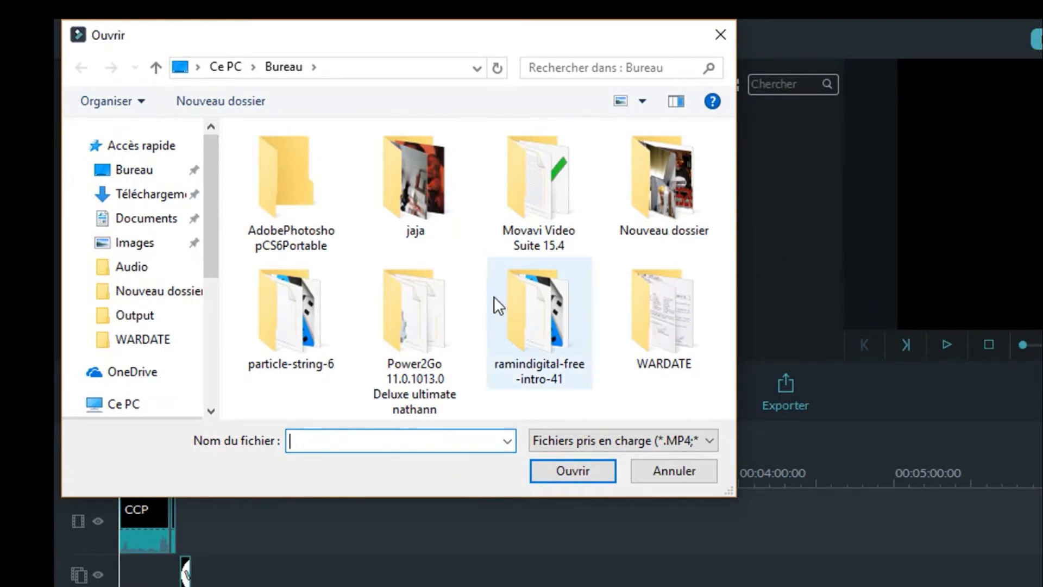
{"action": "left_click", "coordinate": [407, 172]}
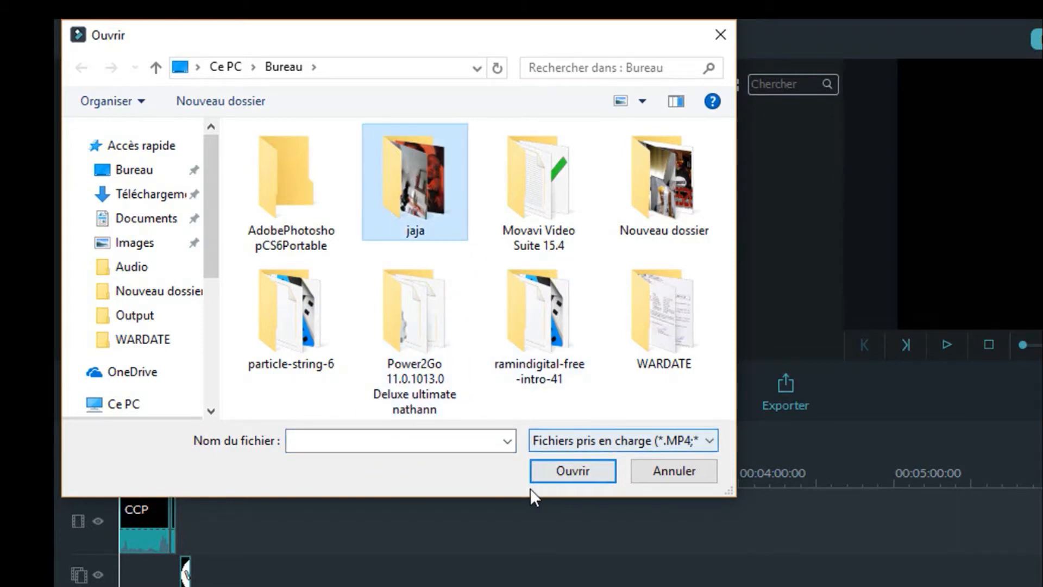
{"action": "left_click", "coordinate": [719, 35]}
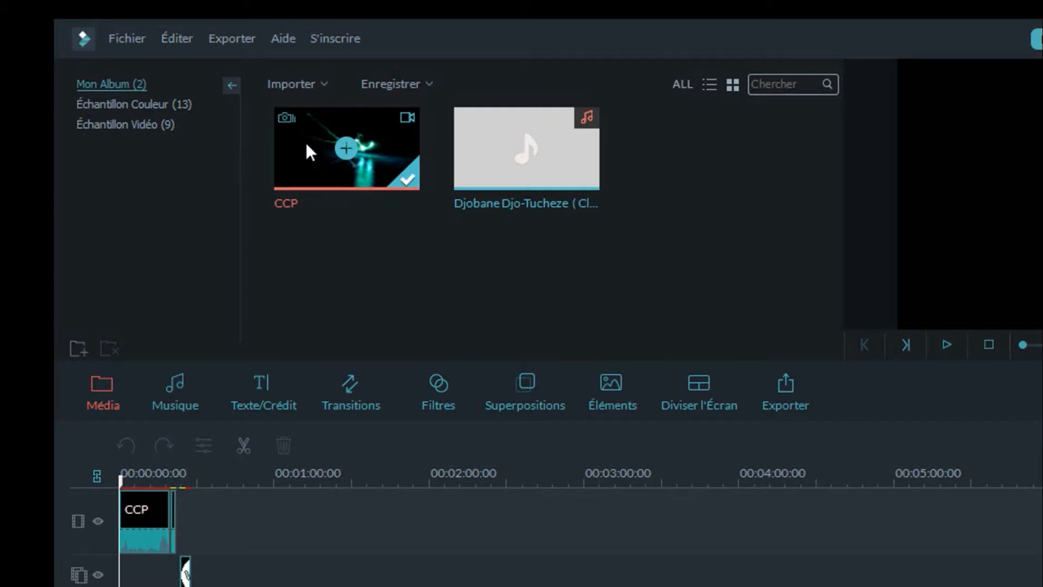
- Append the CCP video after the existing clips on the video track and play the timeline to about 00:00:42
{"action": "left_click_drag", "start_coordinate": [305, 160], "coordinate": [212, 509]}
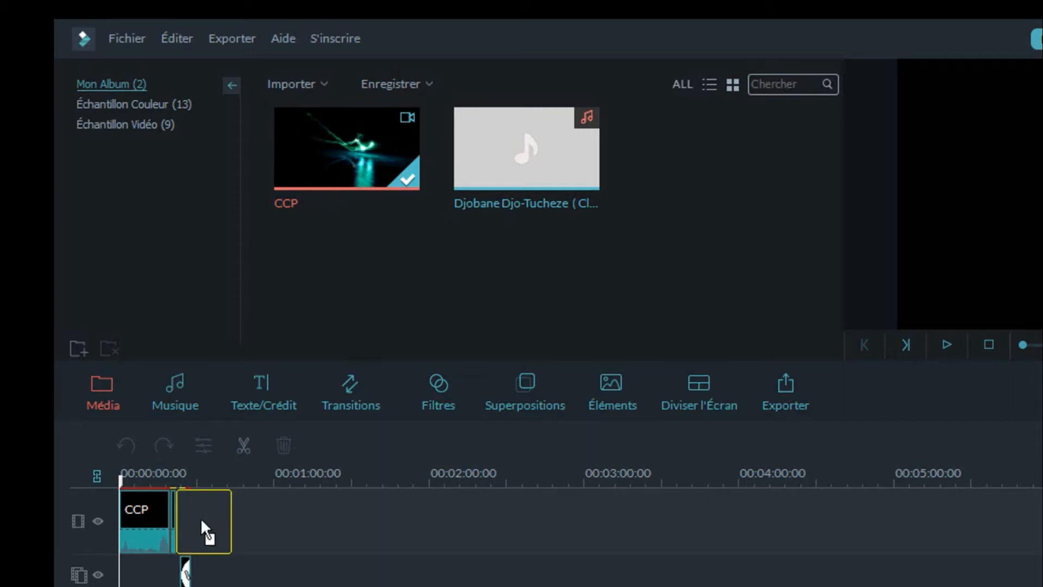
{"action": "left_click_drag", "start_coordinate": [201, 520], "coordinate": [201, 520]}
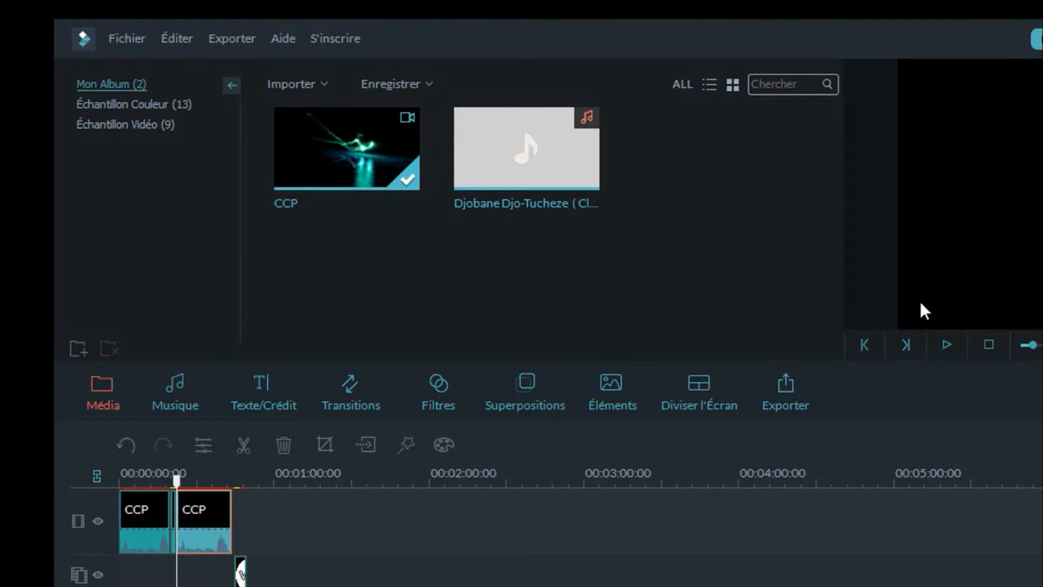
{"action": "left_click", "coordinate": [948, 345]}
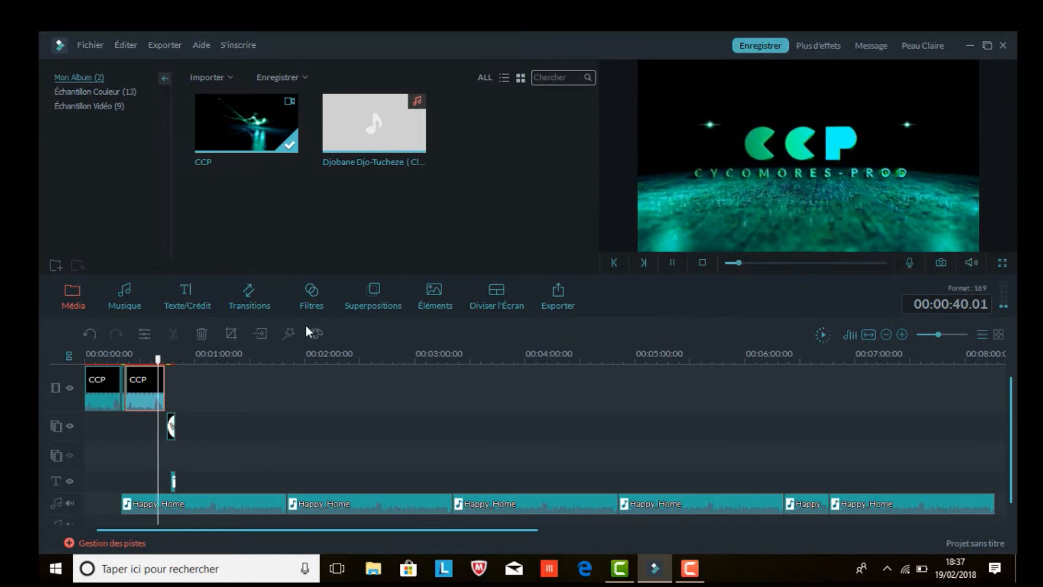
{"action": "left_click", "coordinate": [672, 263]}
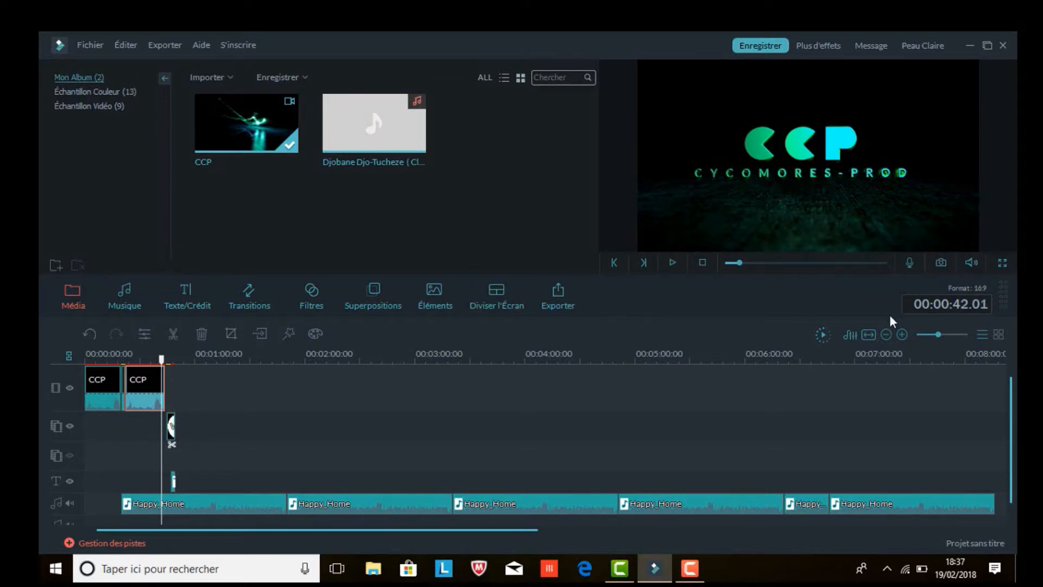
- Take a snapshot of the current preview frame and place it at the end of the video track
{"action": "left_click", "coordinate": [942, 263]}
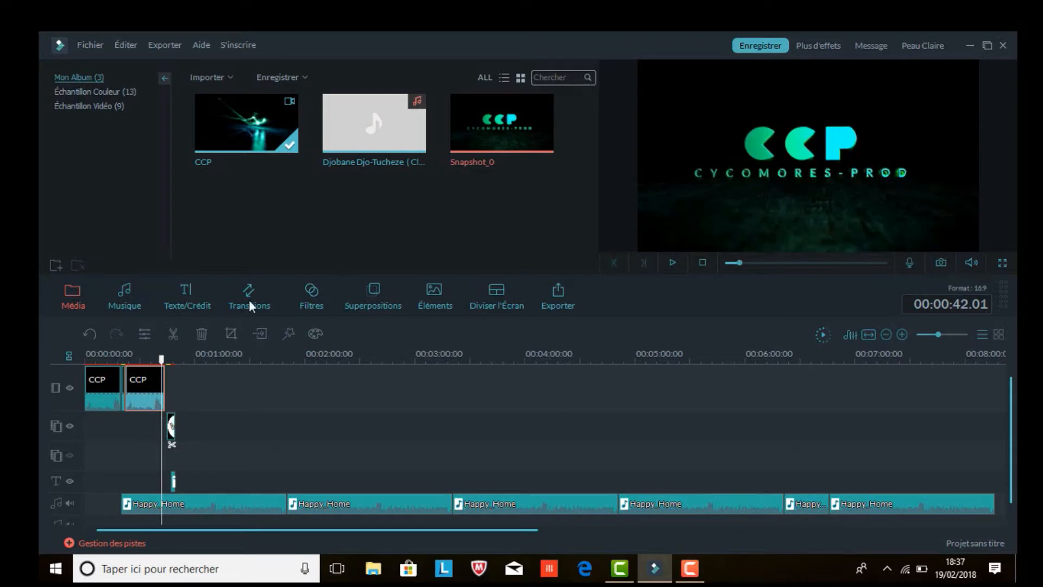
{"action": "left_click", "coordinate": [206, 378]}
{"action": "left_click_drag", "start_coordinate": [190, 403], "coordinate": [191, 402]}
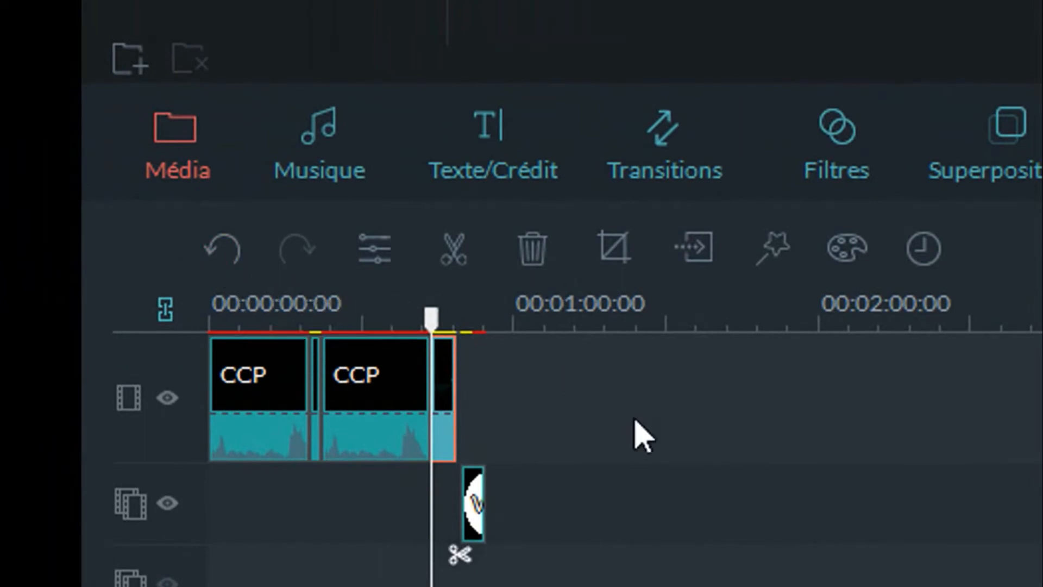
- Place Action_Movie from the Ma Musique category on the audio track at the start of the first Happy_Home clip
{"action": "left_click", "coordinate": [329, 139]}
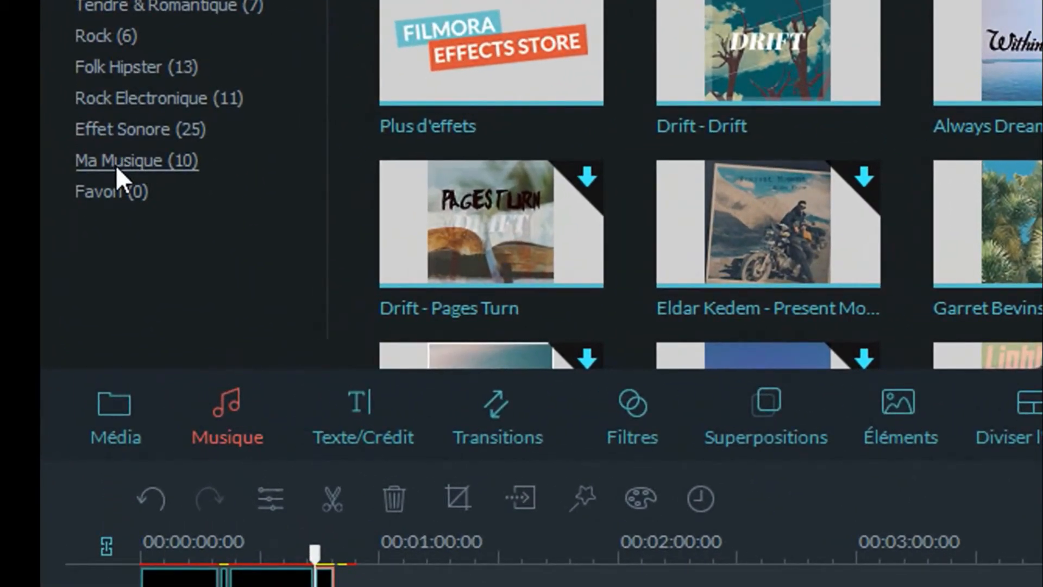
{"action": "left_click", "coordinate": [116, 161]}
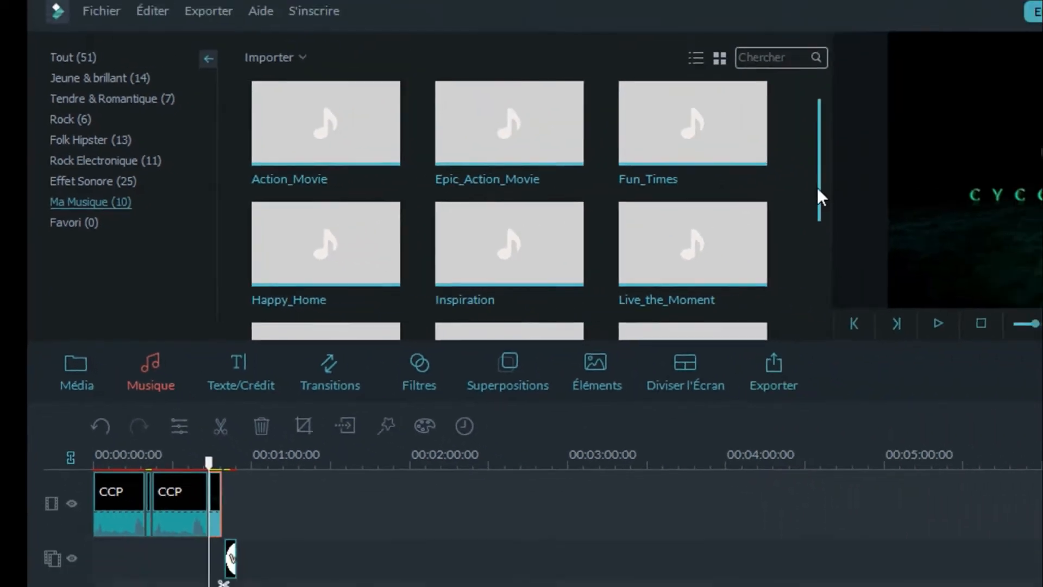
{"action": "left_click_drag", "start_coordinate": [820, 197], "coordinate": [826, 312]}
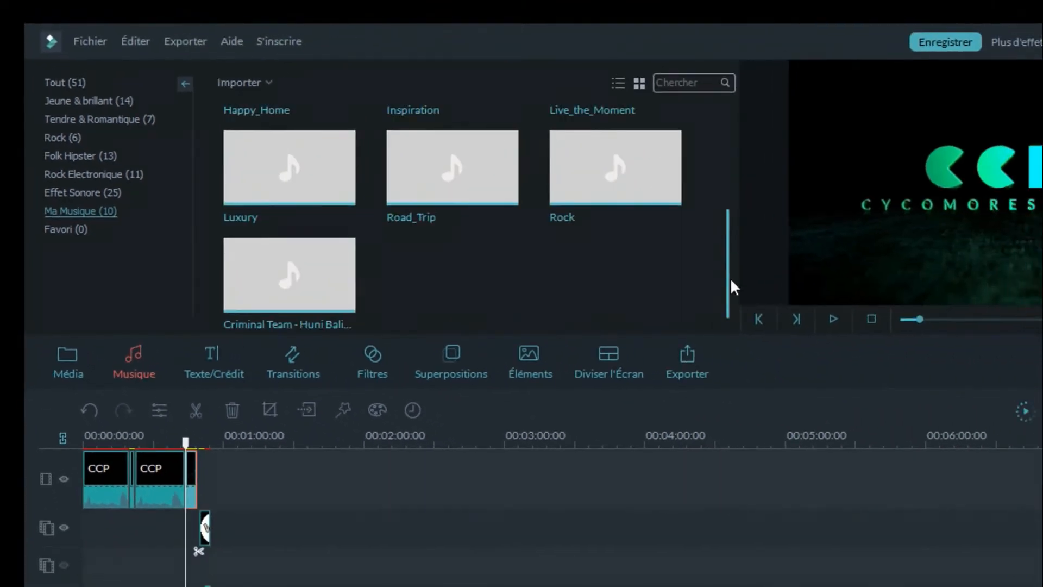
{"action": "left_click_drag", "start_coordinate": [730, 278], "coordinate": [738, 147]}
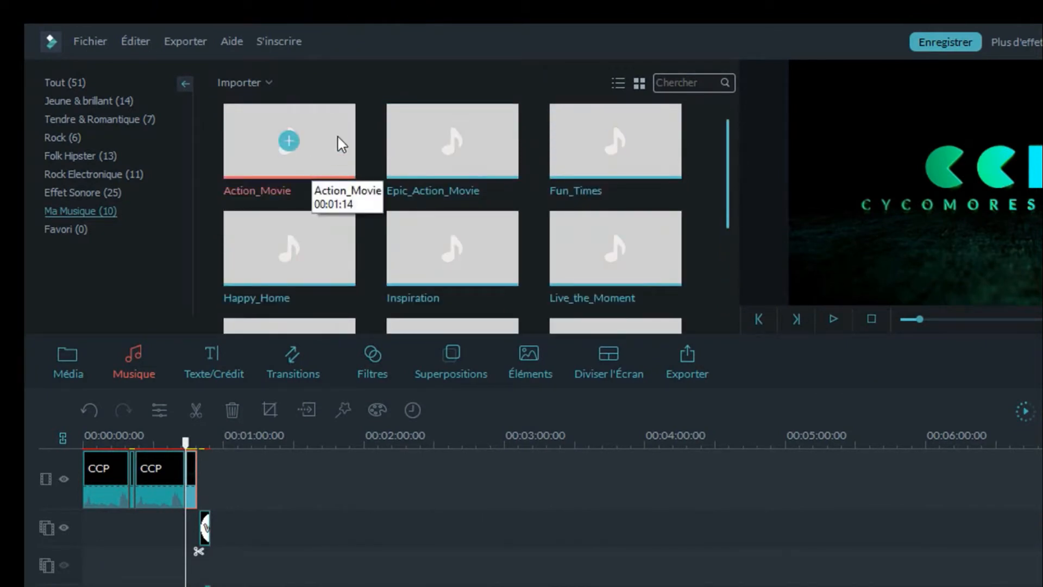
{"action": "left_click_drag", "start_coordinate": [327, 135], "coordinate": [121, 586]}
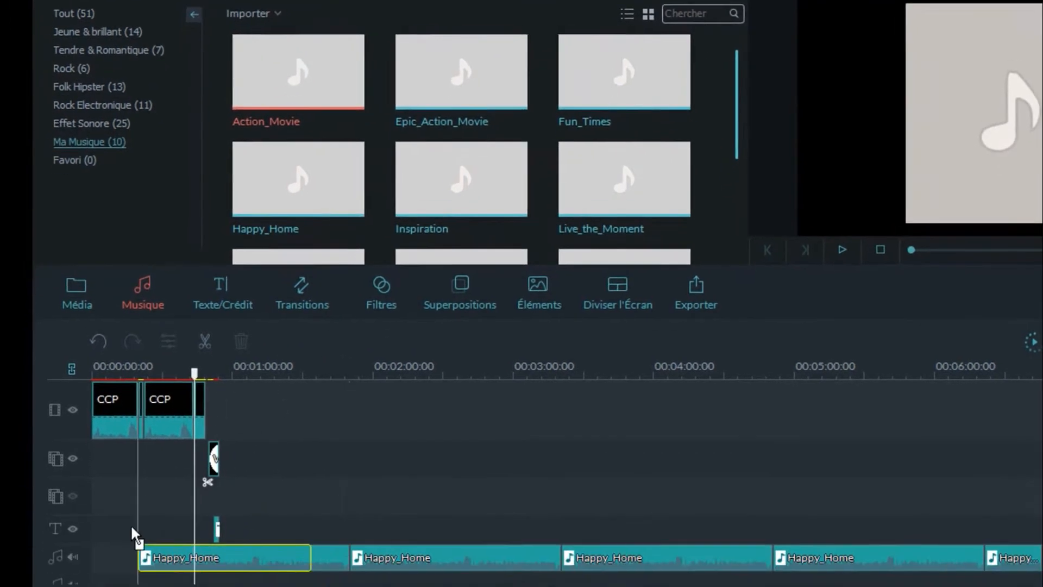
{"action": "left_click_drag", "start_coordinate": [132, 527], "coordinate": [87, 557]}
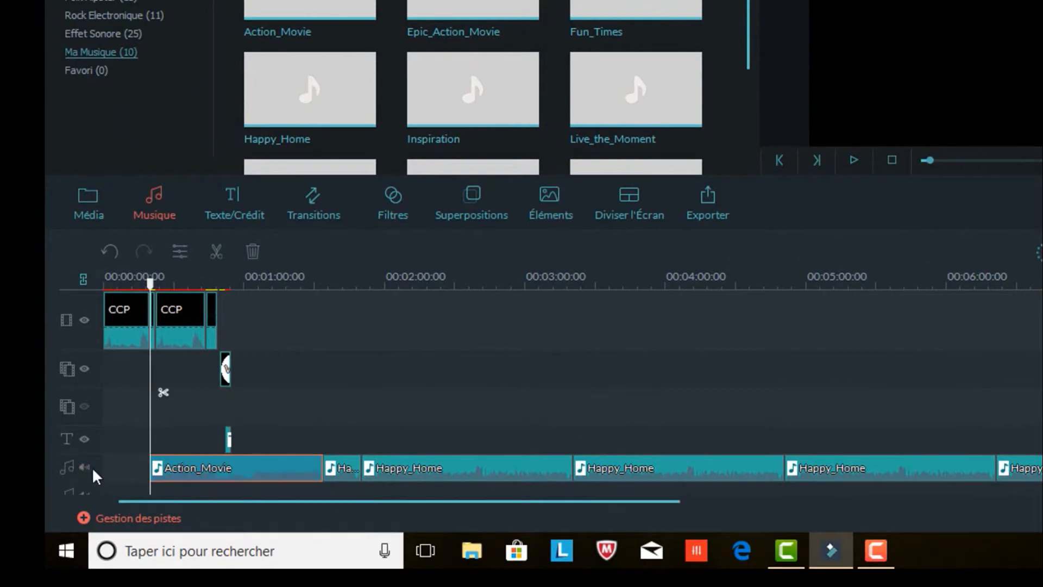
- Delete all the Happy_Home clips that follow Action_Movie on the audio track
{"action": "left_click_drag", "start_coordinate": [327, 440], "coordinate": [984, 392]}
{"action": "key", "text": "Delete"}
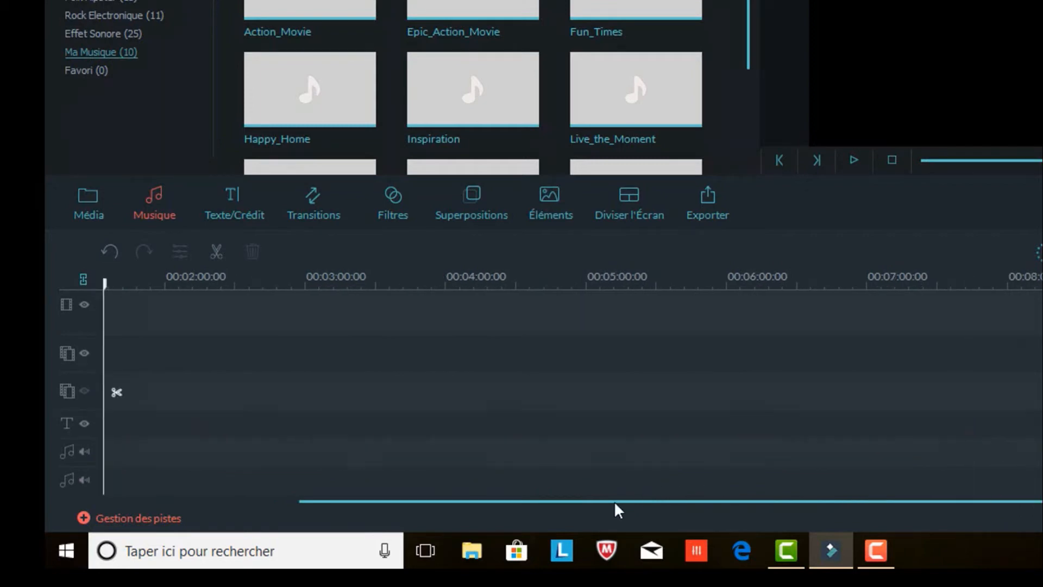
{"action": "left_click_drag", "start_coordinate": [615, 502], "coordinate": [281, 500]}
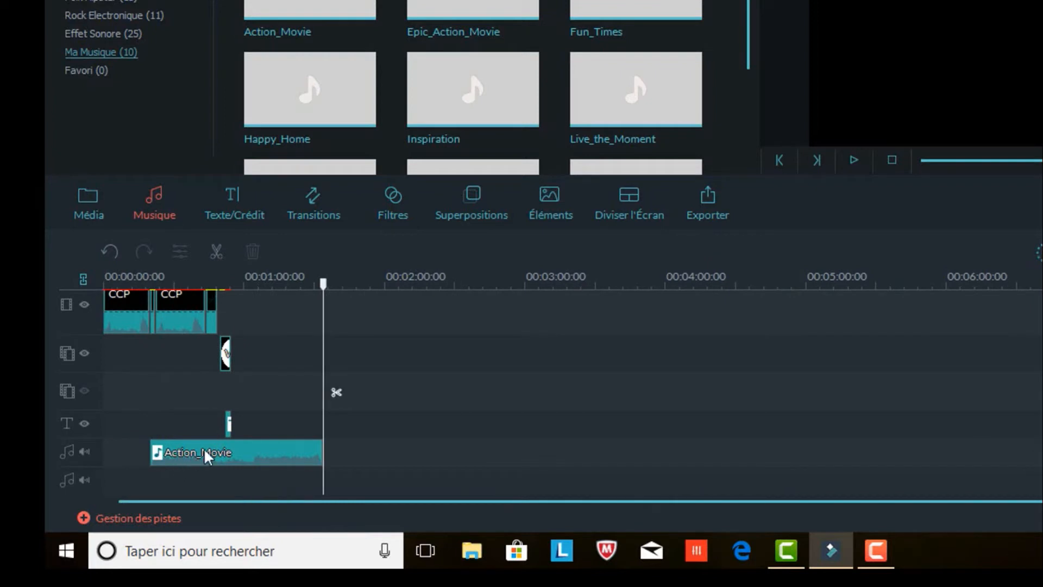
- Move Action_Movie earlier on the audio track to start at about 7 seconds, and preview the result briefly
{"action": "left_click_drag", "start_coordinate": [204, 451], "coordinate": [178, 457]}
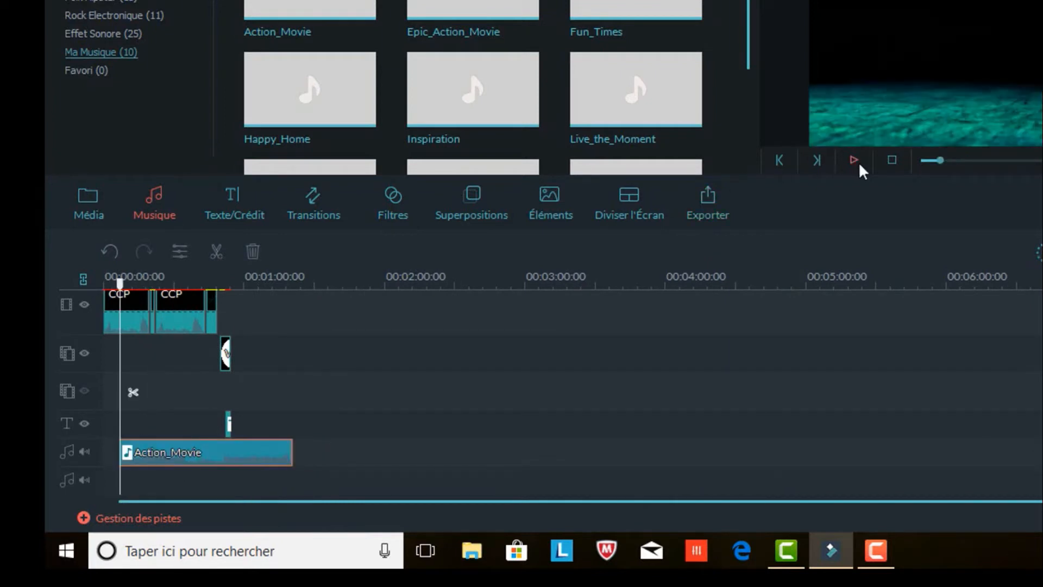
{"action": "left_click", "coordinate": [855, 160]}
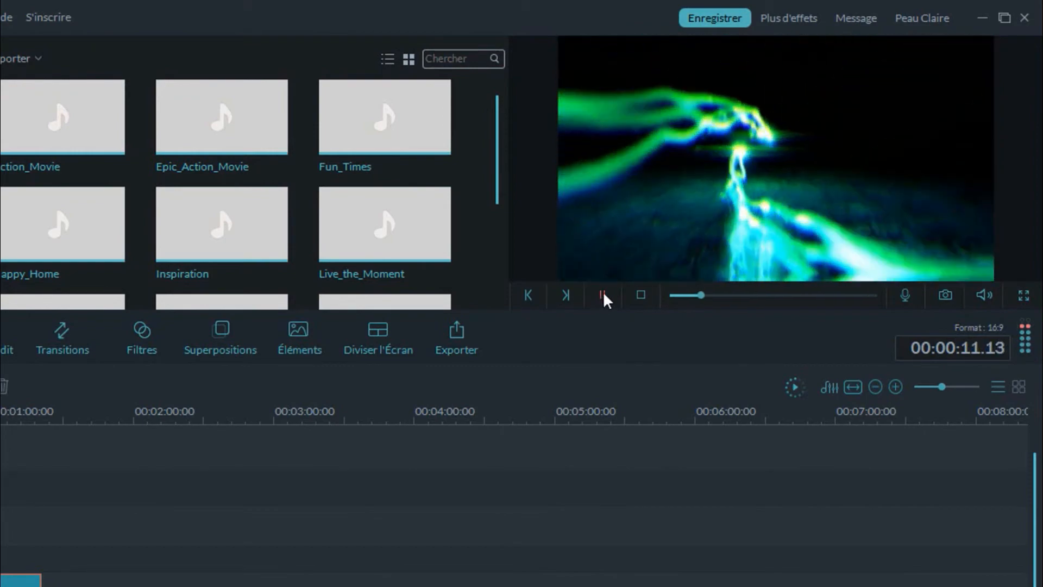
{"action": "left_click", "coordinate": [603, 294]}
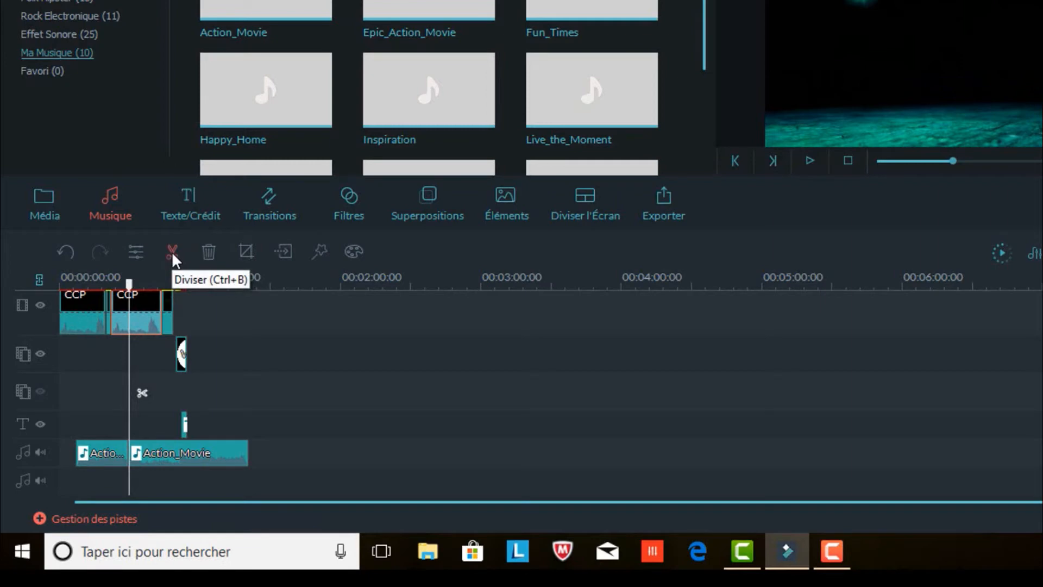
- Split the second CCP clip at about 30 and 34 seconds on the timeline and delete the section between the cuts
{"action": "left_click", "coordinate": [172, 251]}
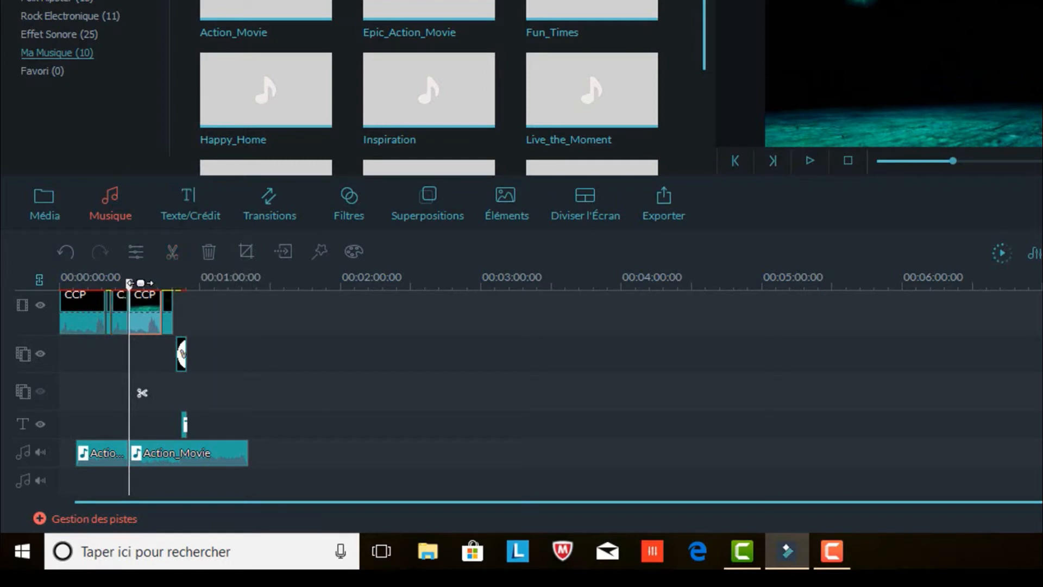
{"action": "left_click_drag", "start_coordinate": [130, 282], "coordinate": [140, 283]}
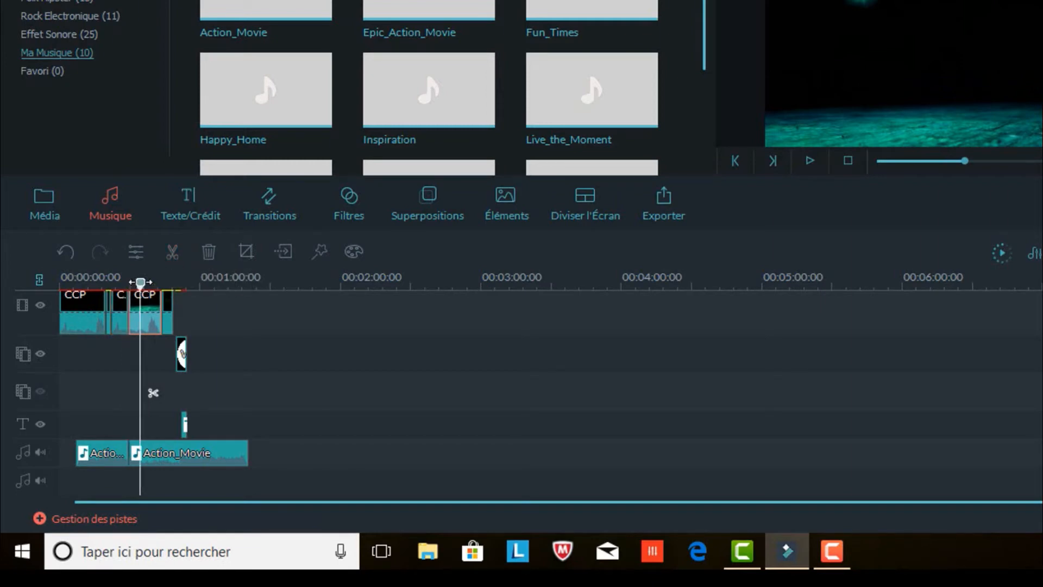
{"action": "left_click", "coordinate": [171, 251]}
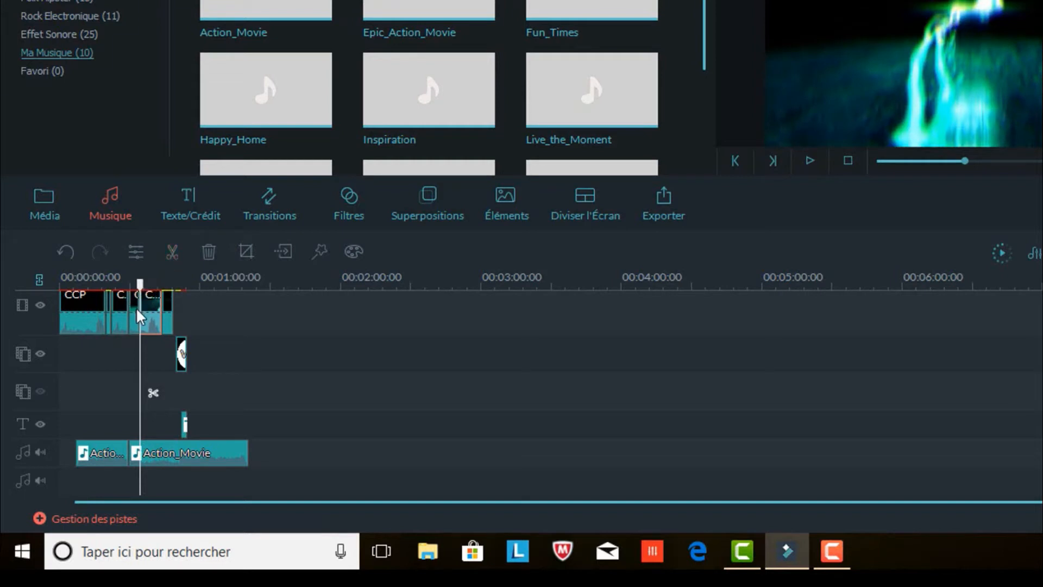
{"action": "left_click", "coordinate": [136, 308]}
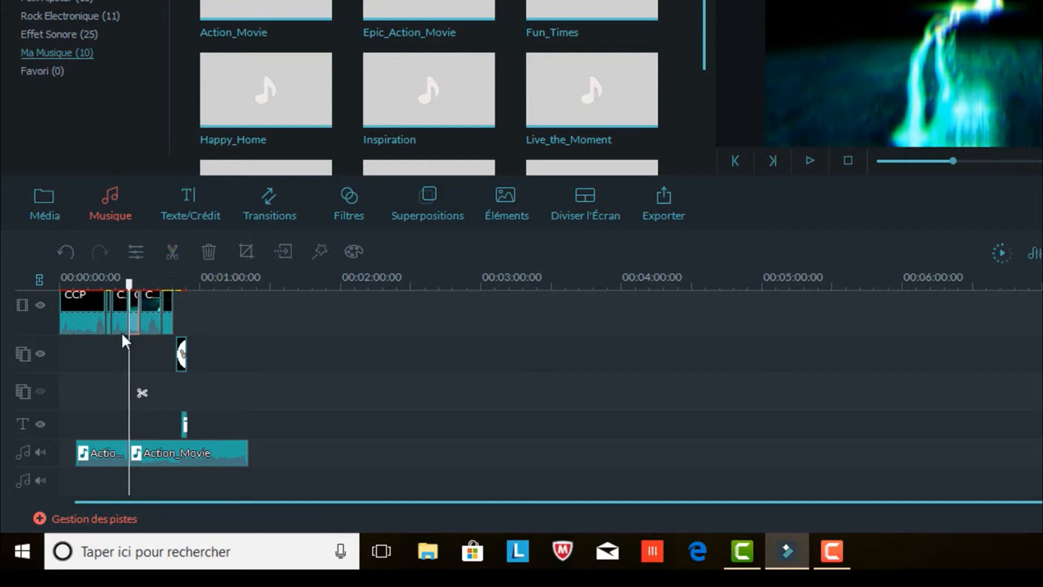
{"action": "left_click", "coordinate": [208, 253]}
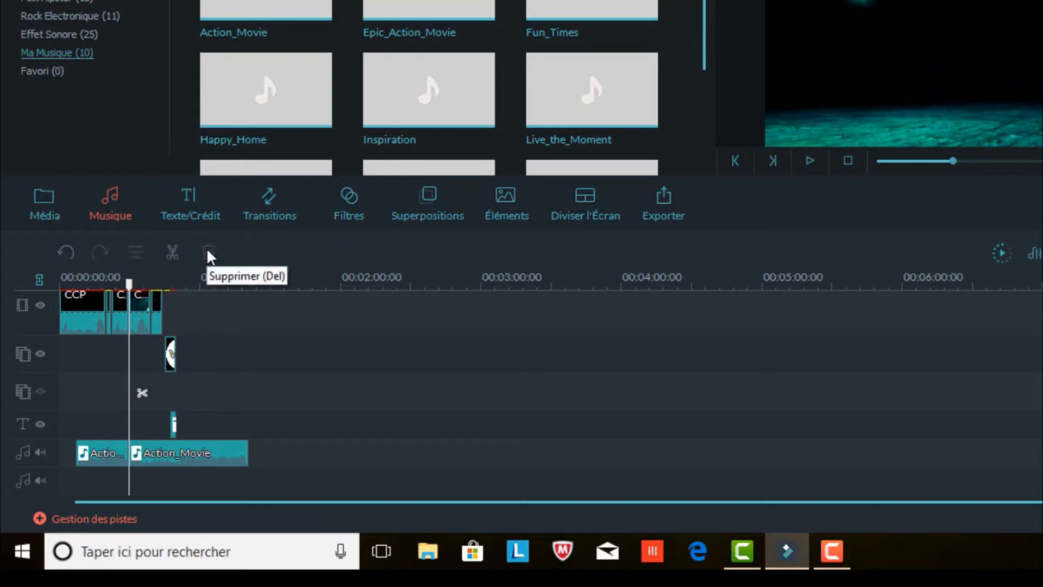
- Browse the transitions, place Fade on the cut between the CCP clips at about 30 seconds, and preview it
{"action": "left_click", "coordinate": [279, 216]}
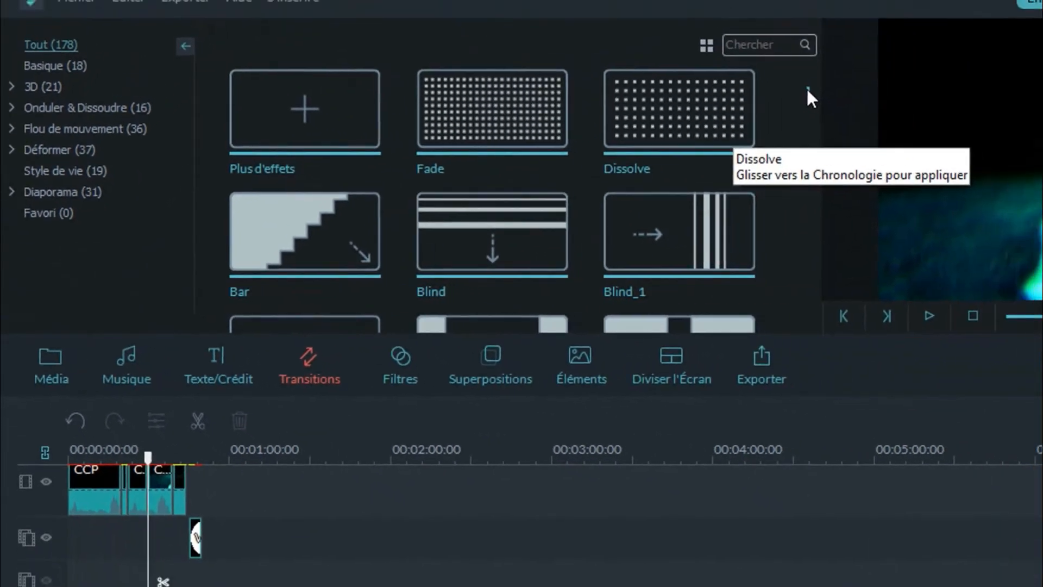
{"action": "left_click_drag", "start_coordinate": [807, 87], "coordinate": [807, 100]}
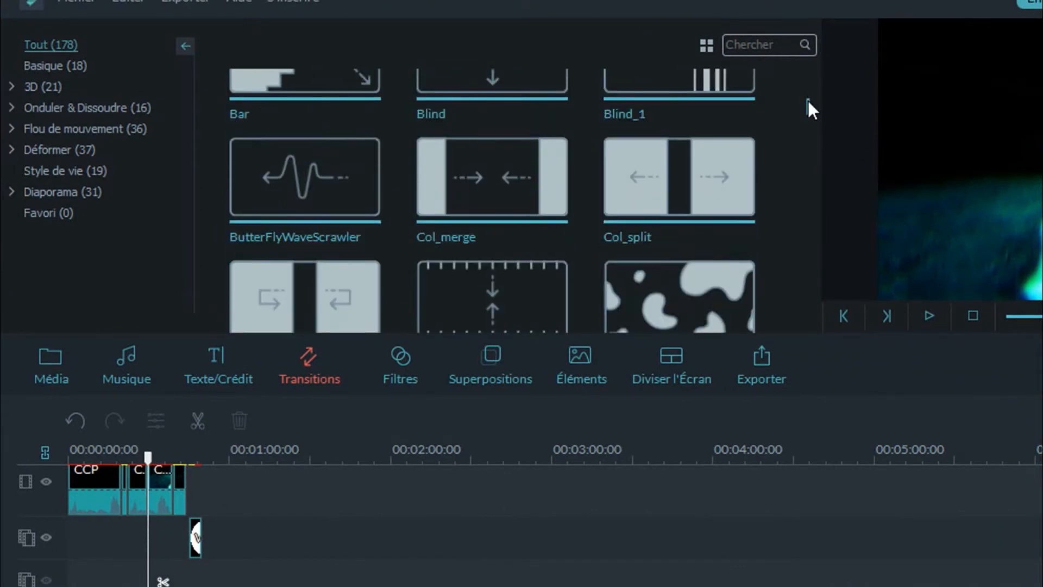
{"action": "scroll", "coordinate": [808, 100], "scroll_direction": "down", "scroll_amount": 2}
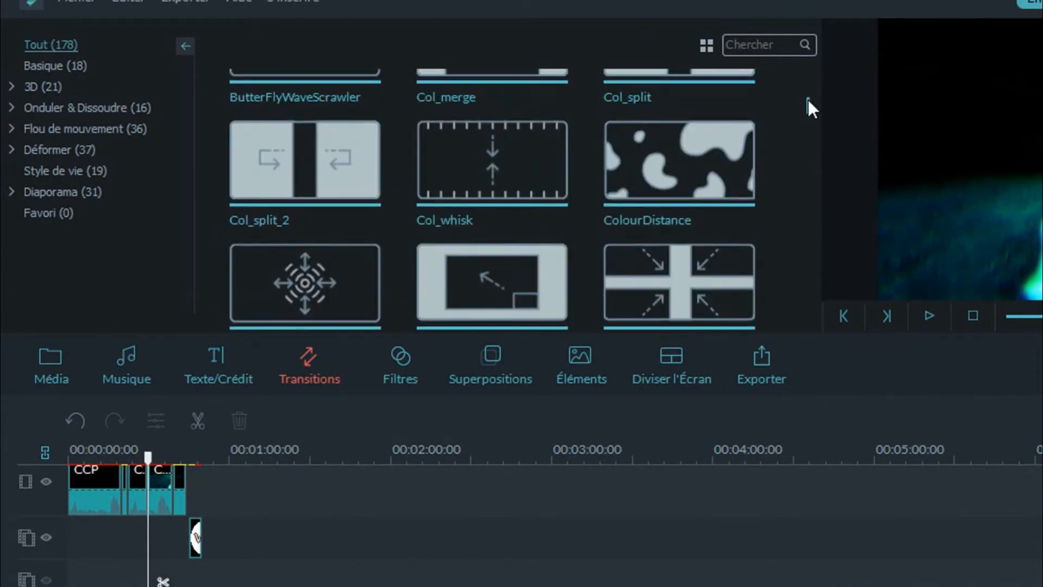
{"action": "left_click_drag", "start_coordinate": [808, 99], "coordinate": [808, 90]}
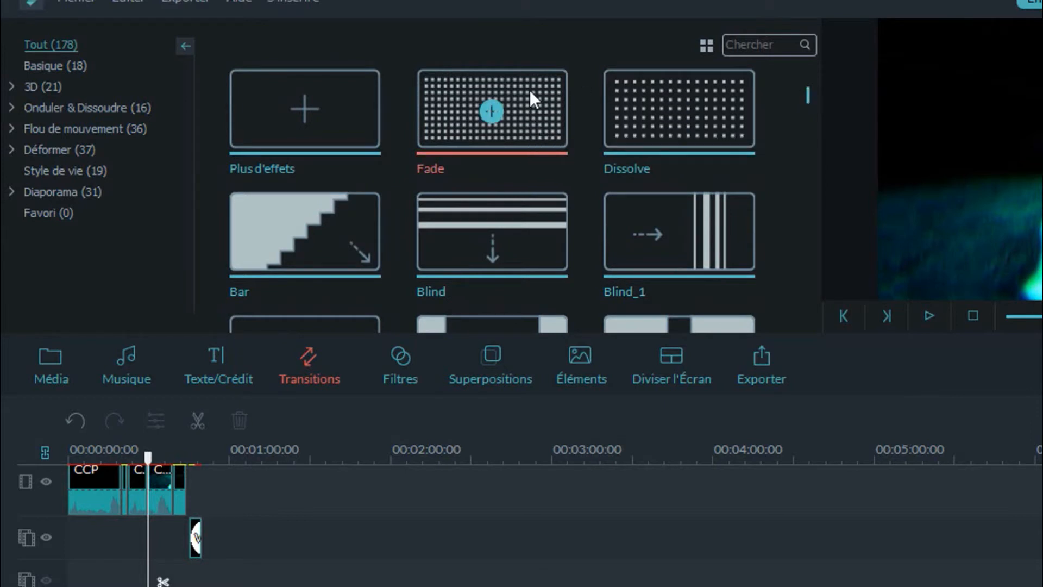
{"action": "mouse_move", "coordinate": [530, 90]}
{"action": "left_mouse_down"}
{"action": "mouse_move", "coordinate": [141, 422]}
{"action": "mouse_move", "coordinate": [145, 491]}
{"action": "left_mouse_up"}
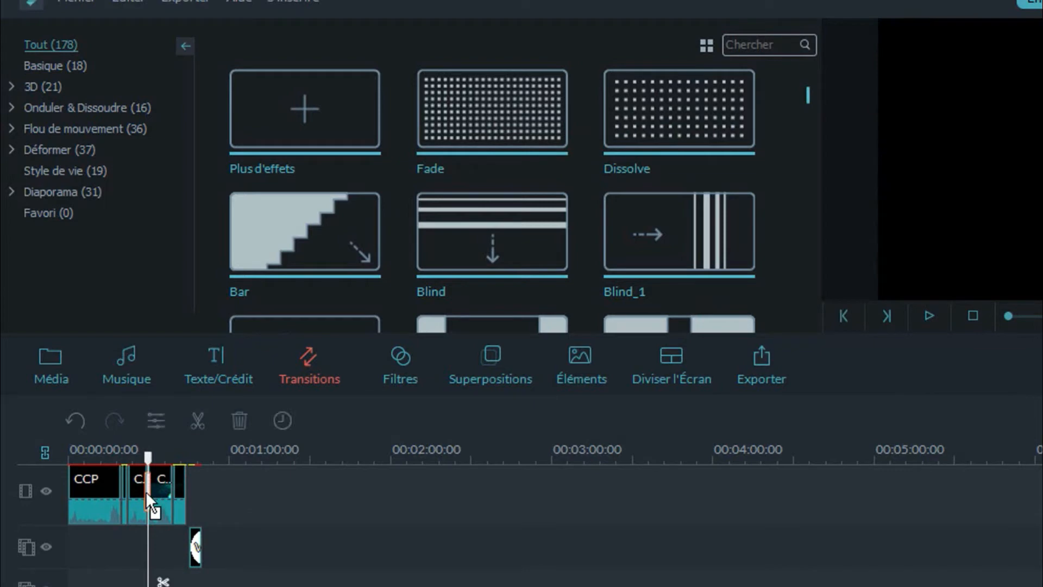
{"action": "left_click", "coordinate": [134, 455]}
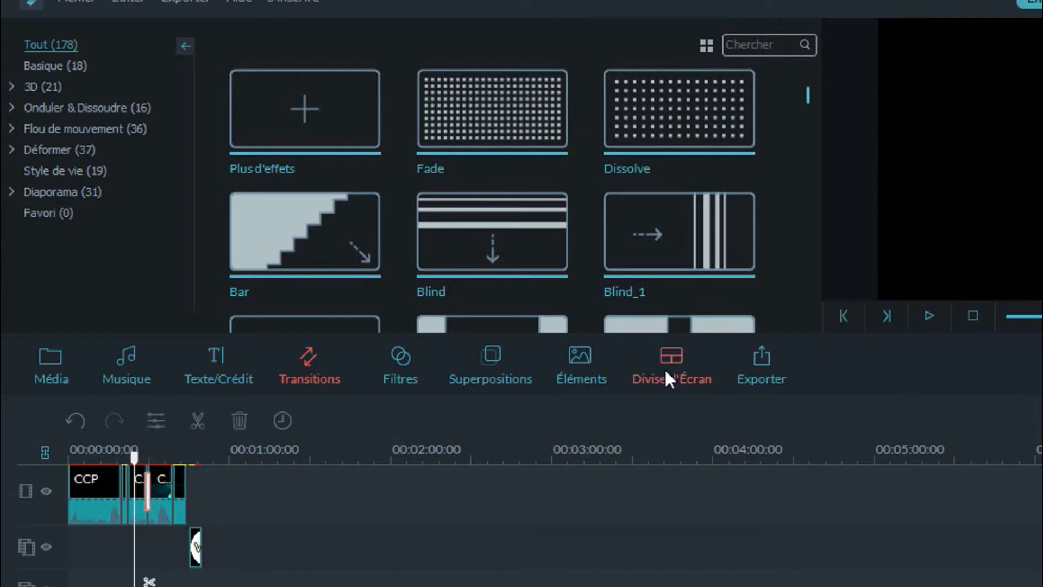
{"action": "left_click", "coordinate": [925, 314]}
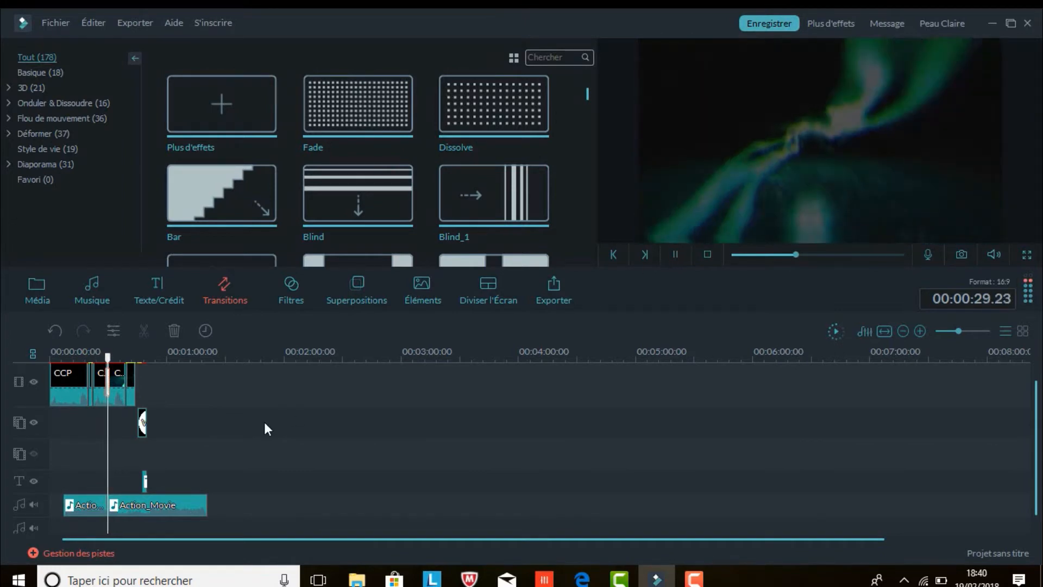
- Stop the preview and delete the second Action_Movie clip from the audio track
{"action": "left_click", "coordinate": [122, 506]}
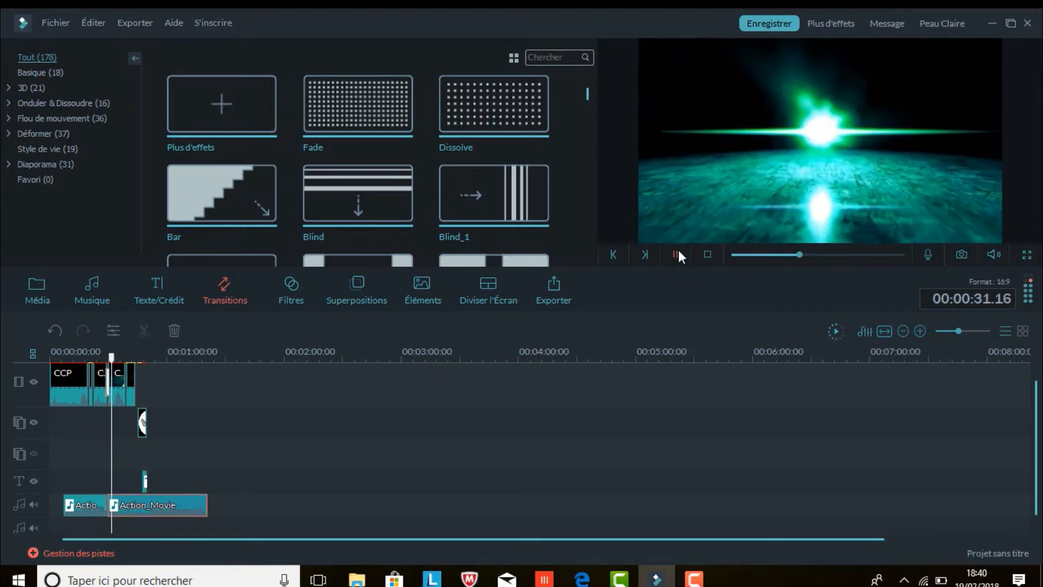
{"action": "left_click", "coordinate": [678, 254]}
{"action": "key", "text": "Delete"}
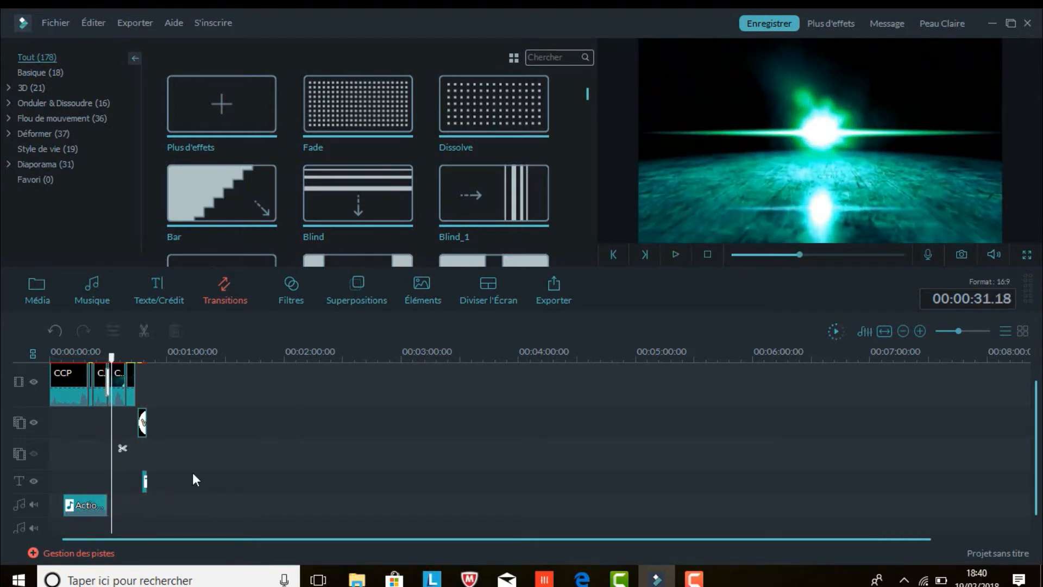
- Extend the end of the remaining Action_Movie clip to a duration of about 1 minute 8 seconds
{"action": "left_click", "coordinate": [74, 509]}
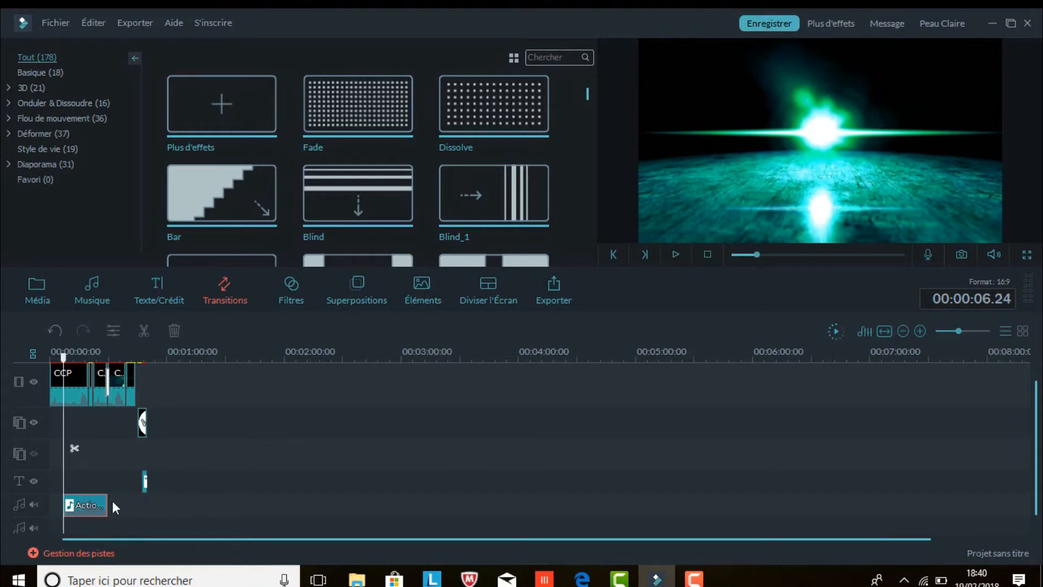
{"action": "left_click_drag", "start_coordinate": [107, 503], "coordinate": [196, 503]}
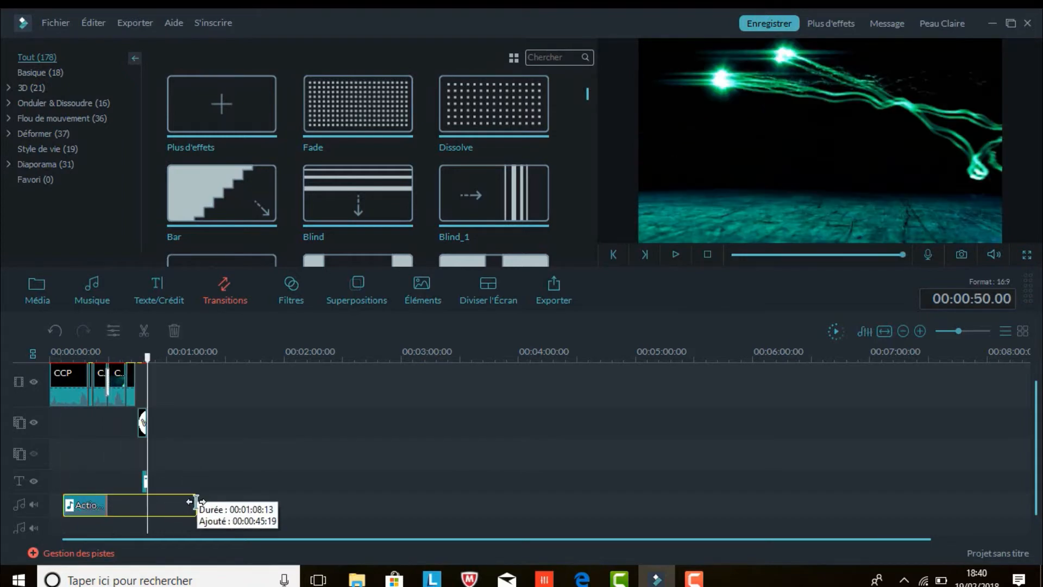
{"action": "left_click", "coordinate": [969, 331]}
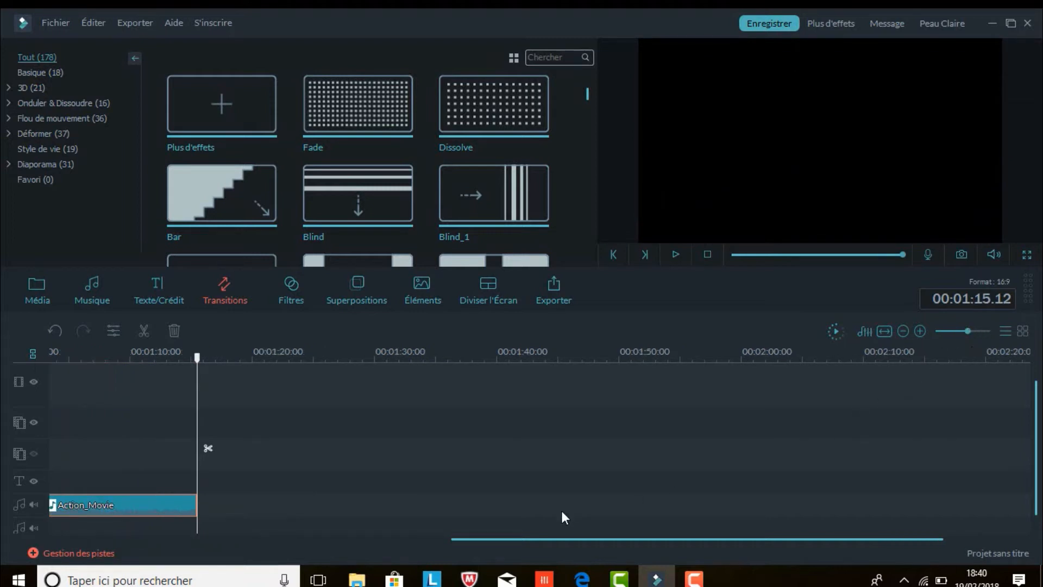
{"action": "left_click_drag", "start_coordinate": [510, 536], "coordinate": [51, 549]}
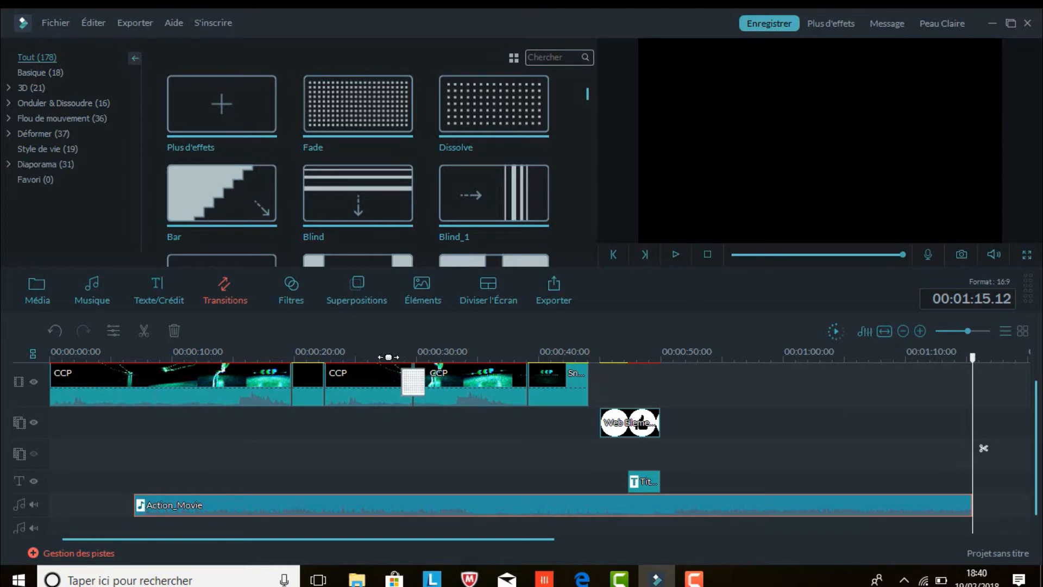
- Preview the Fade transition between the CCP clips, starting from 27 seconds
{"action": "left_click", "coordinate": [379, 350]}
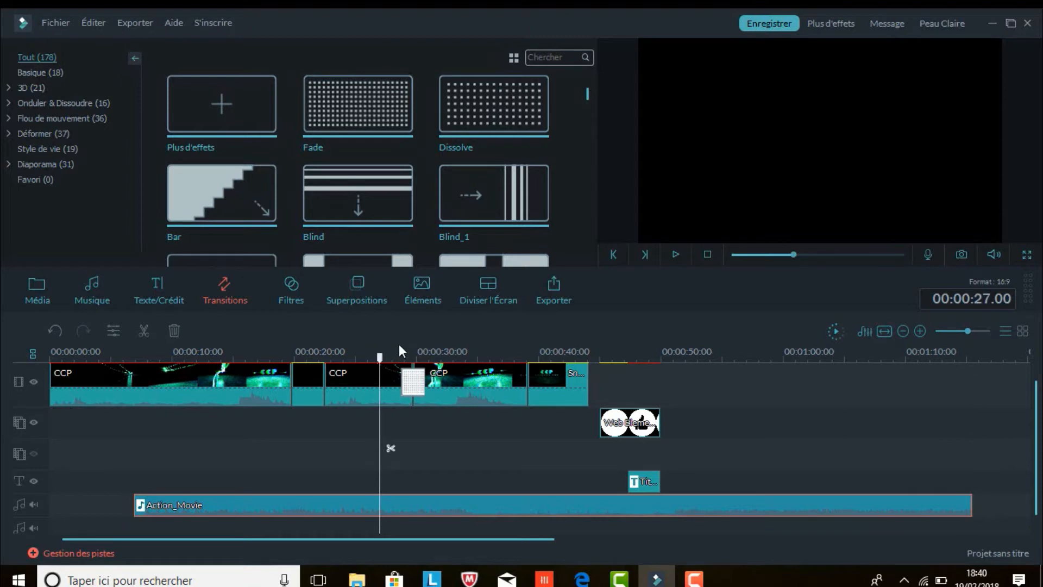
{"action": "left_click", "coordinate": [675, 253]}
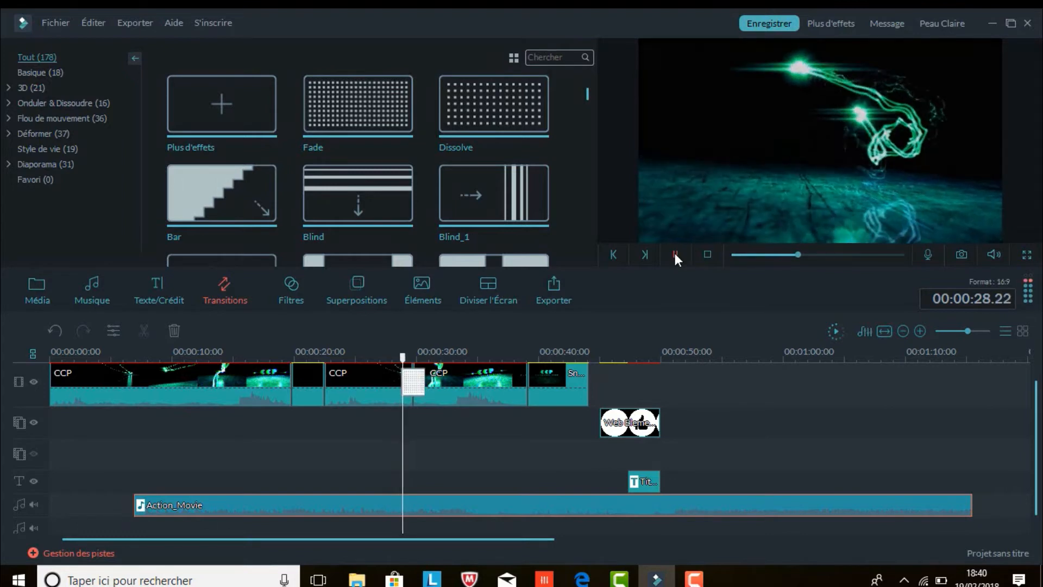
{"action": "left_click", "coordinate": [675, 254]}
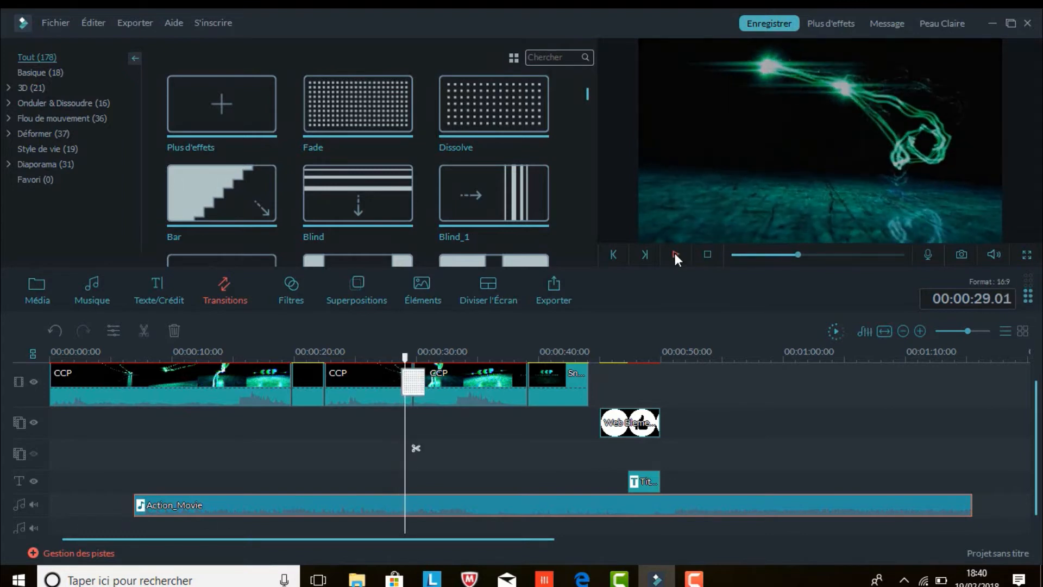
- Delete the Fade transition between the CCP clips and preview the plain cut
{"action": "left_click", "coordinate": [409, 385]}
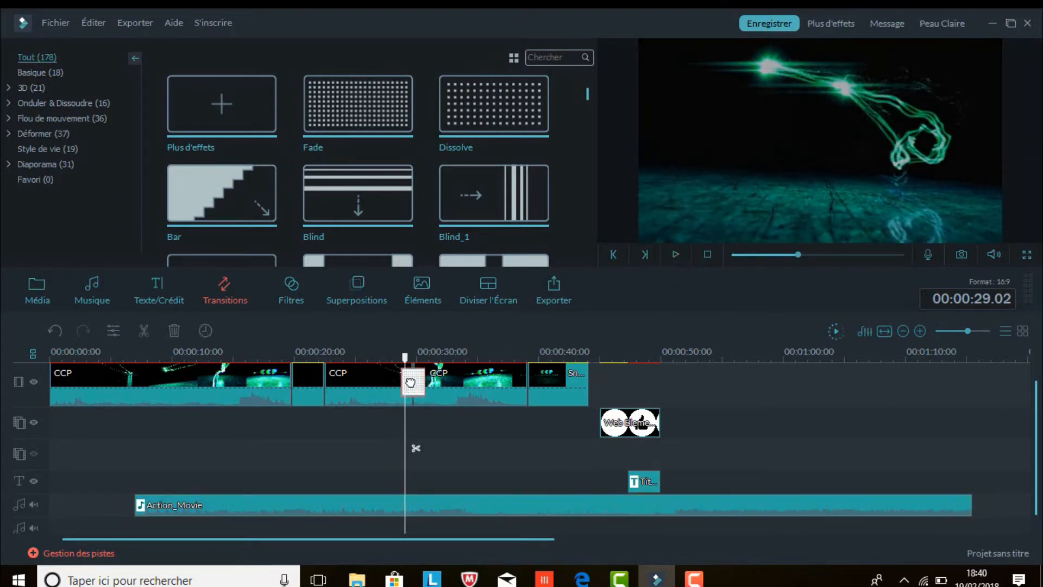
{"action": "left_click", "coordinate": [175, 331]}
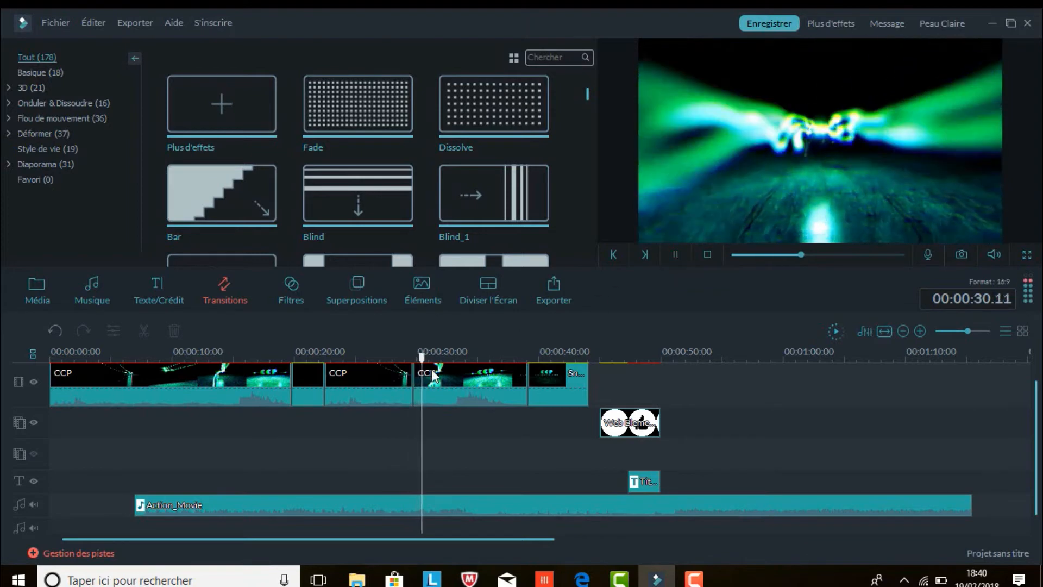
{"action": "left_click", "coordinate": [383, 351]}
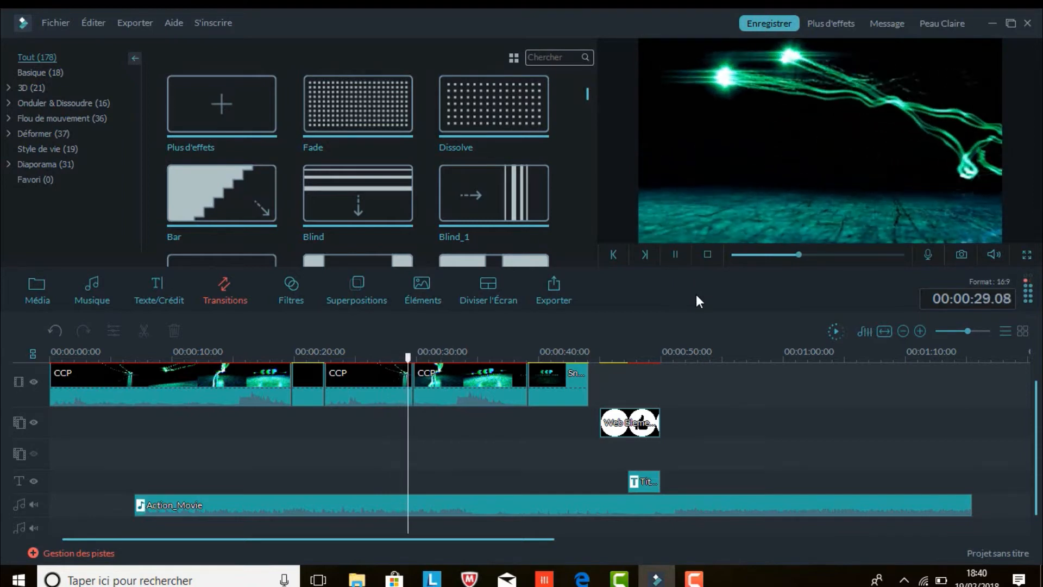
{"action": "left_click", "coordinate": [676, 254]}
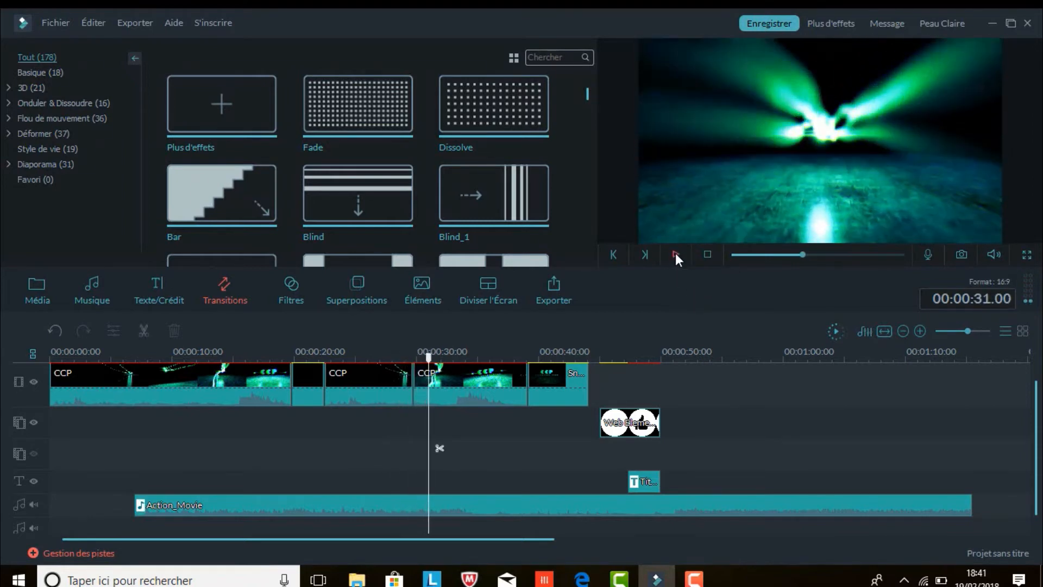
- Place the Dissolve transition on the same CCP cut and preview it from about 28 seconds
{"action": "left_click", "coordinate": [478, 98]}
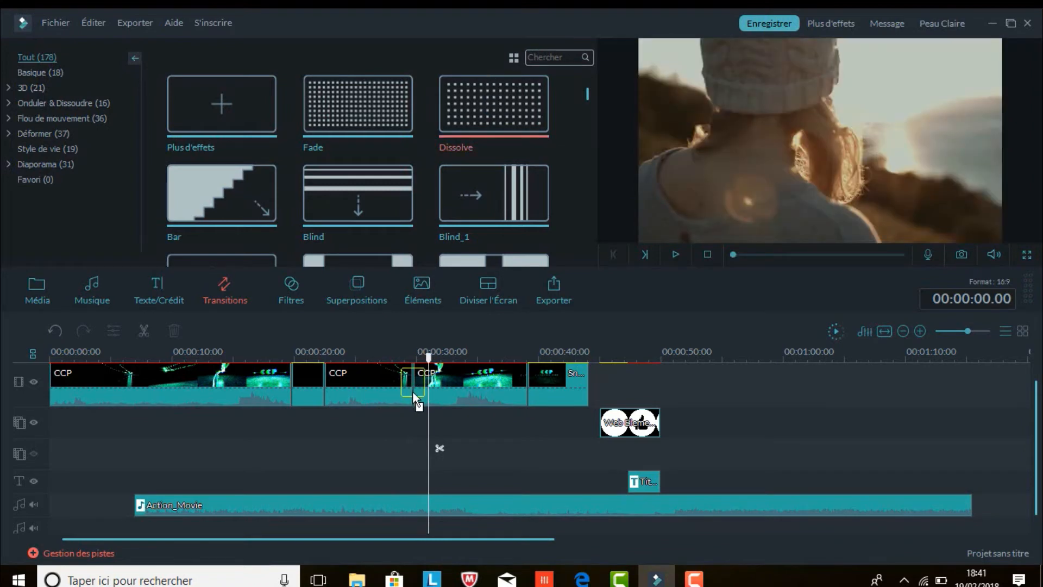
{"action": "left_click_drag", "start_coordinate": [413, 391], "coordinate": [413, 392]}
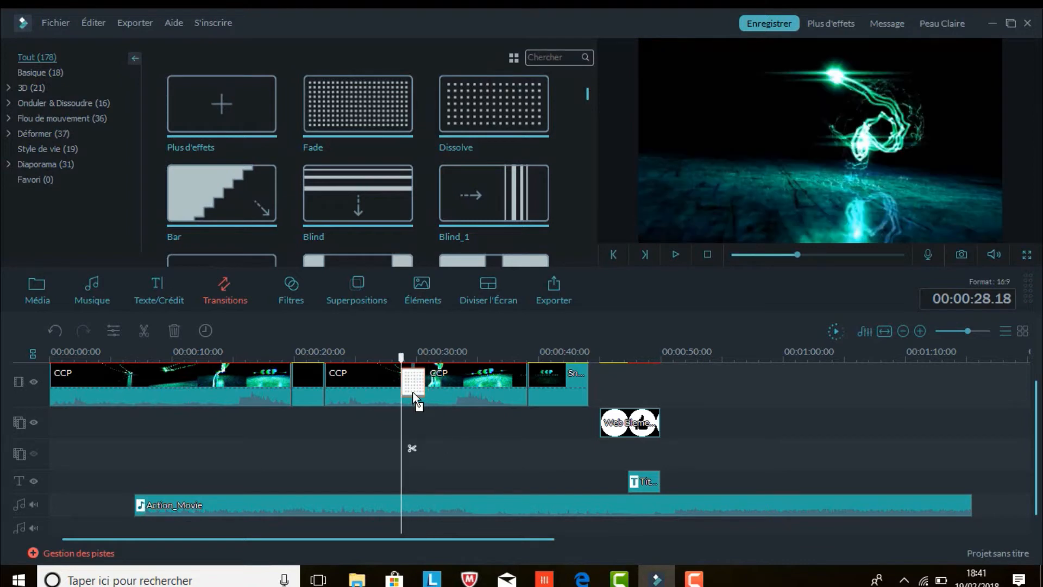
{"action": "left_click", "coordinate": [394, 354]}
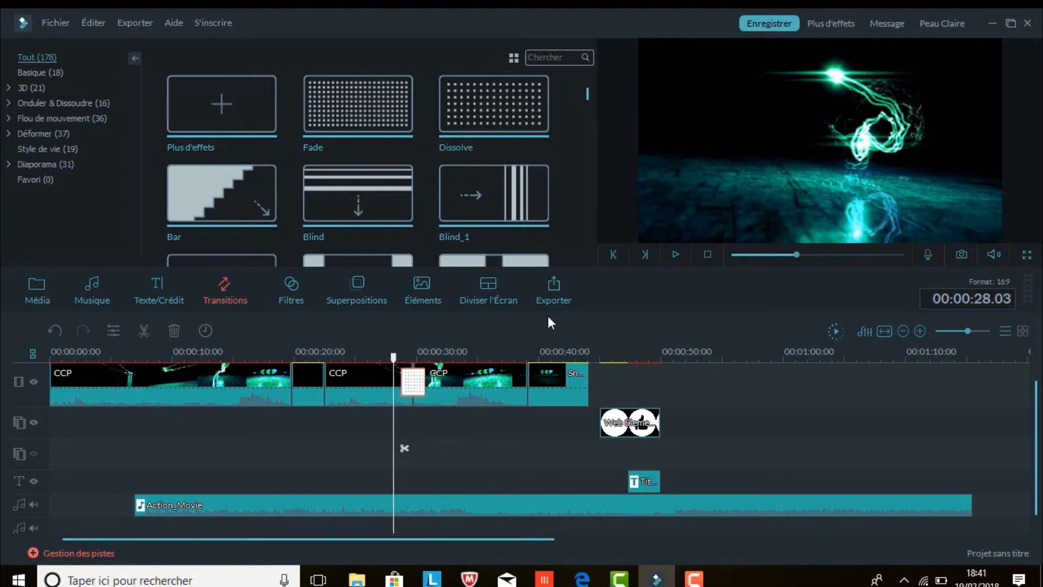
{"action": "left_click", "coordinate": [673, 254]}
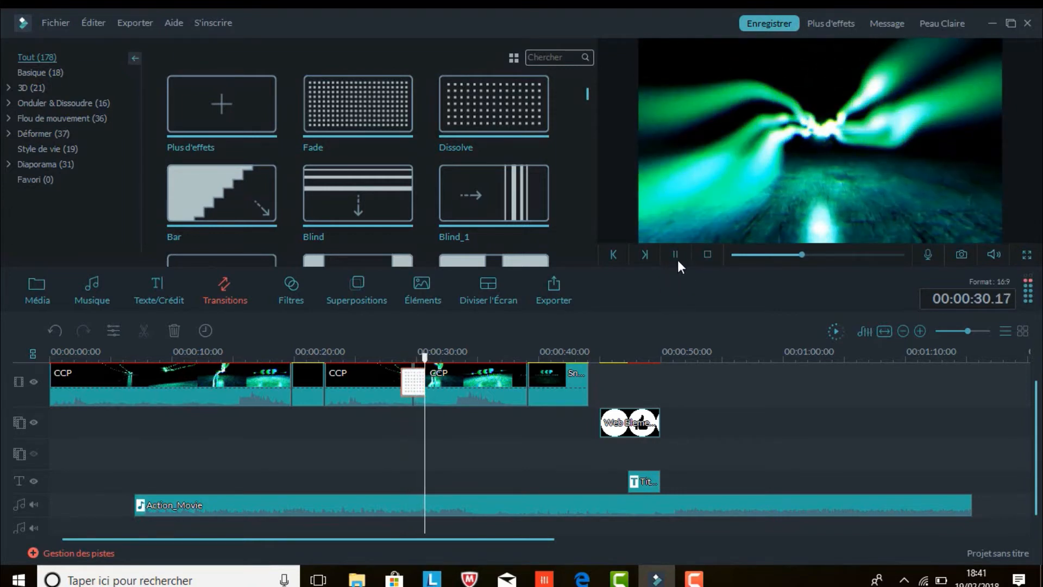
{"action": "left_click", "coordinate": [674, 256]}
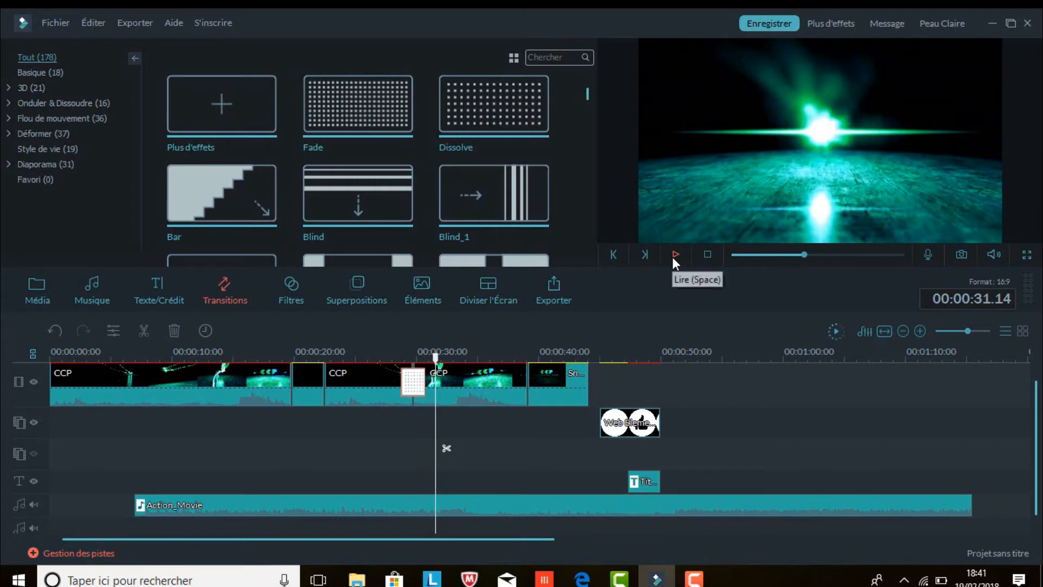
- Replace Dissolve with the Morph transition on the CCP cut at about 30 seconds and preview it
{"action": "left_click", "coordinate": [173, 329]}
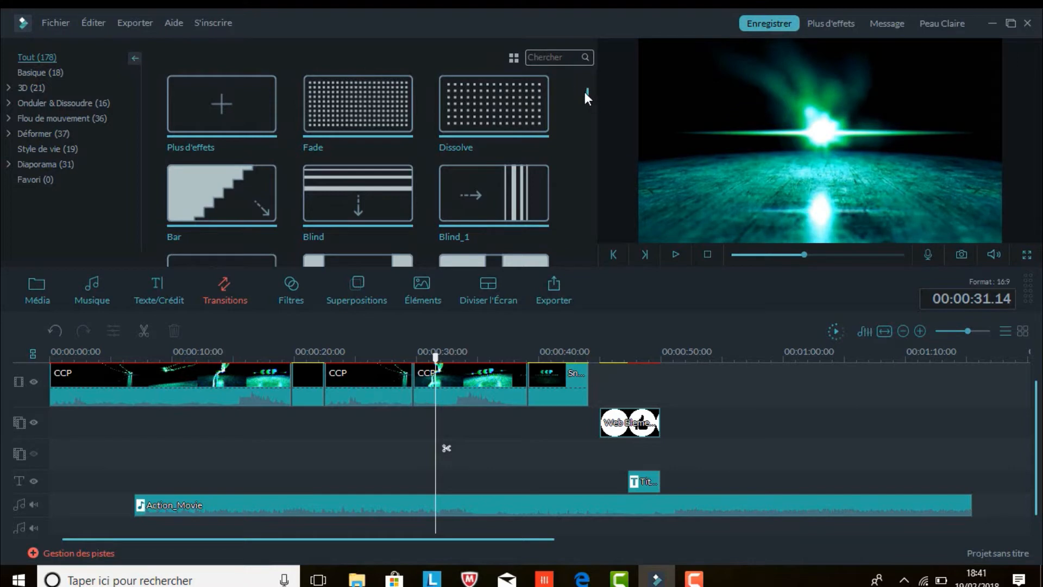
{"action": "left_click_drag", "start_coordinate": [588, 93], "coordinate": [589, 116]}
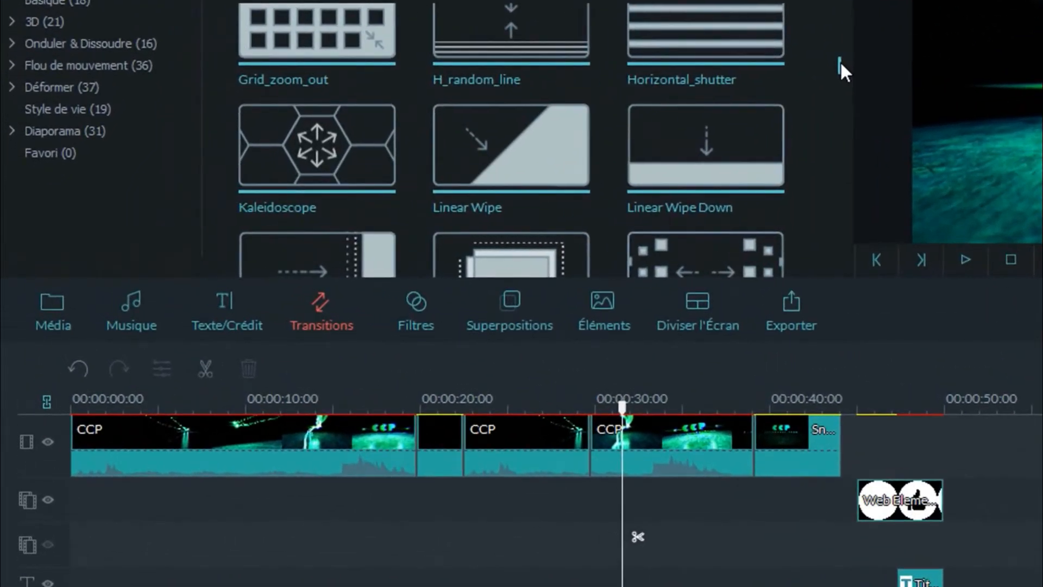
{"action": "left_click_drag", "start_coordinate": [841, 63], "coordinate": [843, 71]}
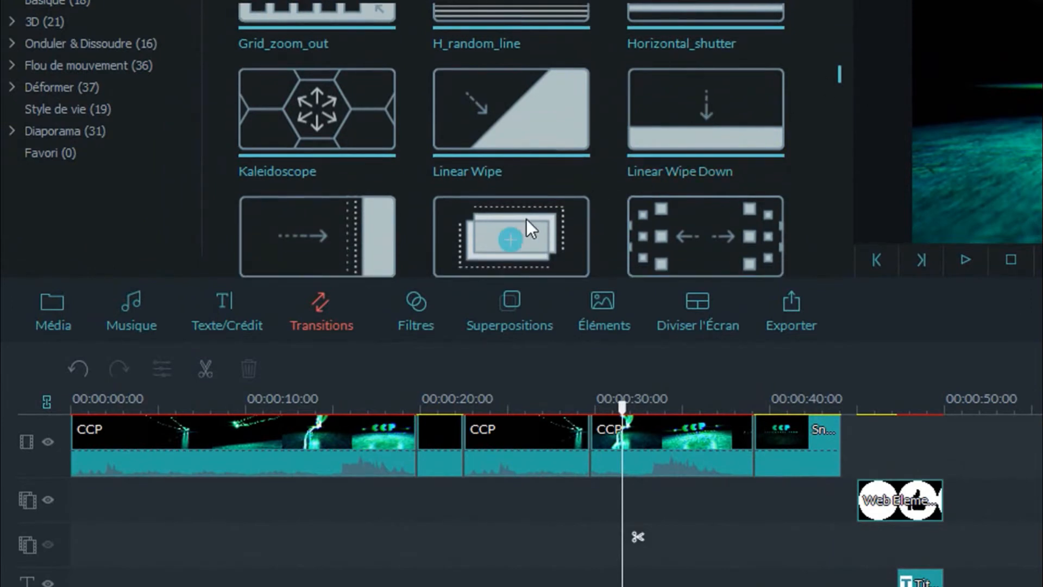
{"action": "left_click_drag", "start_coordinate": [526, 218], "coordinate": [598, 471]}
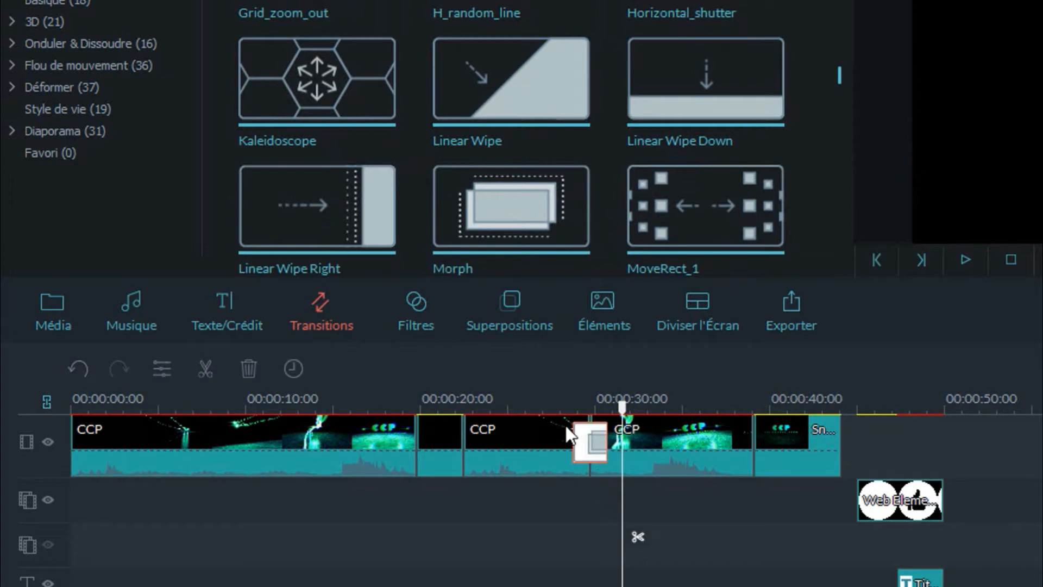
{"action": "left_click", "coordinate": [556, 403]}
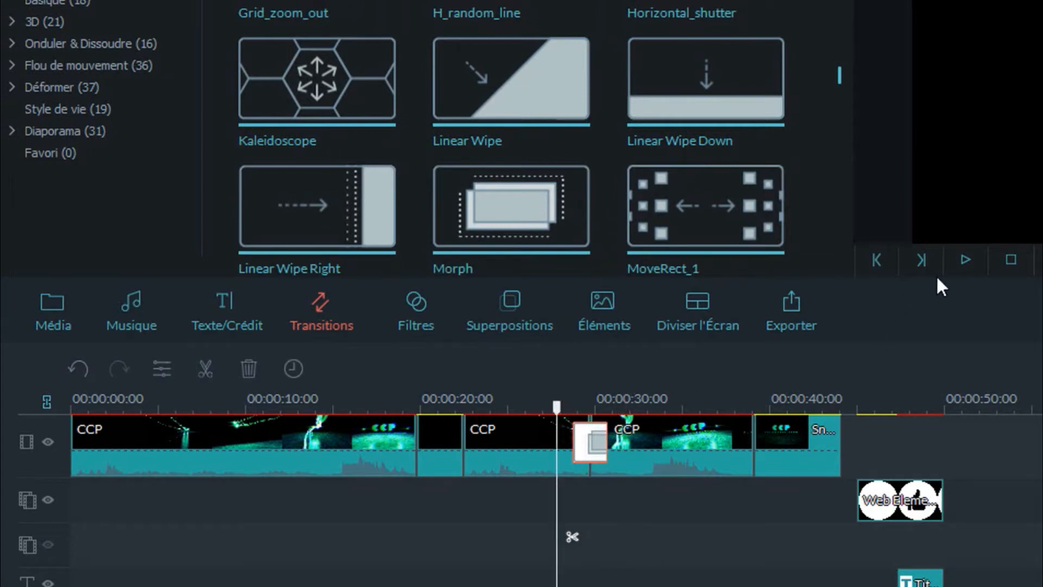
{"action": "left_click", "coordinate": [960, 257]}
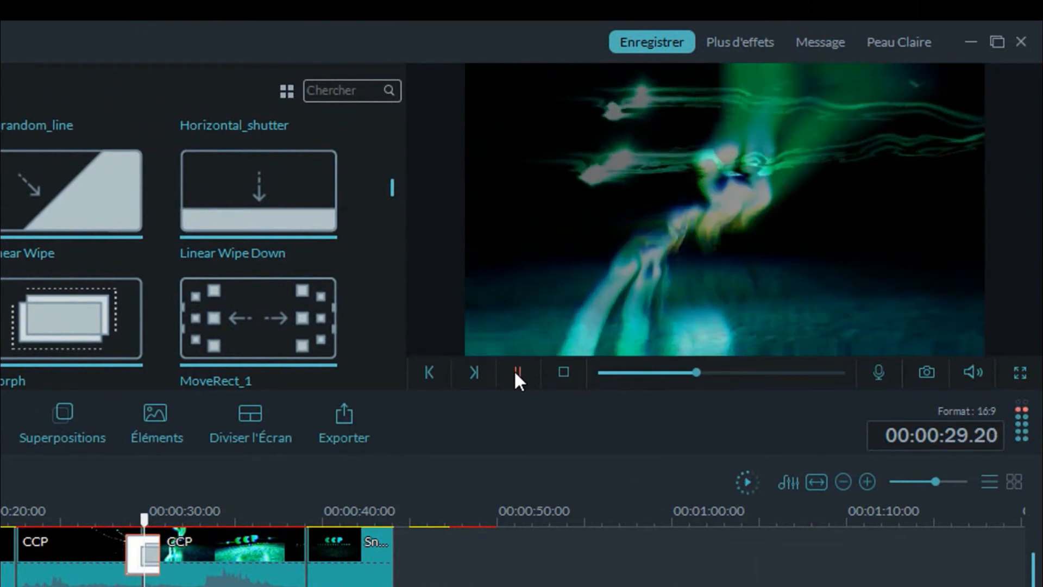
{"action": "left_click", "coordinate": [516, 372]}
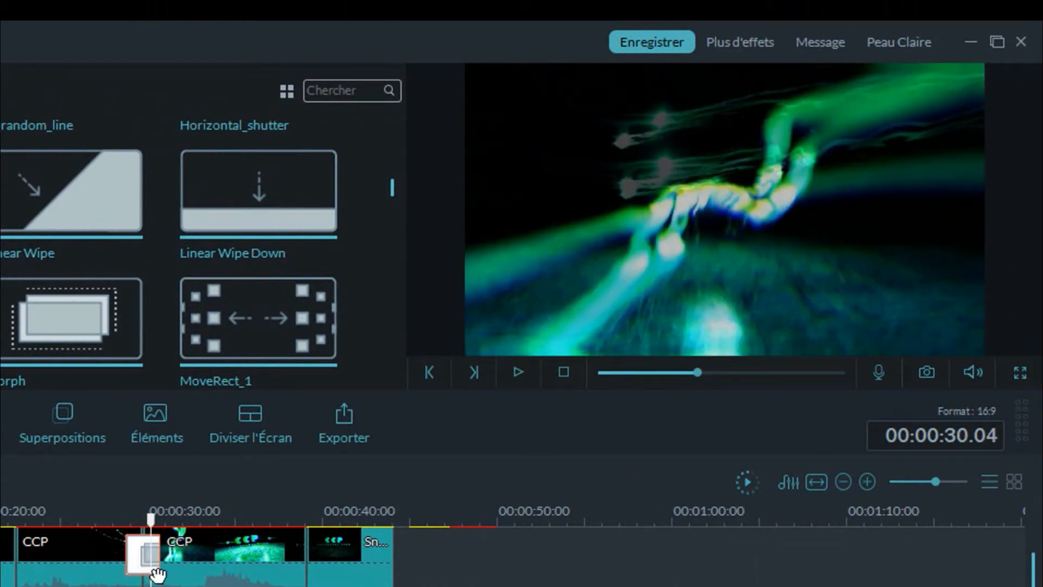
- Split the CCP clip after the Morph transition at about 31 seconds and delete the short piece before the split
{"action": "left_click", "coordinate": [215, 510]}
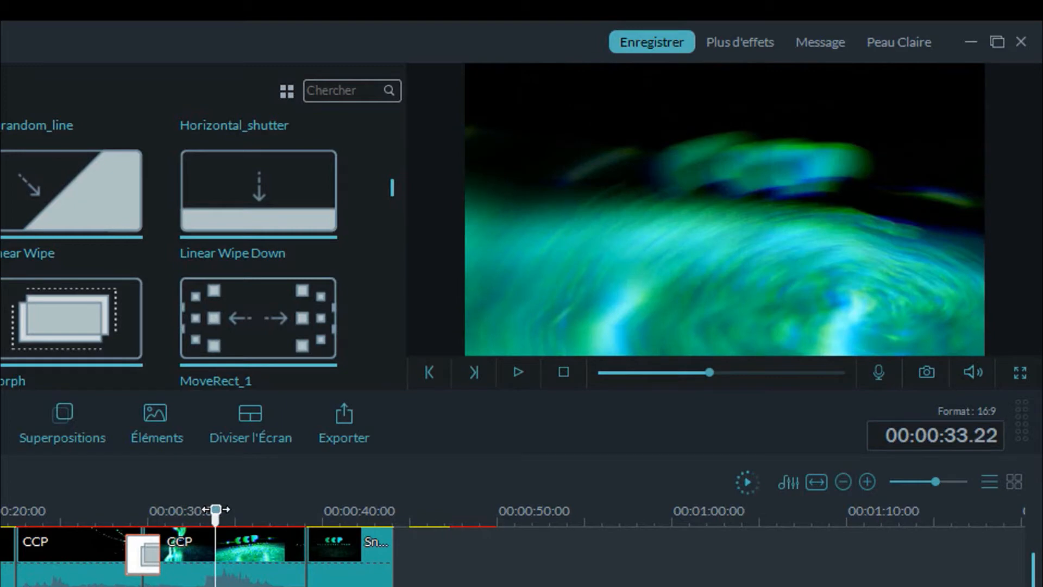
{"action": "left_click", "coordinate": [178, 512]}
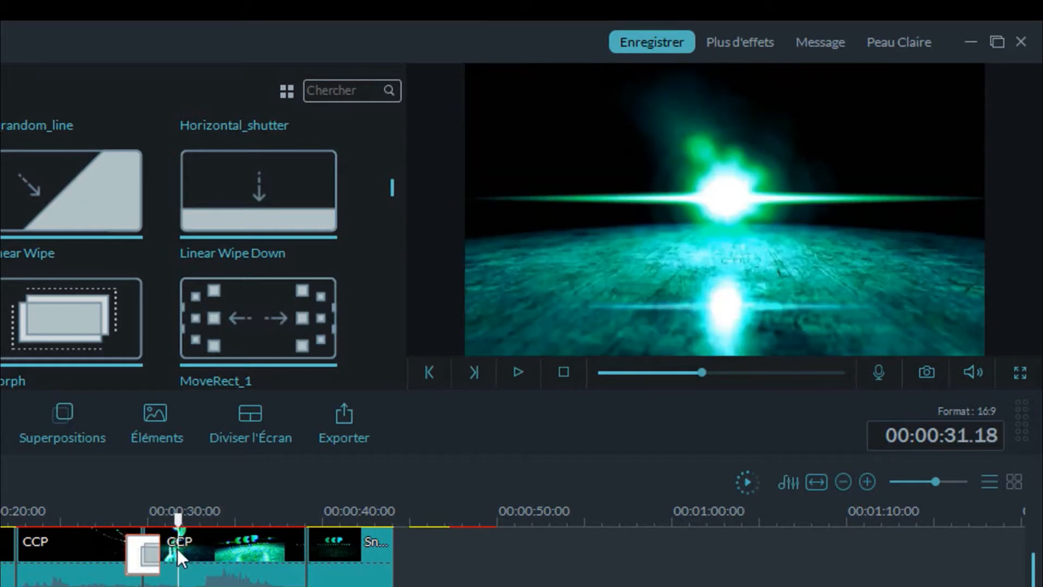
{"action": "left_click", "coordinate": [178, 550]}
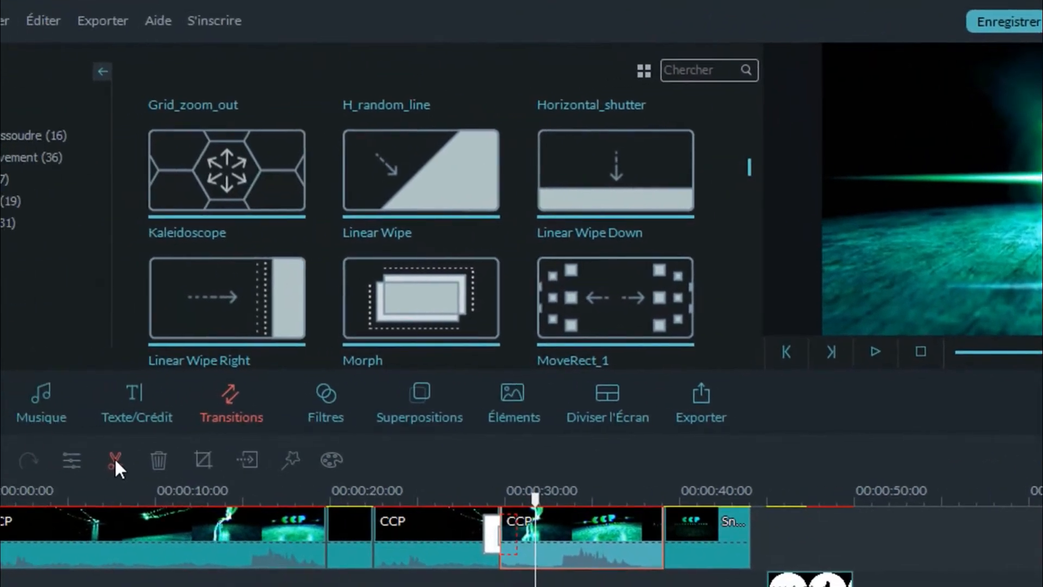
{"action": "left_click", "coordinate": [520, 561]}
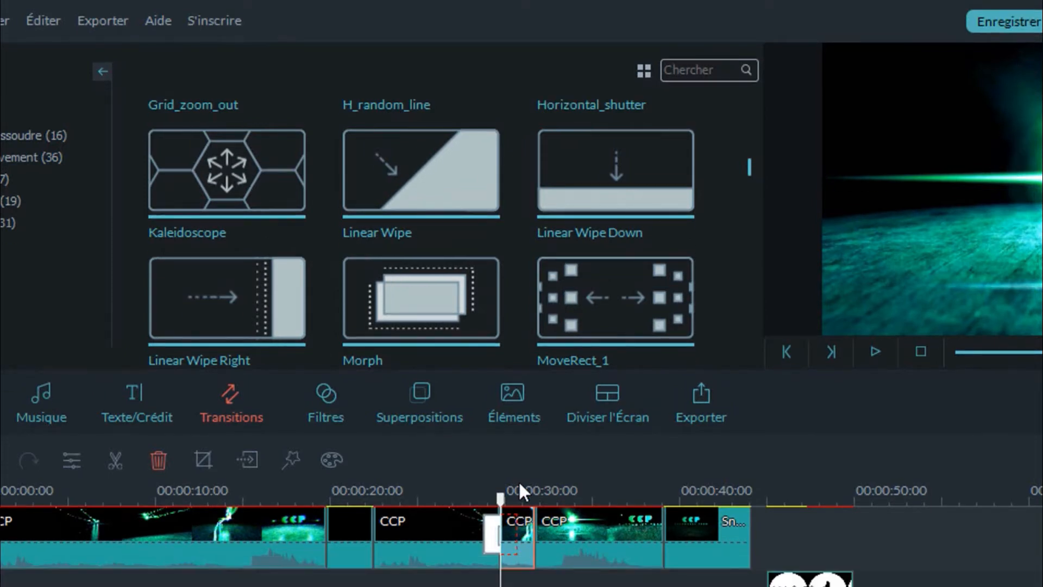
{"action": "key", "text": "Delete"}
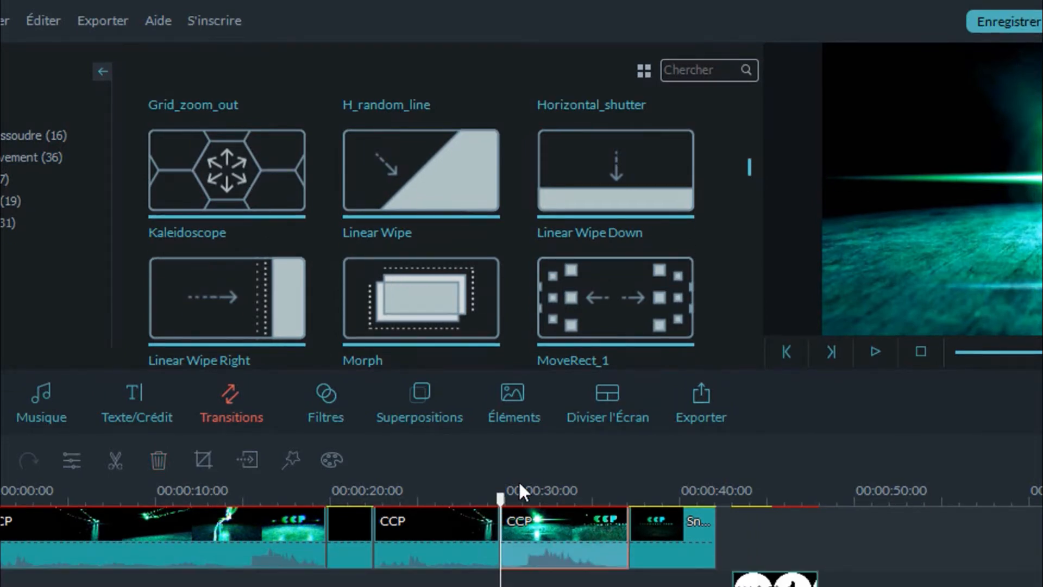
- Place the Morph transition on the new cut between the CCP clips and preview it from about 28 seconds
{"action": "mouse_move", "coordinate": [484, 342]}
{"action": "left_click_drag", "start_coordinate": [445, 291], "coordinate": [500, 534]}
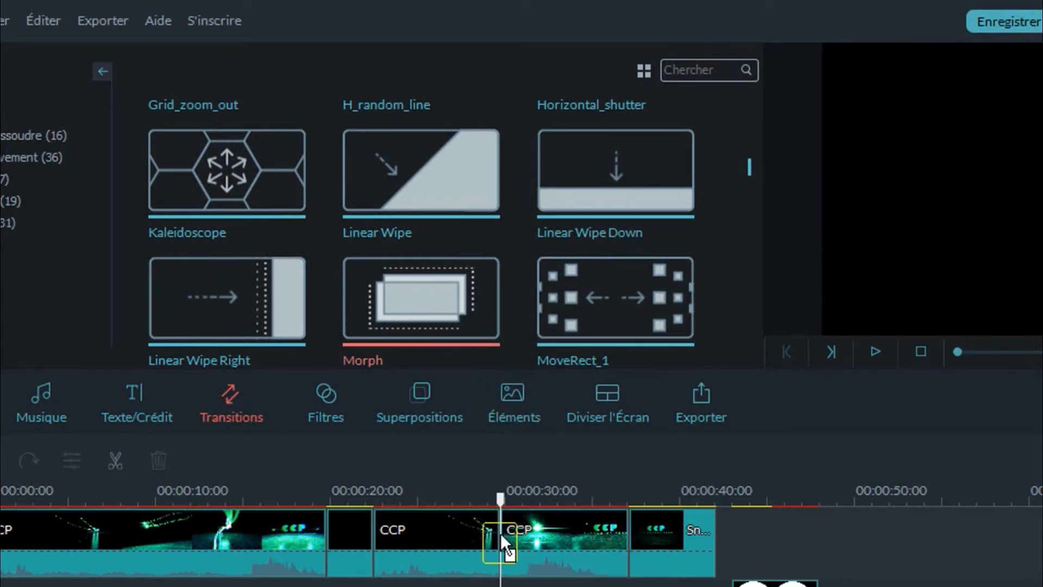
{"action": "left_click_drag", "start_coordinate": [501, 497], "coordinate": [474, 495]}
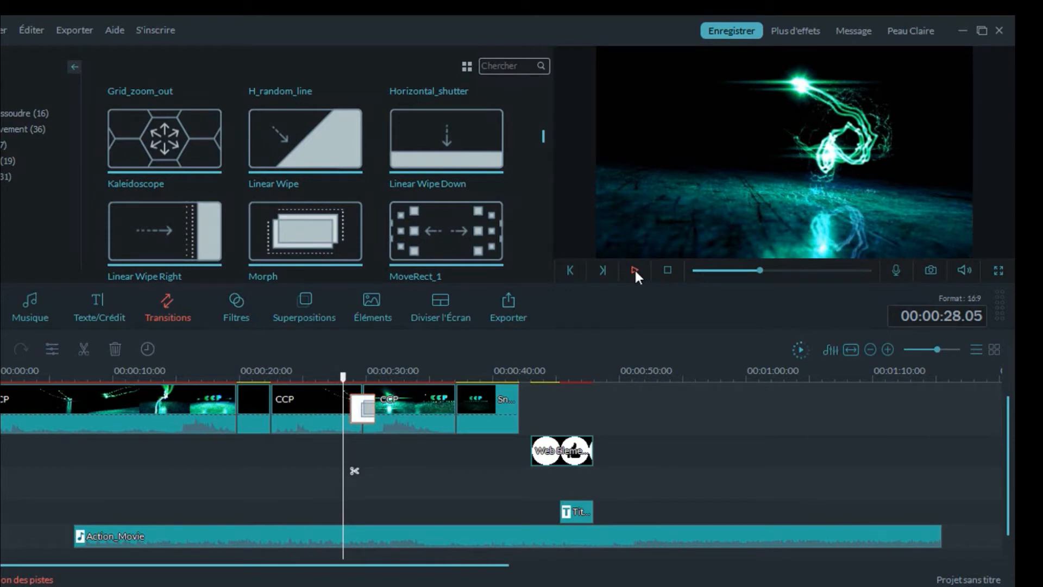
{"action": "left_click", "coordinate": [634, 269]}
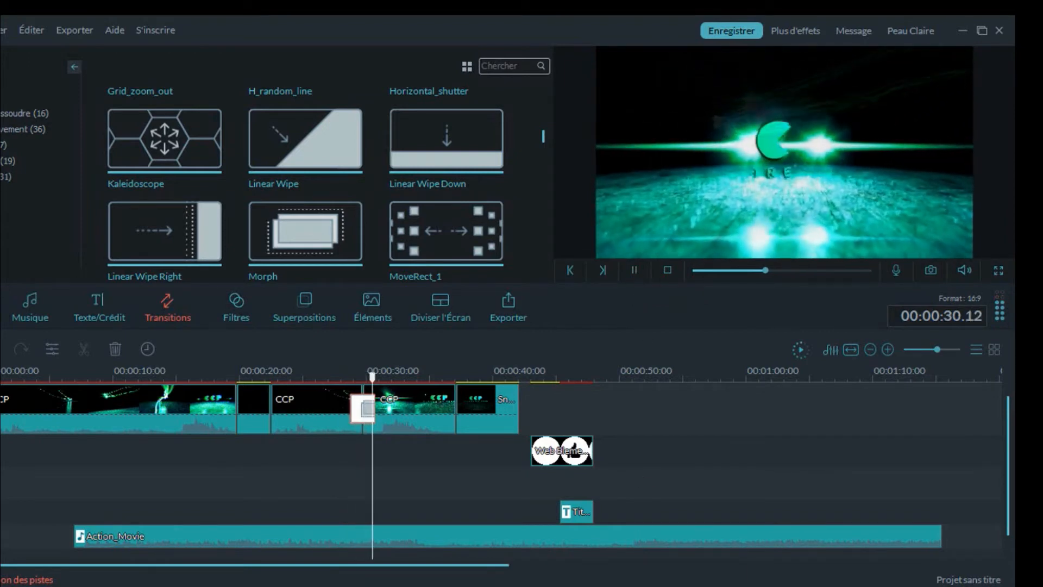
{"action": "mouse_move", "coordinate": [576, 586]}
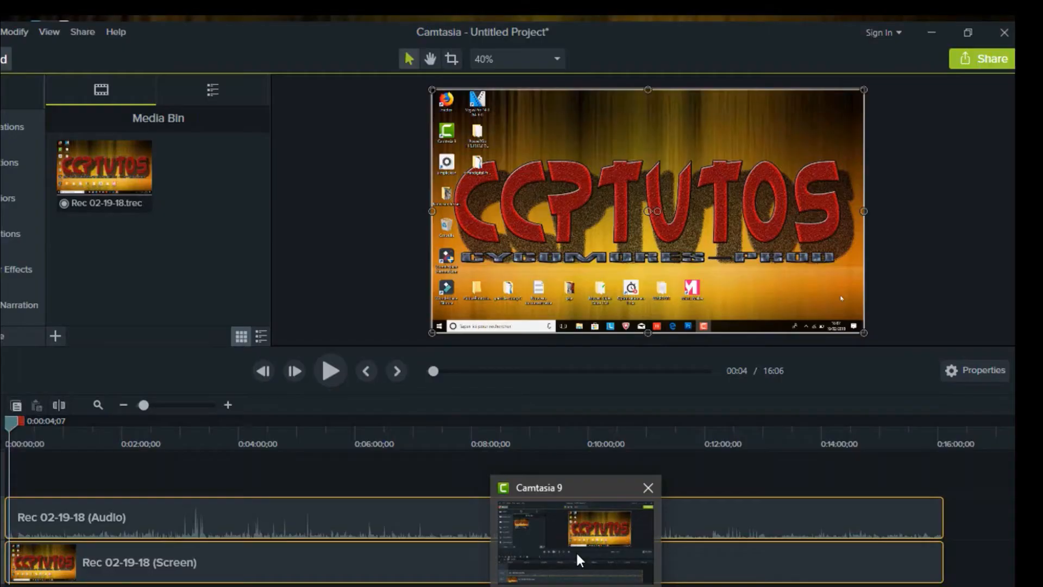
{"action": "left_click", "coordinate": [576, 552]}
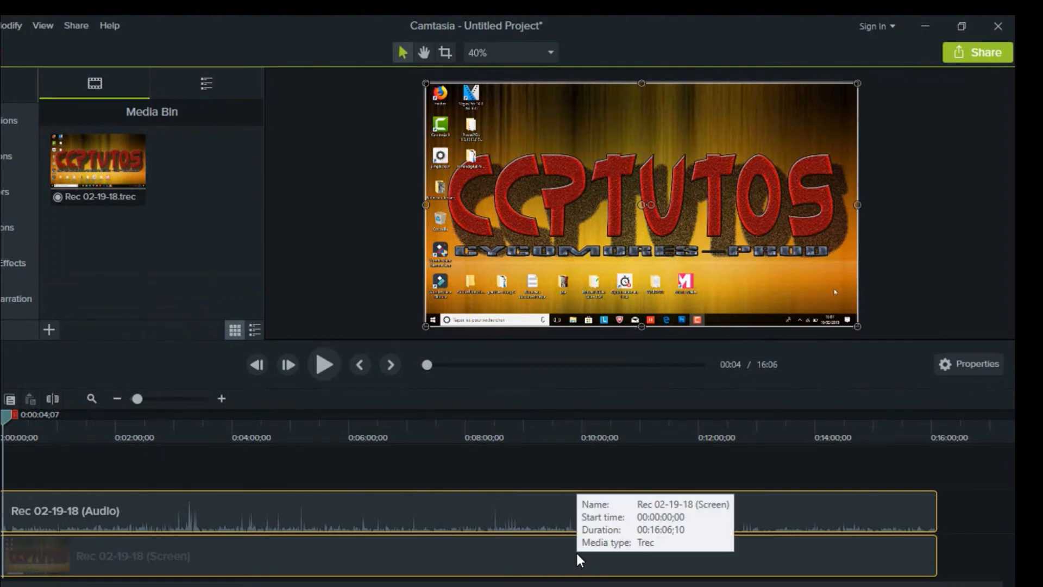
{"action": "left_click", "coordinate": [922, 27]}
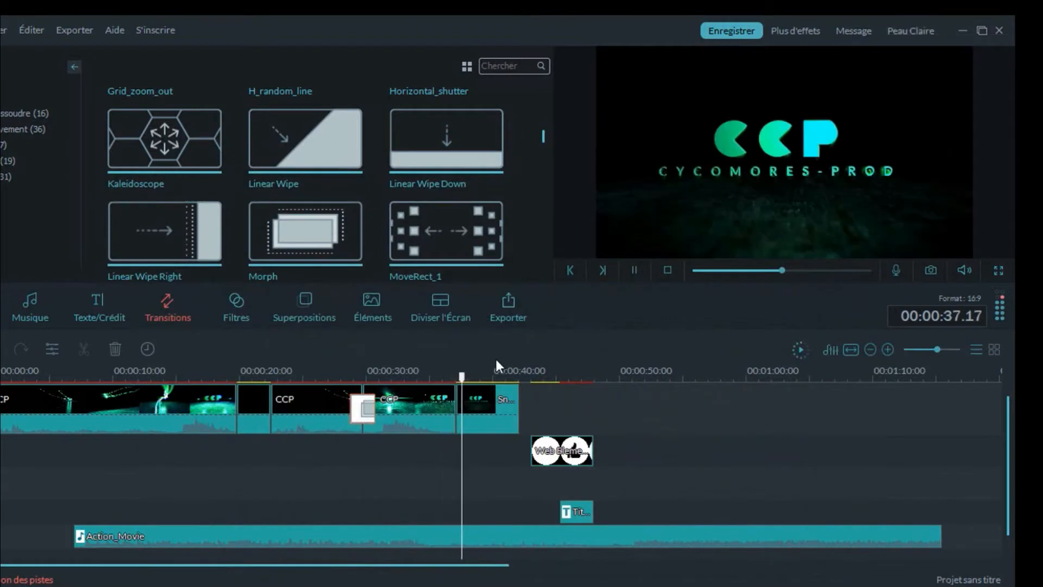
- Replay the Morph transition from about 28 seconds, pause, and browse the transition library to its end
{"action": "left_click", "coordinate": [341, 375]}
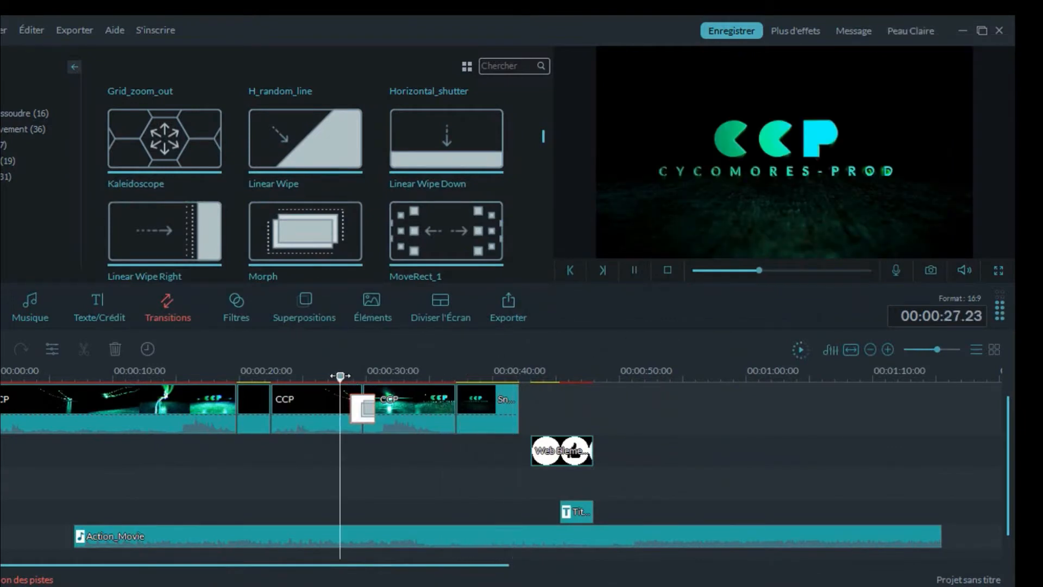
{"action": "left_click", "coordinate": [633, 269]}
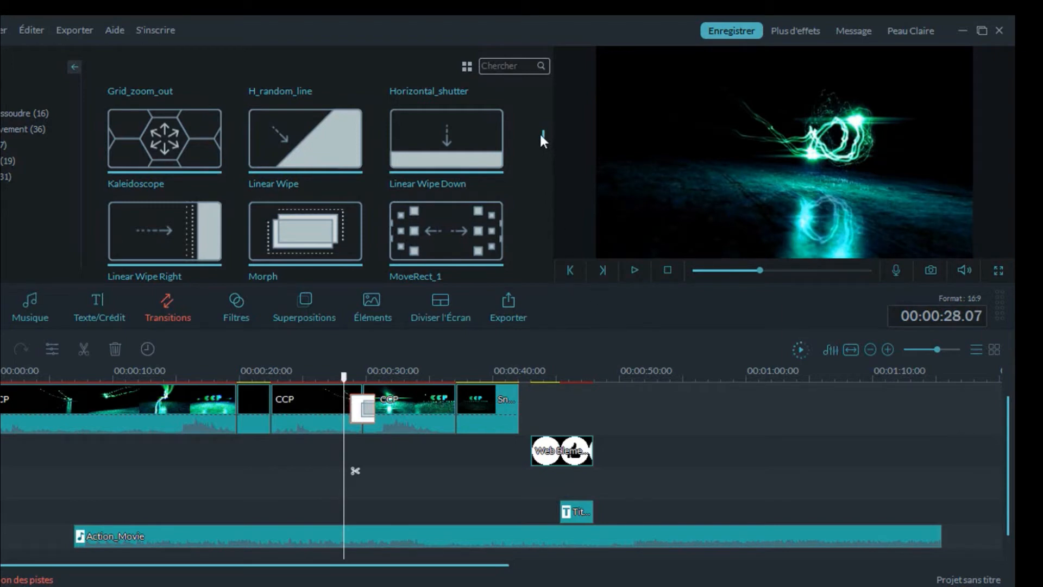
{"action": "left_click_drag", "start_coordinate": [542, 135], "coordinate": [538, 255]}
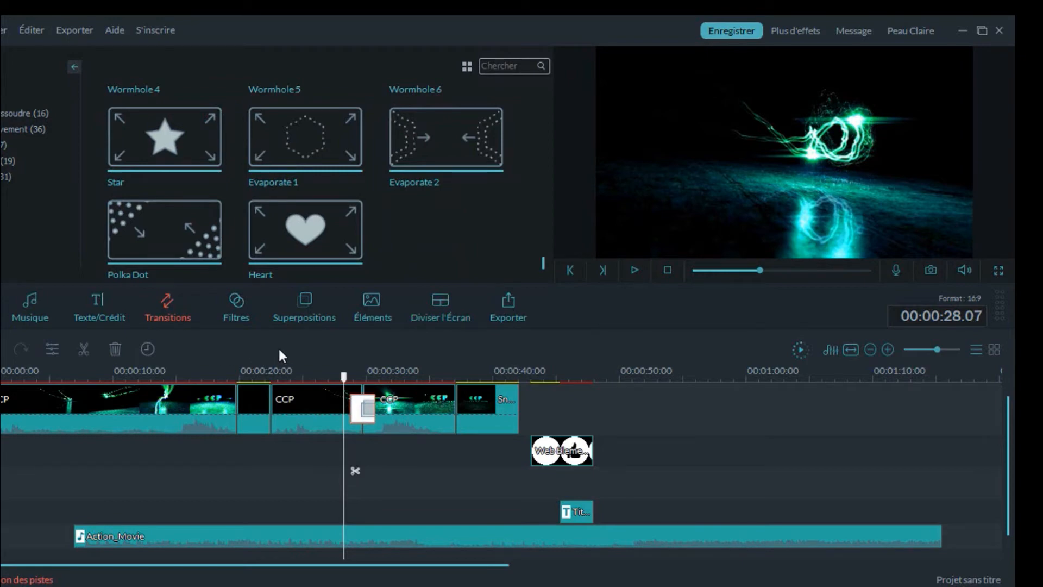
- Open the crop settings of the CCP clip before the Morph transition, shrink the 16:9 frame to 1171 × 659, and check it up to 5 seconds
{"action": "left_click", "coordinate": [321, 404]}
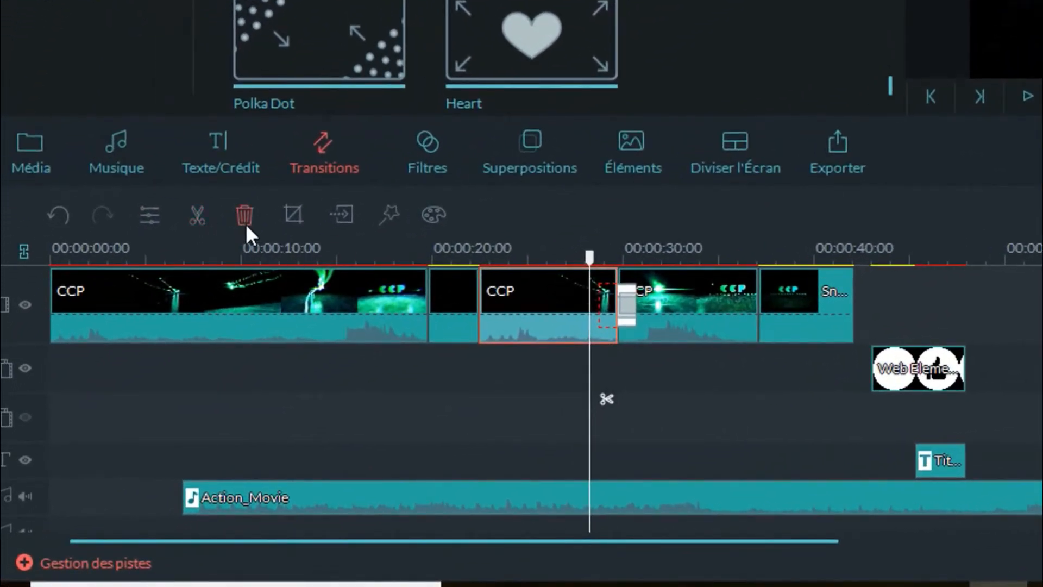
{"action": "left_click", "coordinate": [293, 214]}
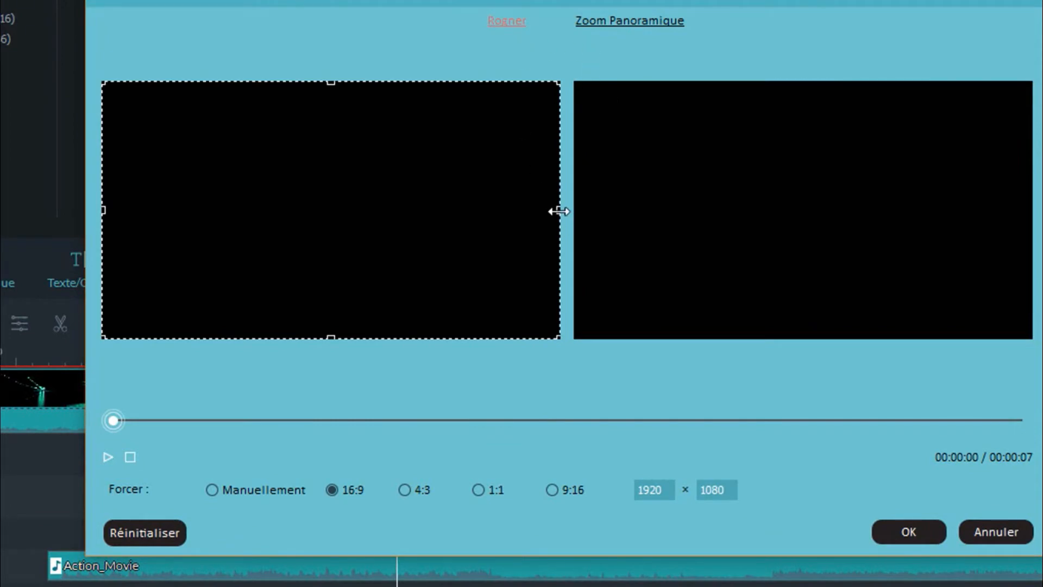
{"action": "left_click_drag", "start_coordinate": [560, 211], "coordinate": [379, 198]}
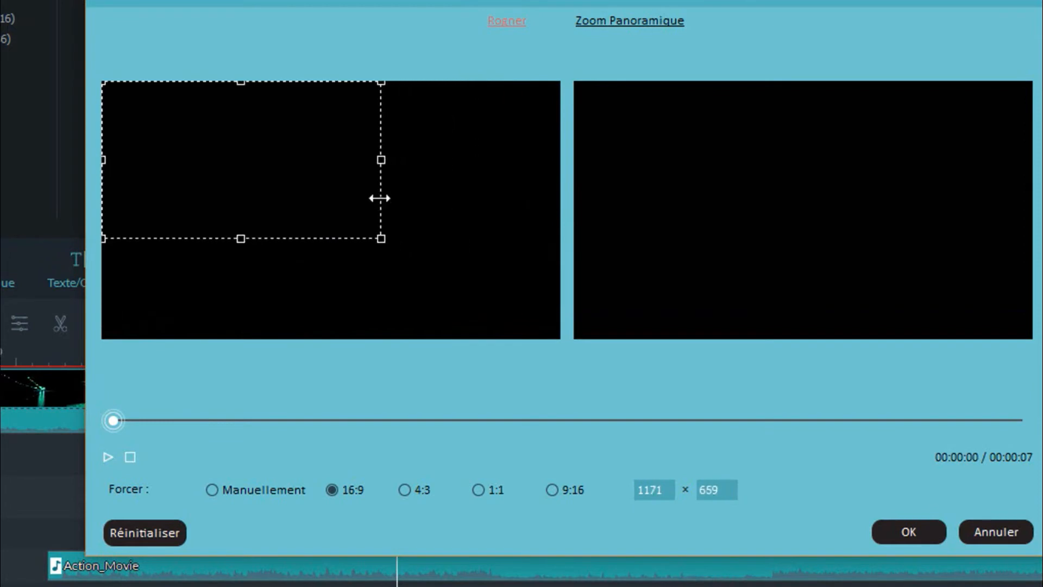
{"action": "left_click", "coordinate": [318, 422]}
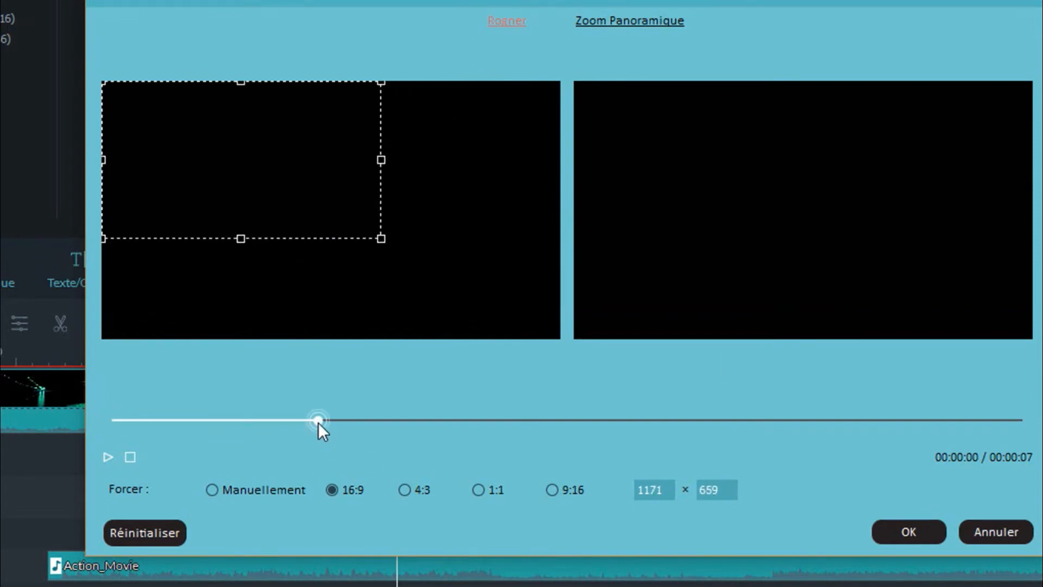
{"action": "left_click", "coordinate": [403, 423]}
{"action": "left_click", "coordinate": [544, 425]}
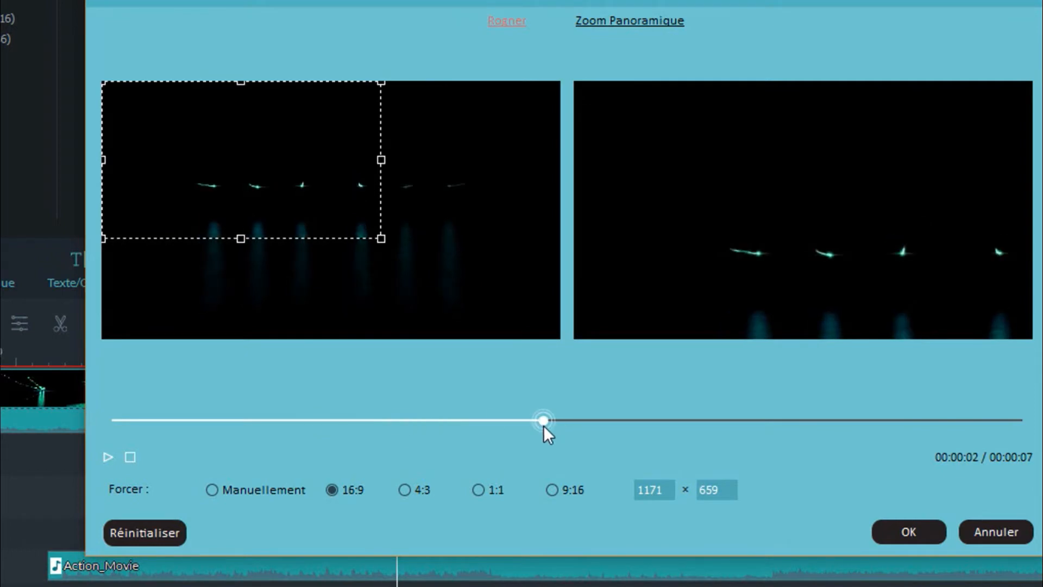
{"action": "left_click", "coordinate": [600, 423]}
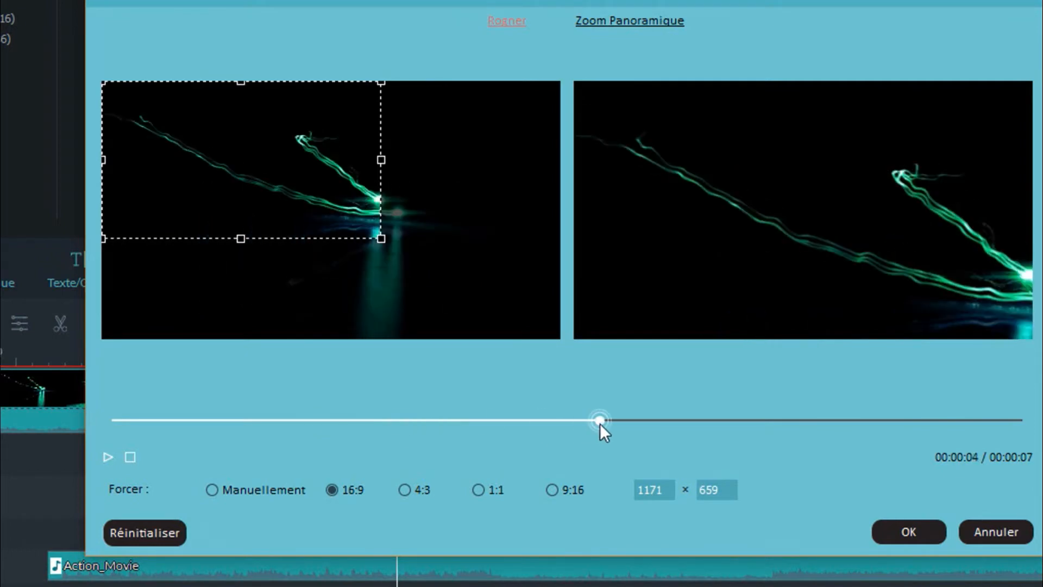
{"action": "left_click", "coordinate": [676, 420]}
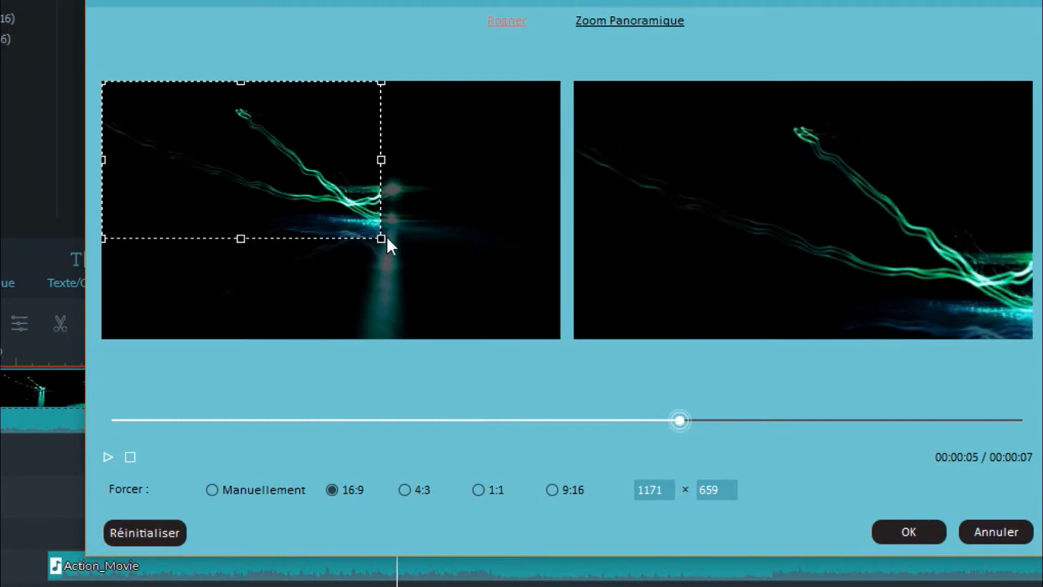
- Restore the full crop frame, reduce it to 1294 × 728 around the light streaks, then preview and apply the crop
{"action": "left_click_drag", "start_coordinate": [381, 238], "coordinate": [554, 345]}
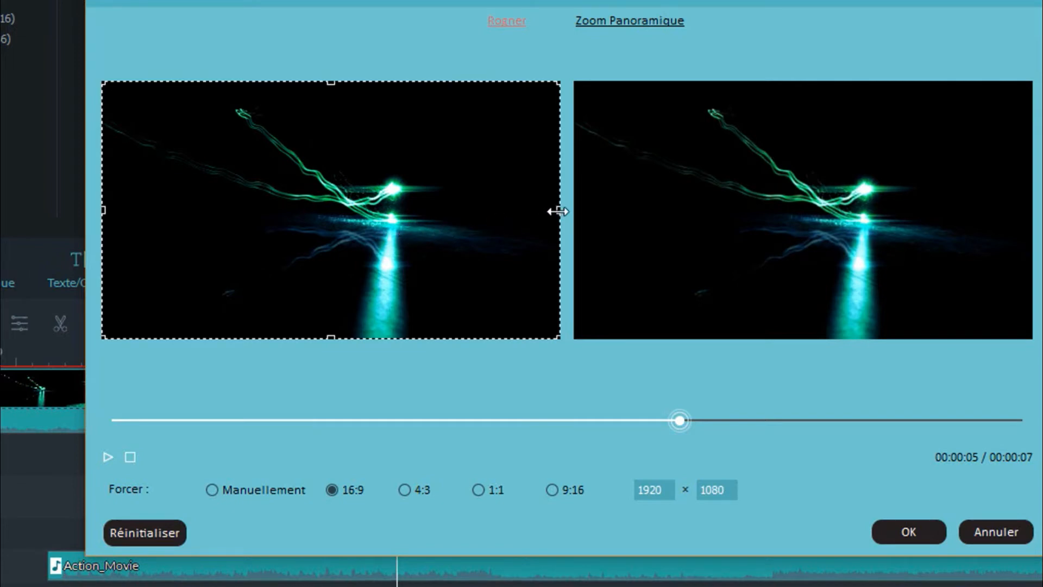
{"action": "left_click_drag", "start_coordinate": [558, 212], "coordinate": [474, 212]}
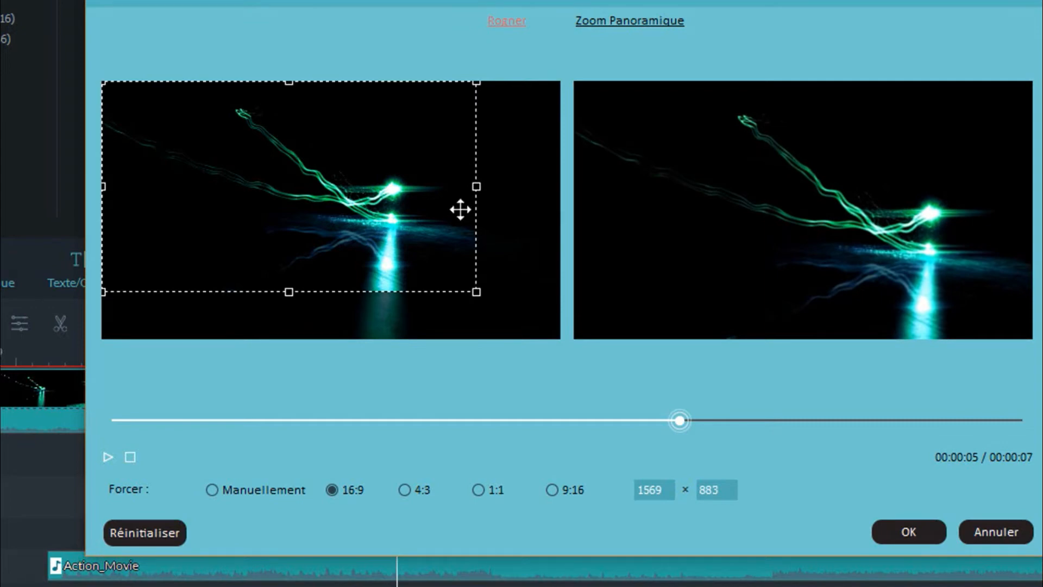
{"action": "left_click_drag", "start_coordinate": [99, 79], "coordinate": [167, 95]}
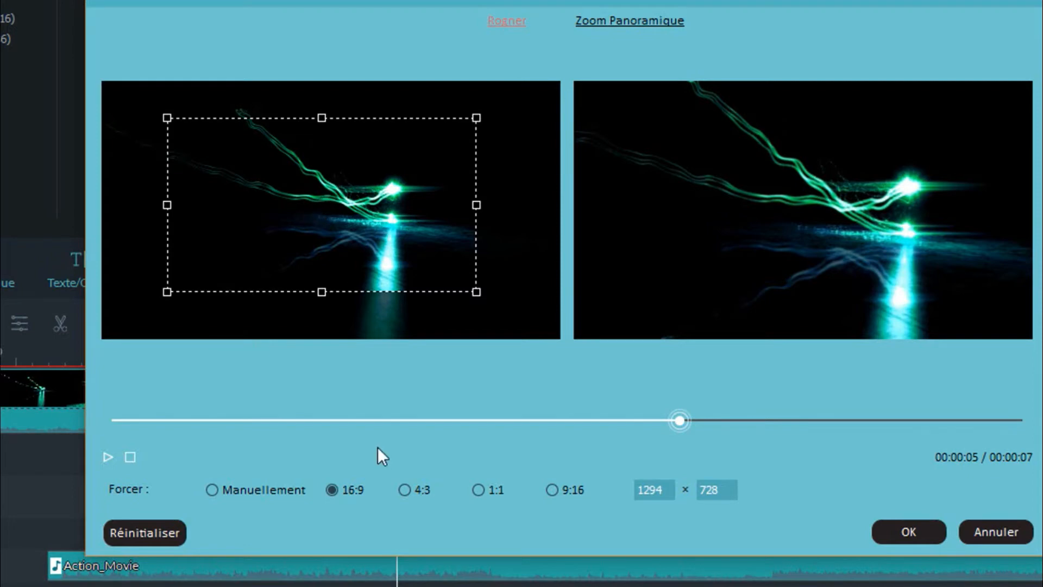
{"action": "left_click", "coordinate": [107, 457]}
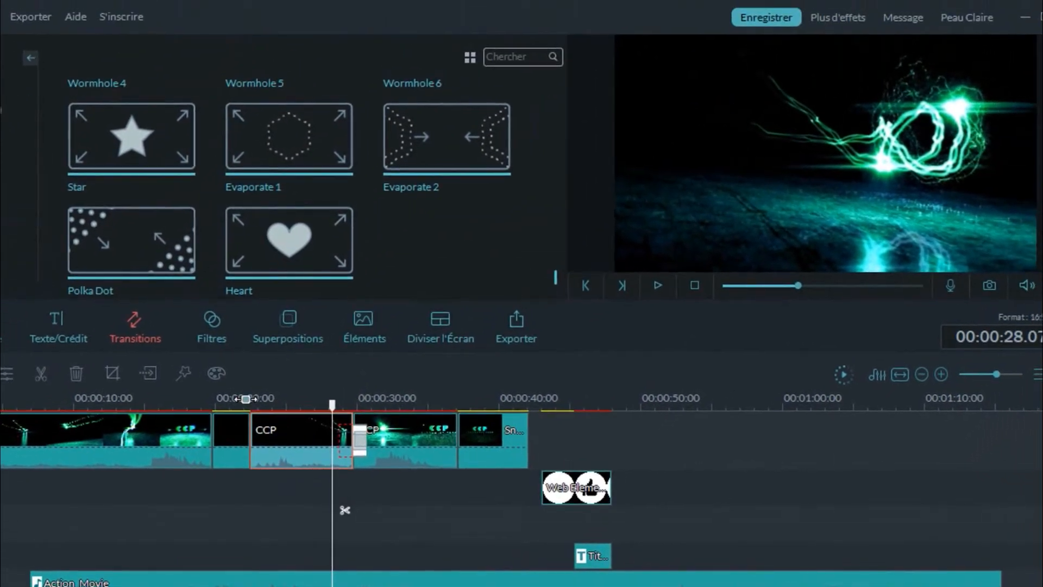
- Preview the cropped CCP clip on the timeline from about 22 seconds and pause at about 31 seconds
{"action": "left_click", "coordinate": [246, 399]}
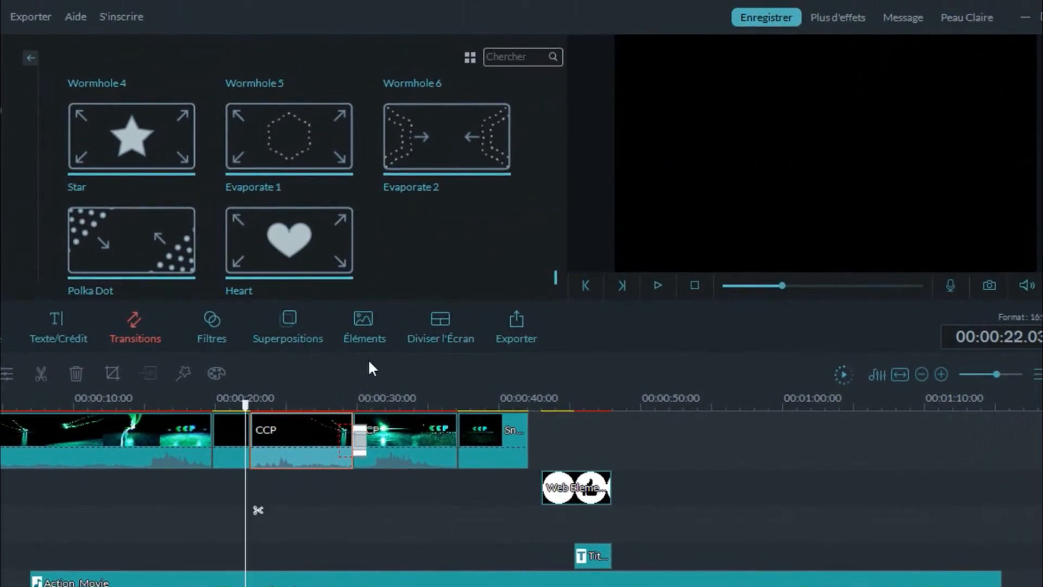
{"action": "left_click", "coordinate": [657, 286]}
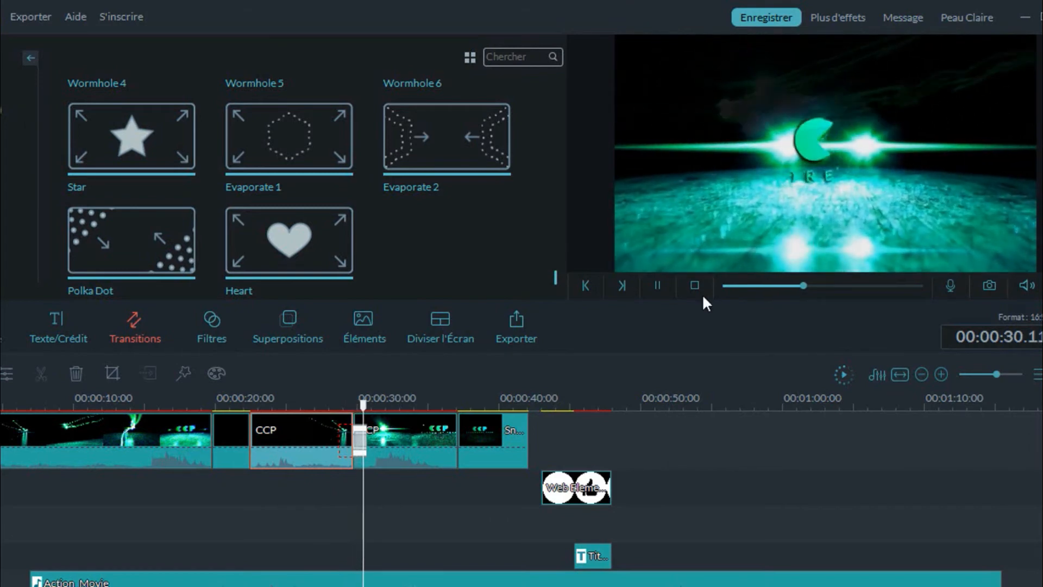
{"action": "left_click", "coordinate": [656, 281]}
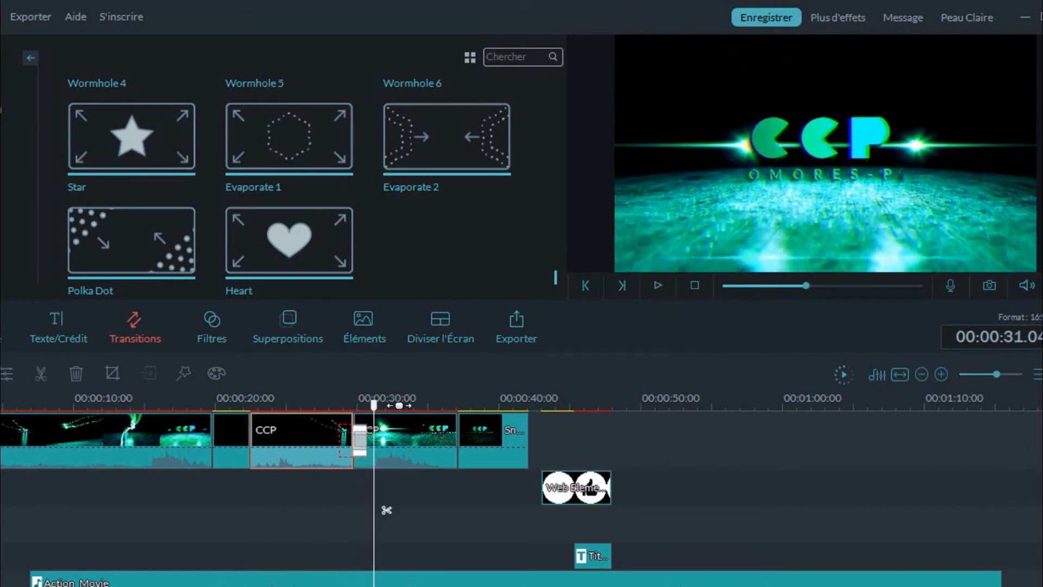
- Apply a pan and zoom to the CCP clip after the Morph transition, shrinking the 16:9 start frame to 361 × 203 around the light
{"action": "left_click", "coordinate": [374, 437]}
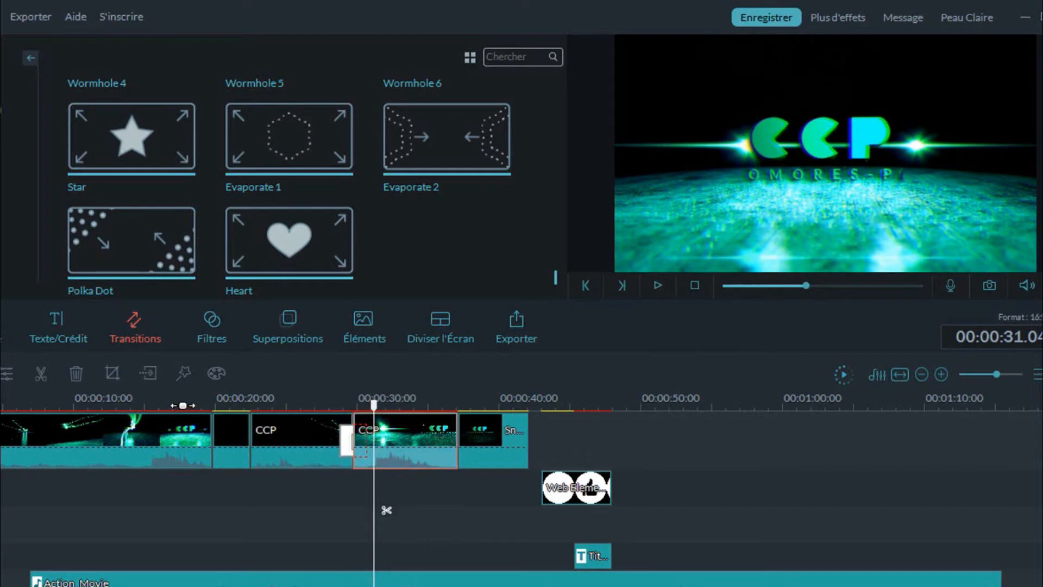
{"action": "left_click", "coordinate": [112, 371]}
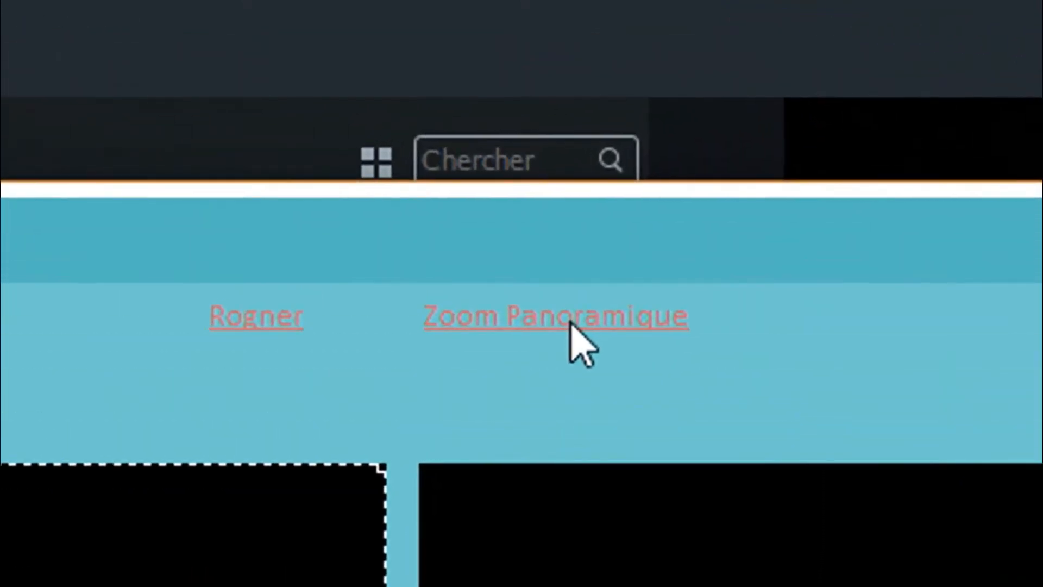
{"action": "left_click", "coordinate": [557, 231]}
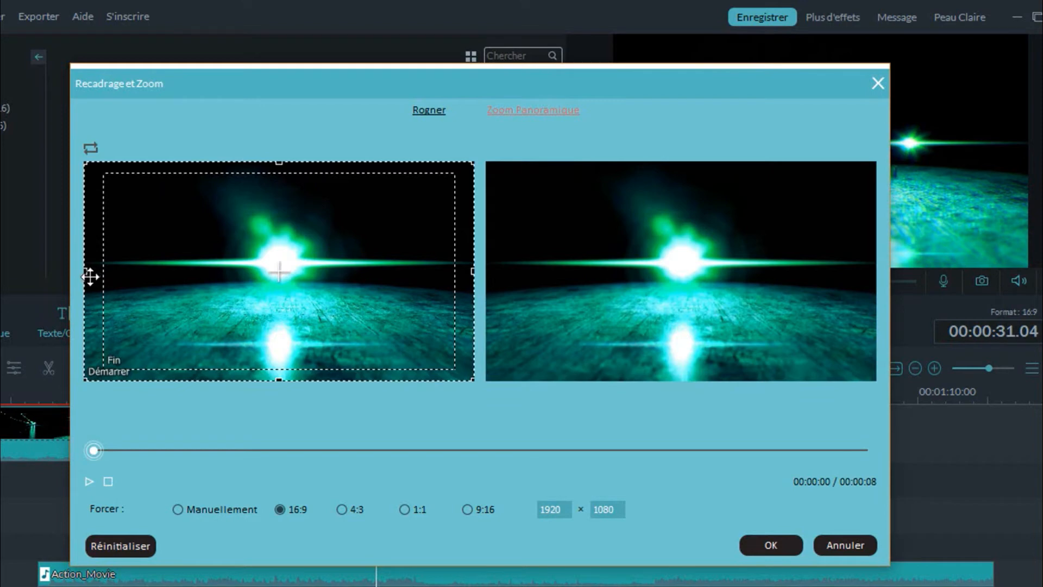
{"action": "left_click_drag", "start_coordinate": [85, 270], "coordinate": [231, 267]}
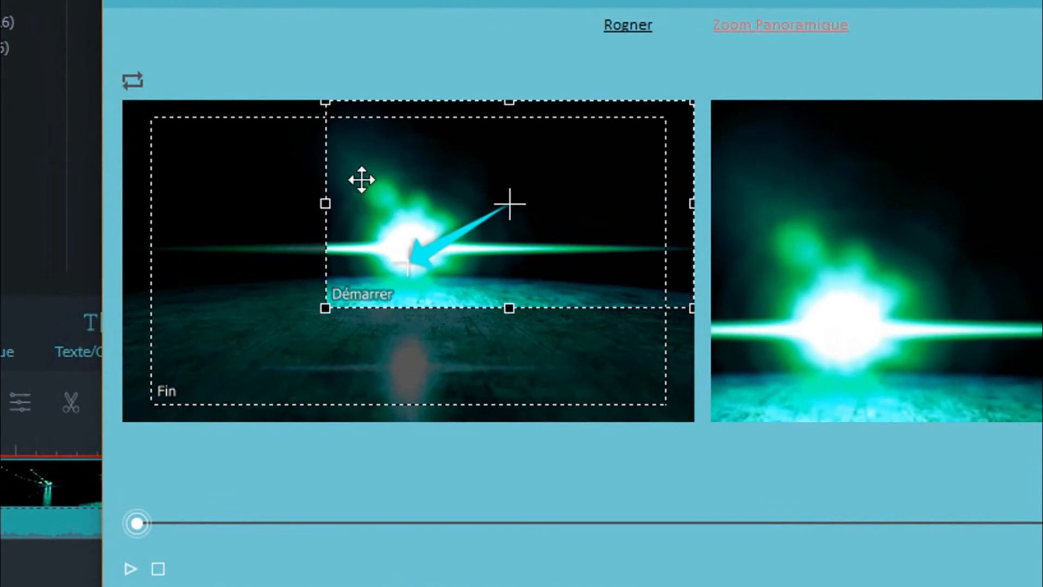
{"action": "left_click_drag", "start_coordinate": [509, 100], "coordinate": [512, 215]}
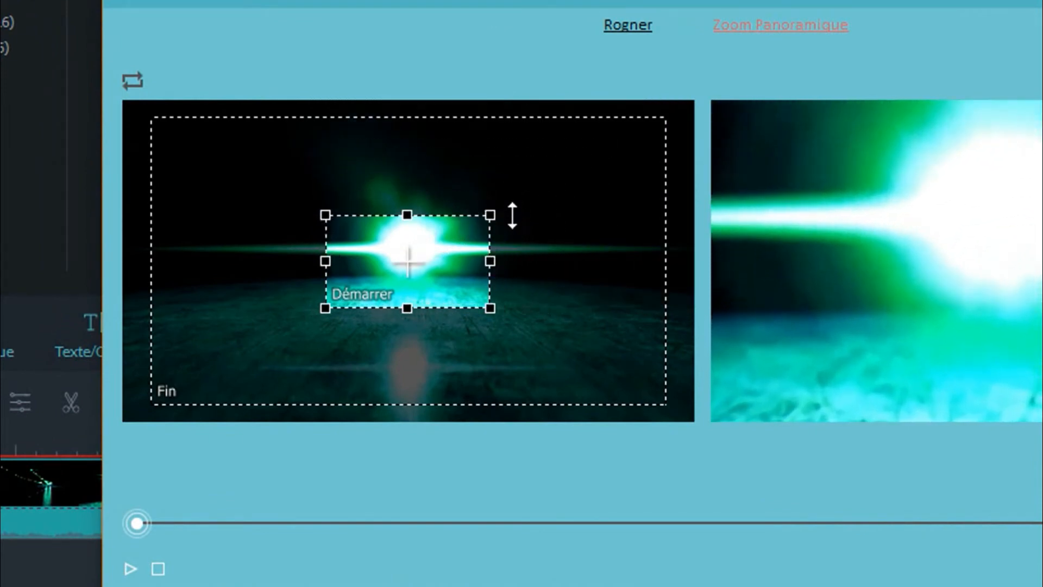
{"action": "left_click_drag", "start_coordinate": [489, 306], "coordinate": [445, 270]}
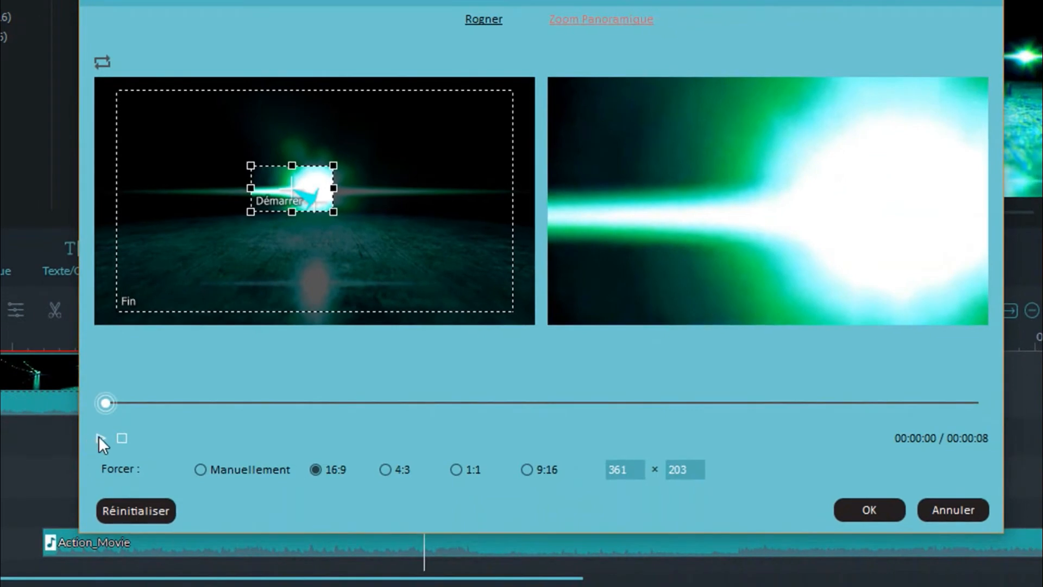
{"action": "left_click", "coordinate": [100, 438]}
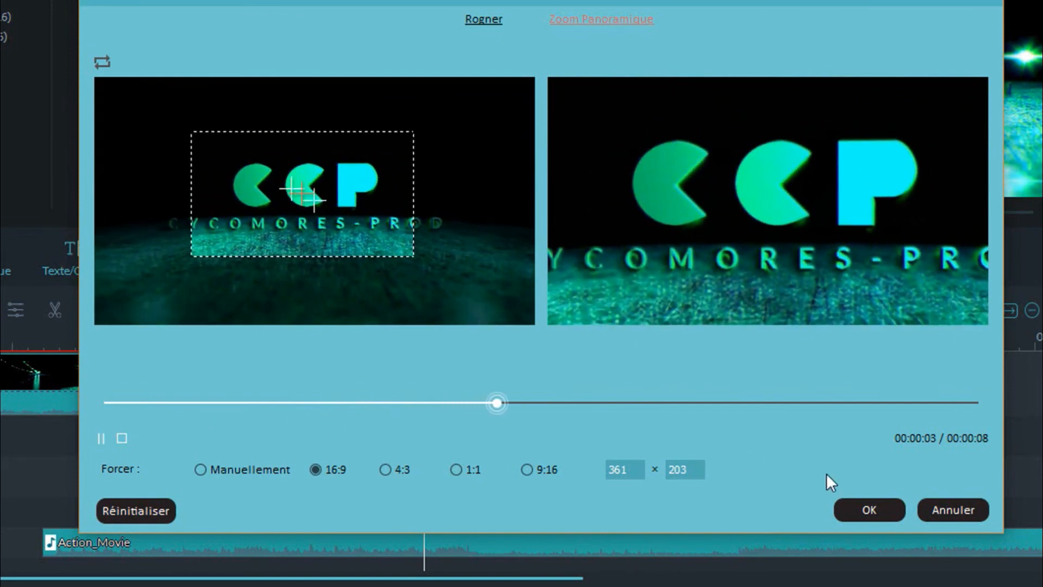
{"action": "left_click", "coordinate": [868, 515]}
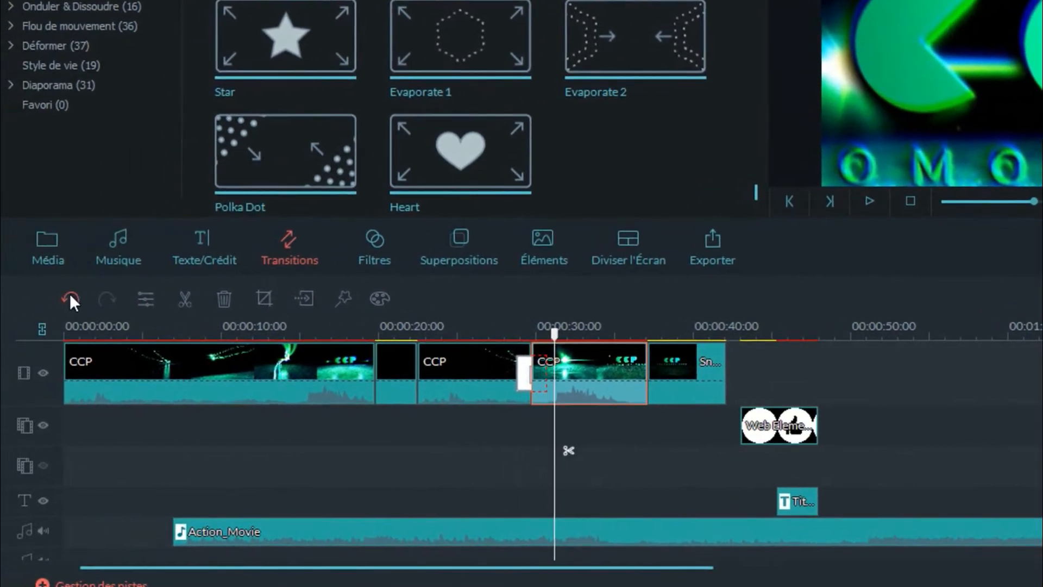
- Undo the pan and zoom, play the clip from about 31 seconds, and pause at about 35 seconds
{"action": "left_click", "coordinate": [70, 297]}
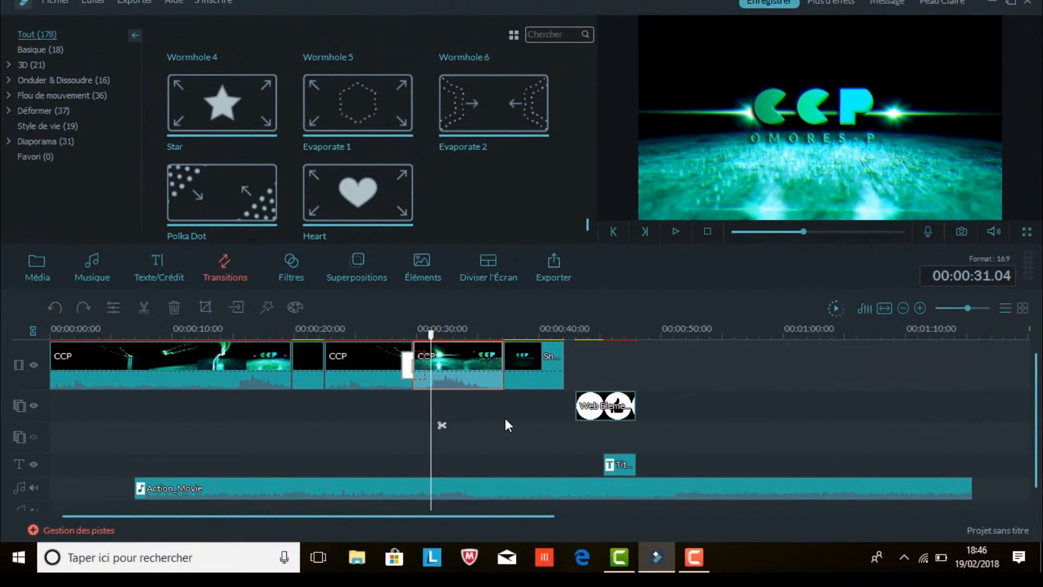
{"action": "left_click", "coordinate": [677, 231]}
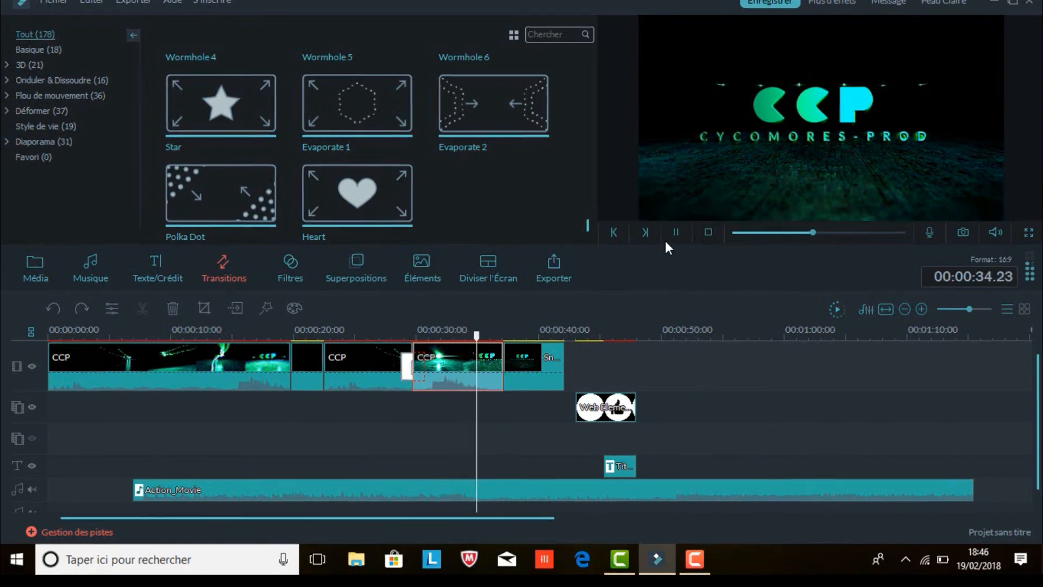
{"action": "left_click", "coordinate": [675, 231]}
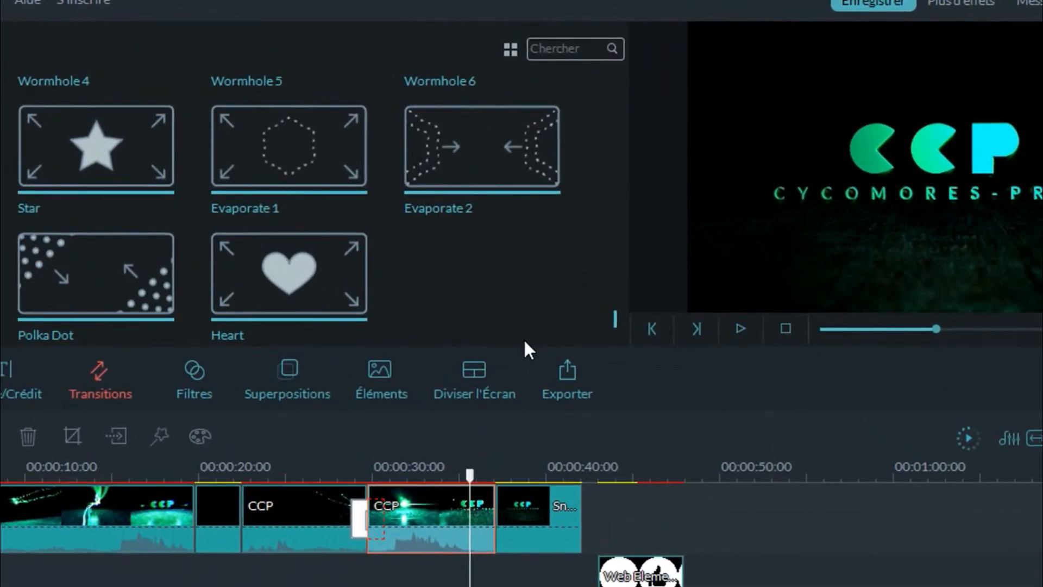
- Browse the filter library and place the Up-Down 1 filter on the track below the CCP clip at about 34 seconds
{"action": "left_click", "coordinate": [192, 378]}
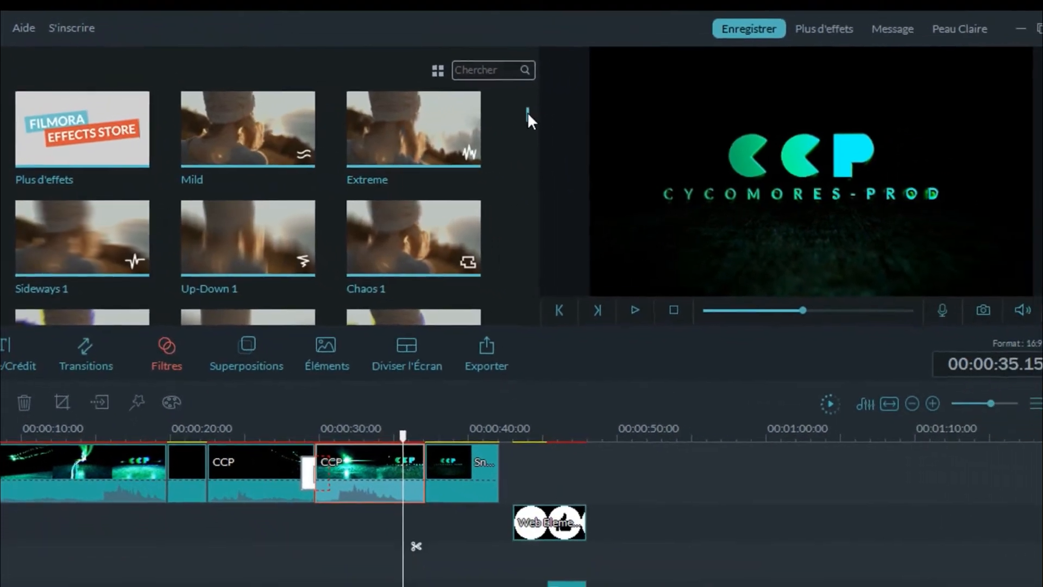
{"action": "left_click_drag", "start_coordinate": [528, 114], "coordinate": [531, 140]}
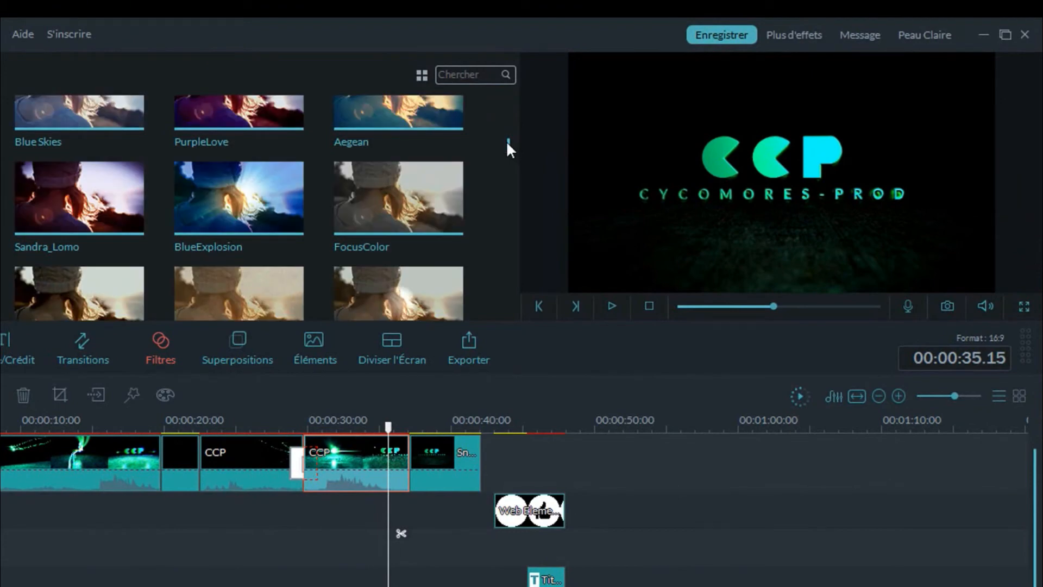
{"action": "left_click_drag", "start_coordinate": [507, 143], "coordinate": [511, 155]}
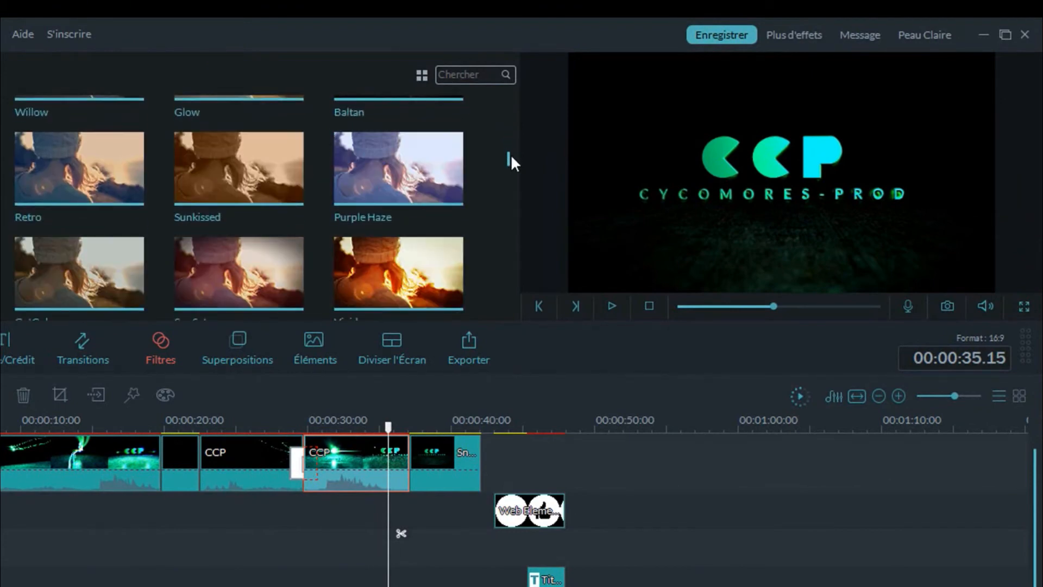
{"action": "left_click_drag", "start_coordinate": [511, 154], "coordinate": [508, 116]}
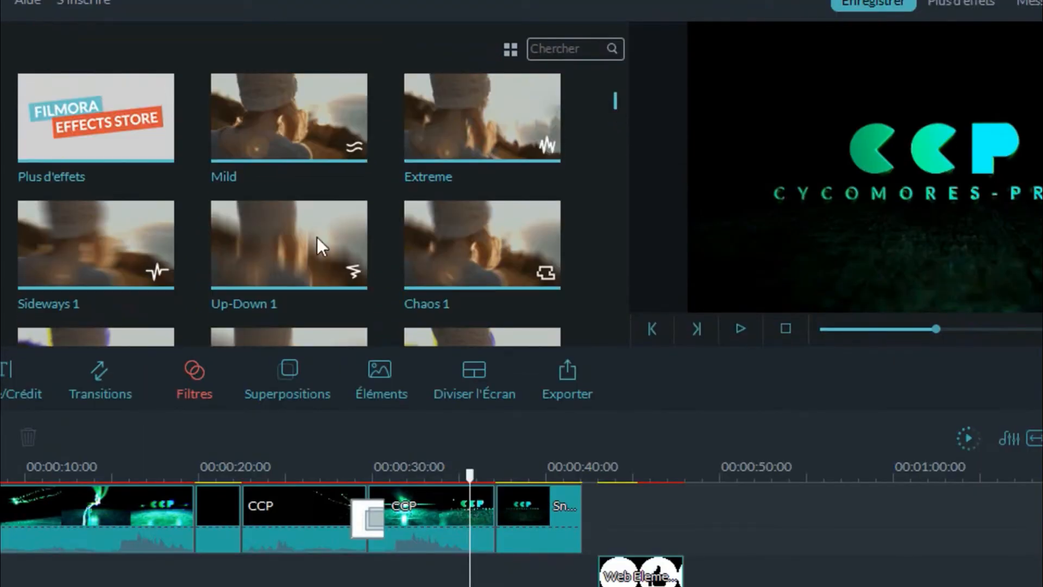
{"action": "mouse_move", "coordinate": [343, 209]}
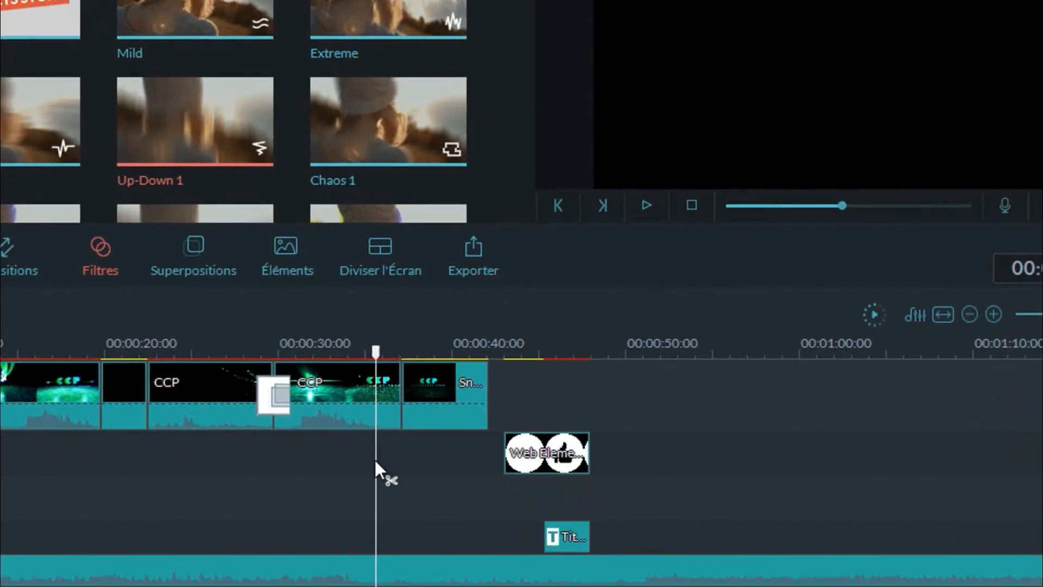
{"action": "mouse_move", "coordinate": [375, 461]}
{"action": "left_mouse_down"}
{"action": "mouse_move", "coordinate": [373, 471]}
{"action": "mouse_move", "coordinate": [373, 457]}
{"action": "mouse_move", "coordinate": [359, 460]}
{"action": "left_mouse_up"}
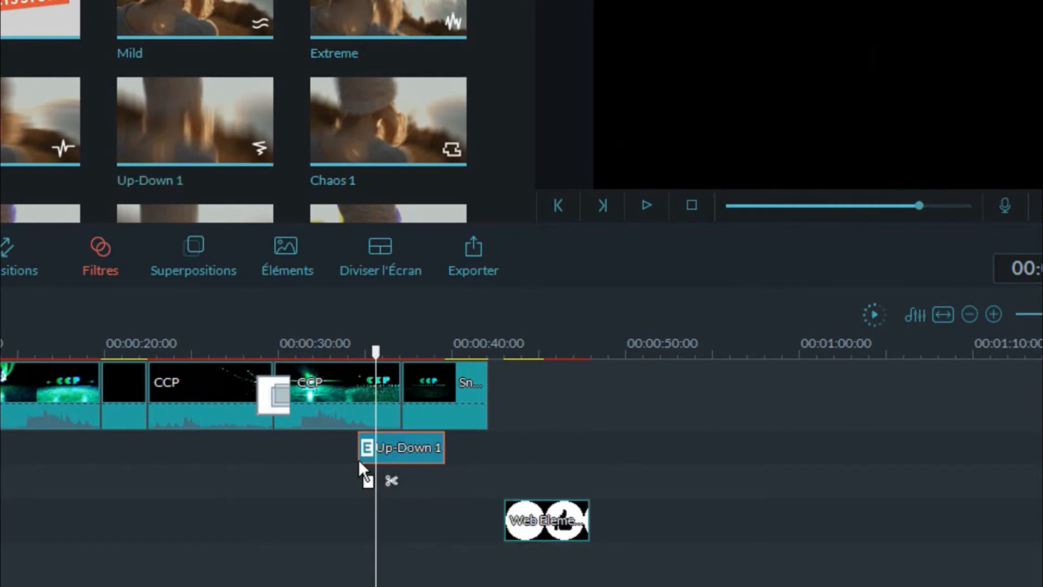
- Preview the Up-Down 1 filter from about 33 seconds and pause at about 46 seconds
{"action": "left_click", "coordinate": [337, 342]}
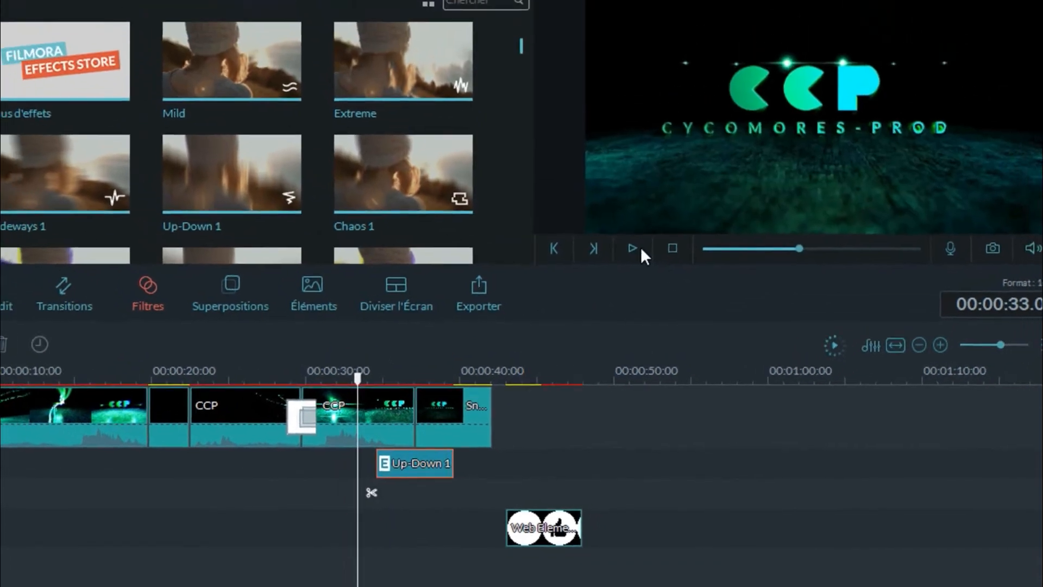
{"action": "left_click", "coordinate": [646, 204]}
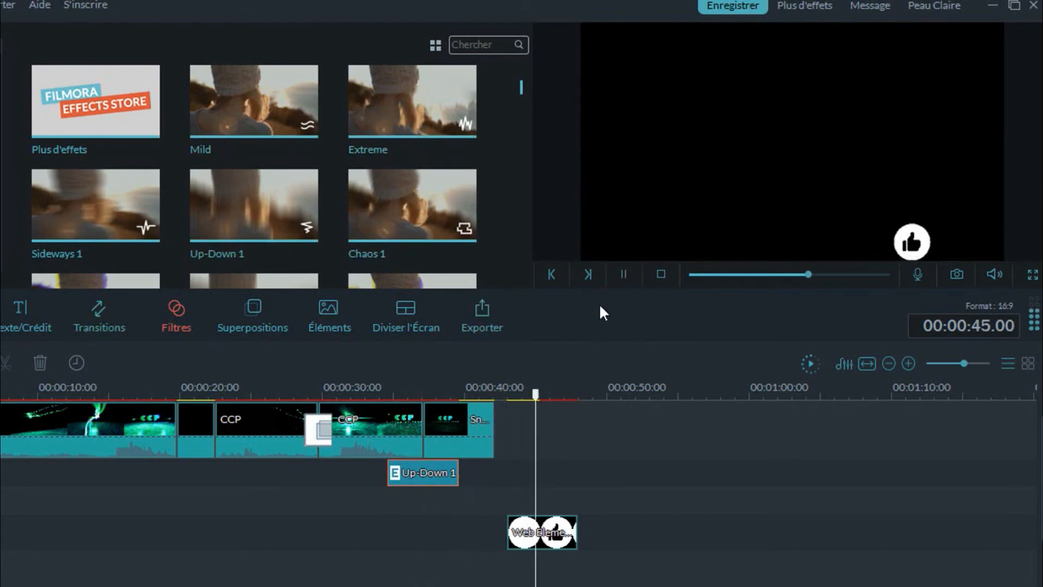
{"action": "left_click", "coordinate": [624, 274]}
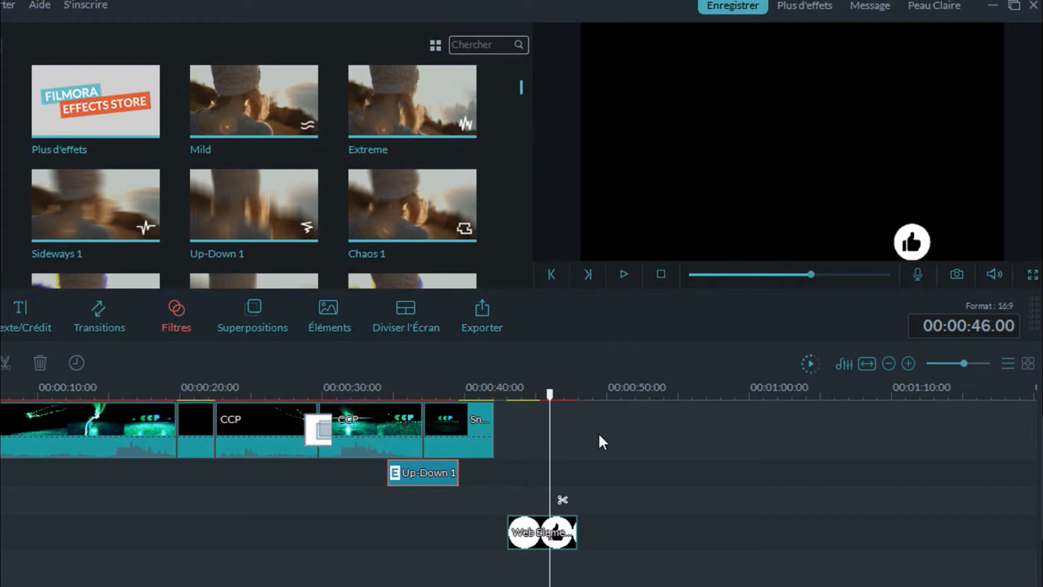
- Delete the Web Element clip and the Action_Movie music from the timeline
{"action": "left_click", "coordinate": [550, 533]}
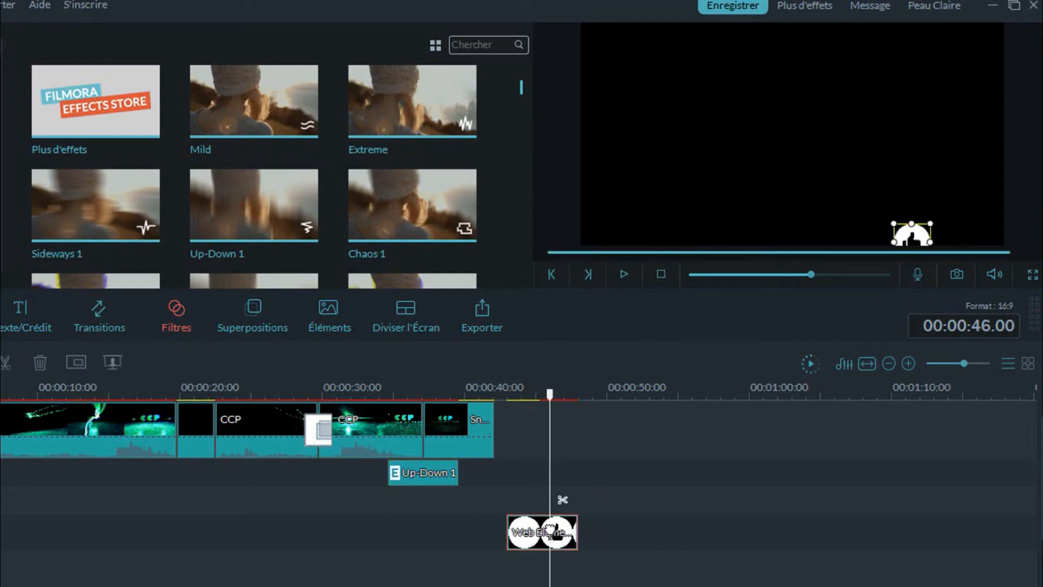
{"action": "key", "text": "Delete"}
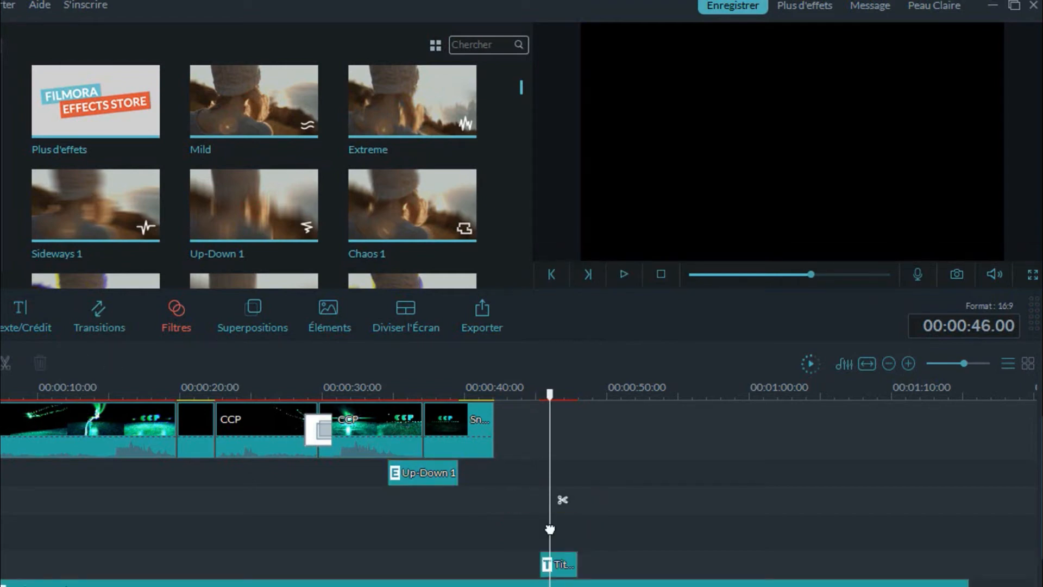
{"action": "left_click", "coordinate": [524, 584]}
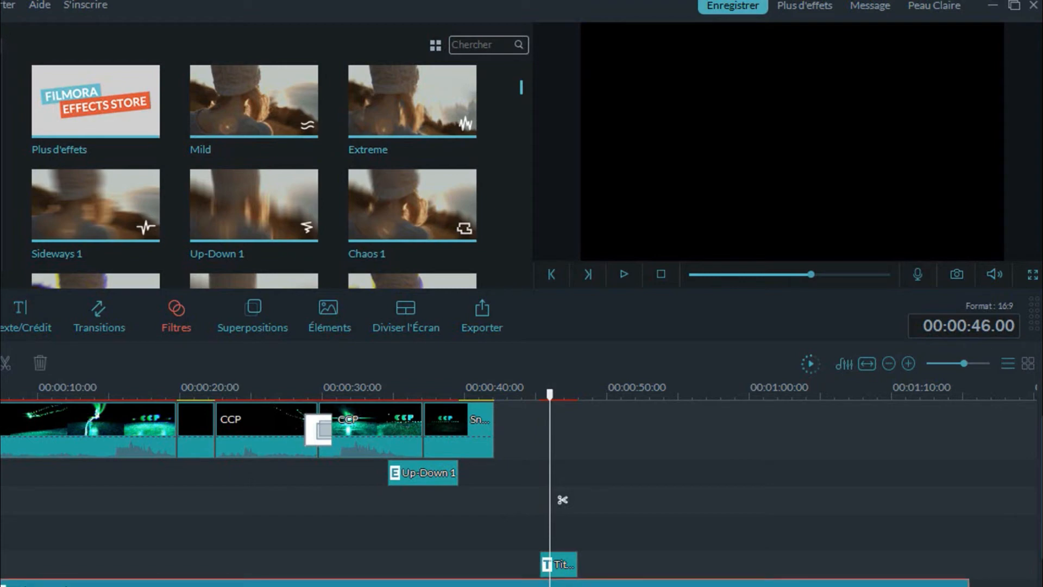
{"action": "key", "text": "Delete"}
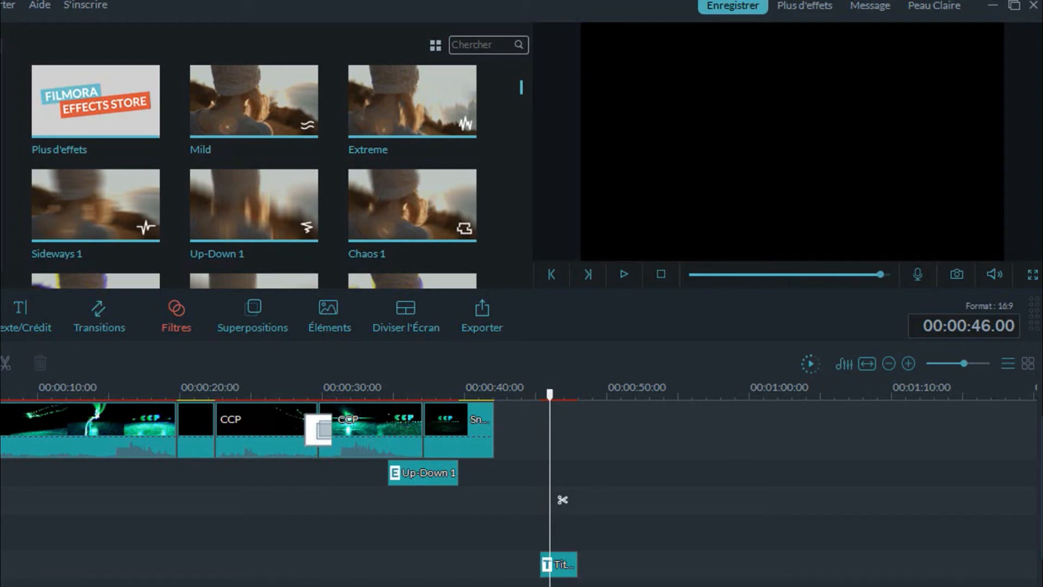
- Insert a freeze frame at the start of the CCP clip before the Morph transition and preview it from about 21 seconds
{"action": "left_click", "coordinate": [265, 432]}
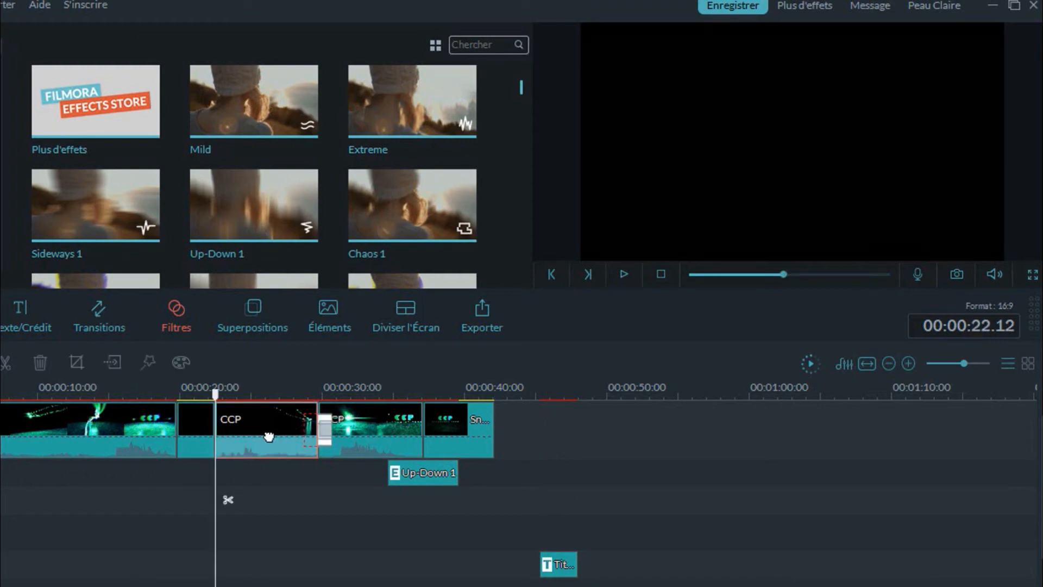
{"action": "left_click", "coordinate": [112, 362]}
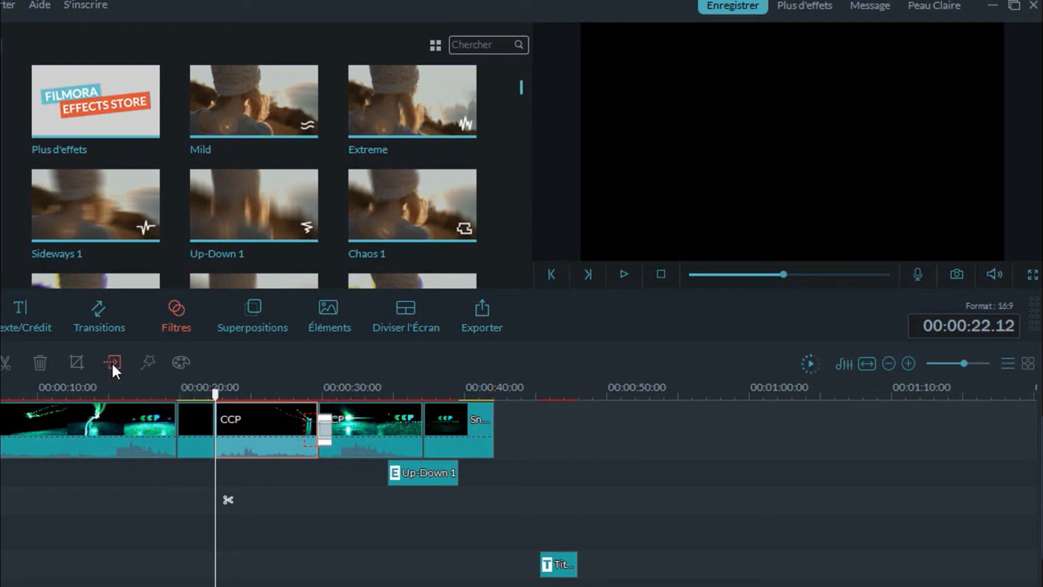
{"action": "left_click", "coordinate": [196, 387]}
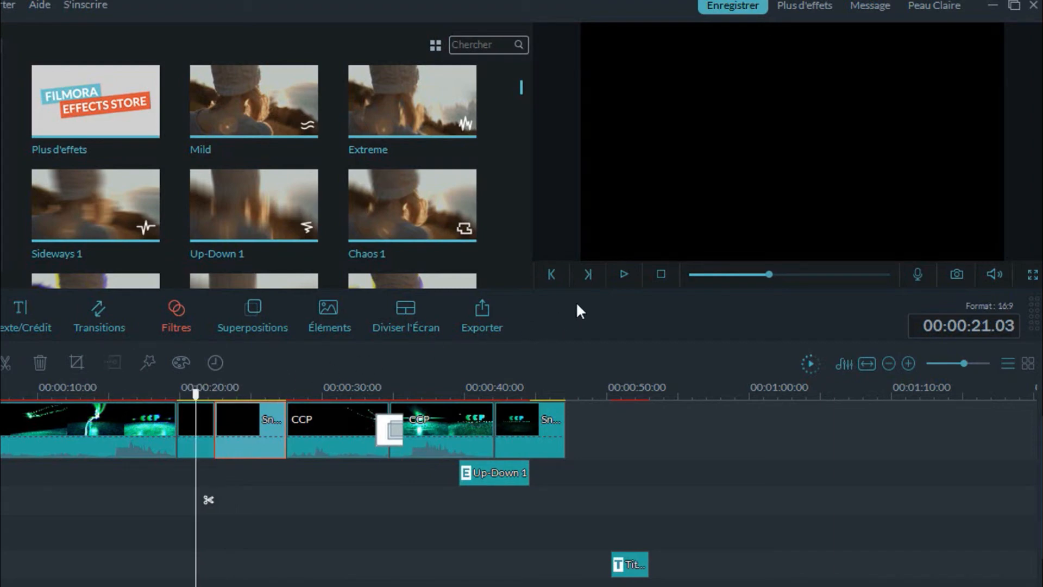
{"action": "left_click", "coordinate": [624, 273]}
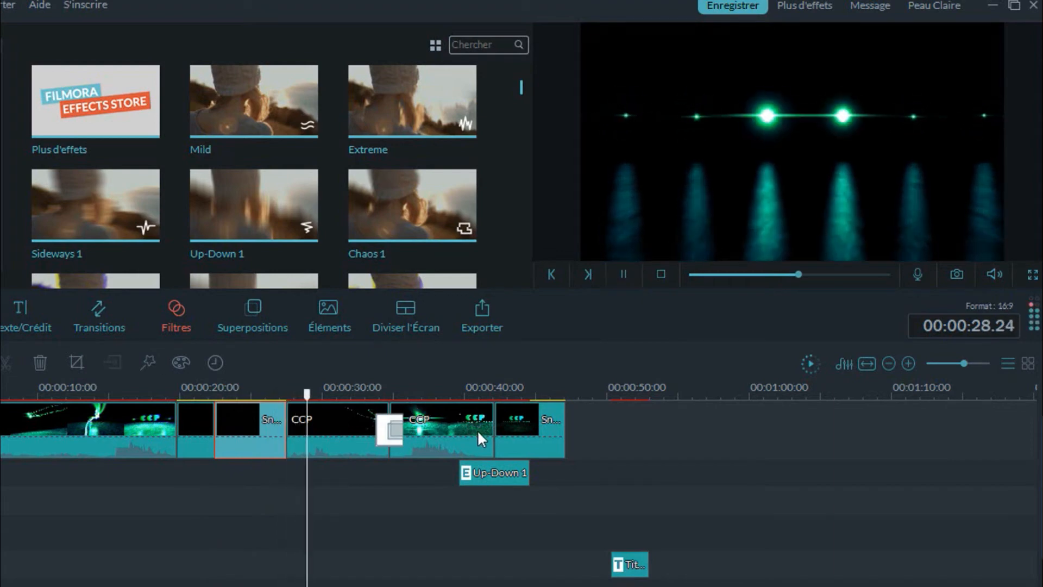
- Insert a freeze frame in the CCP clip after the Morph transition at 00:00:39.04
{"action": "left_click", "coordinate": [429, 390]}
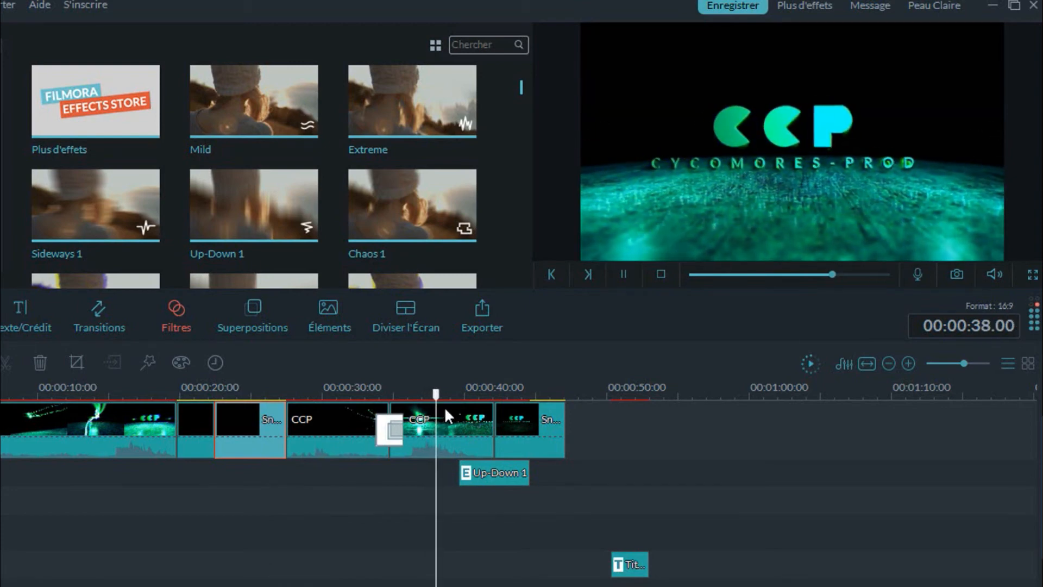
{"action": "left_click", "coordinate": [623, 274]}
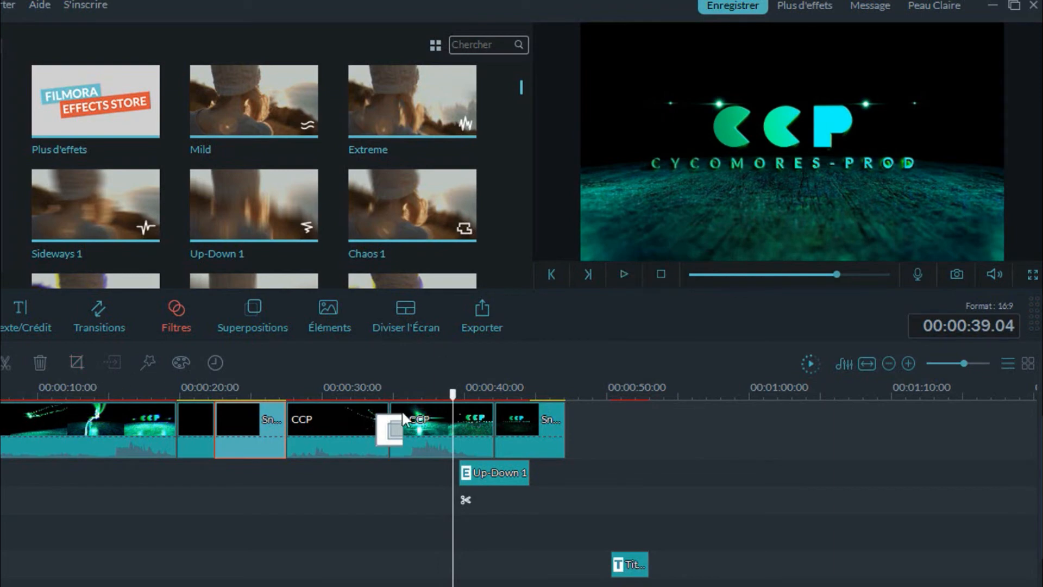
{"action": "left_click", "coordinate": [435, 433]}
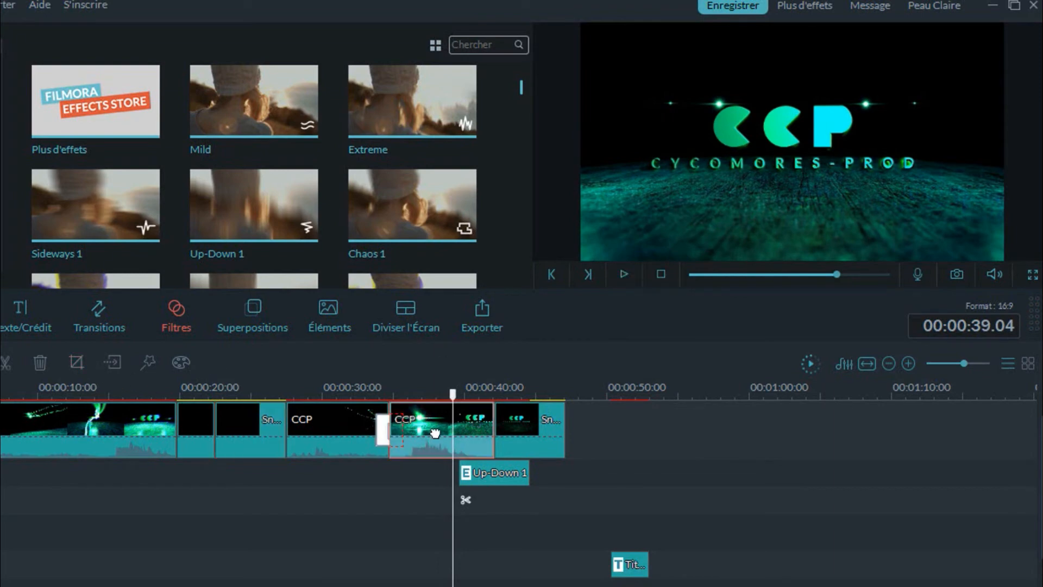
{"action": "left_click", "coordinate": [113, 361]}
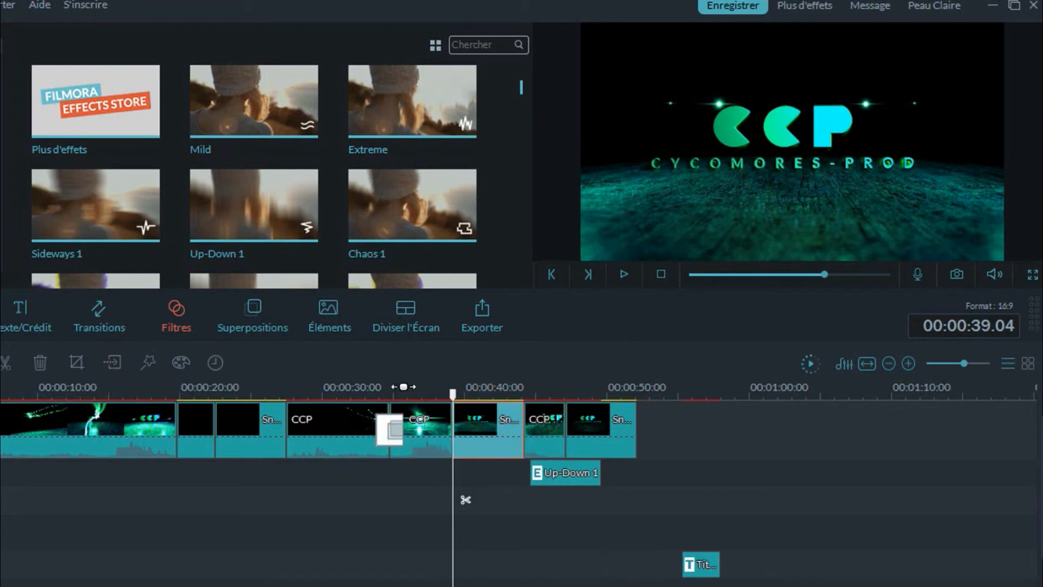
- Preview the freeze frame in the second CCP clip from about 35 seconds and pause at about 49 seconds
{"action": "left_click", "coordinate": [403, 387]}
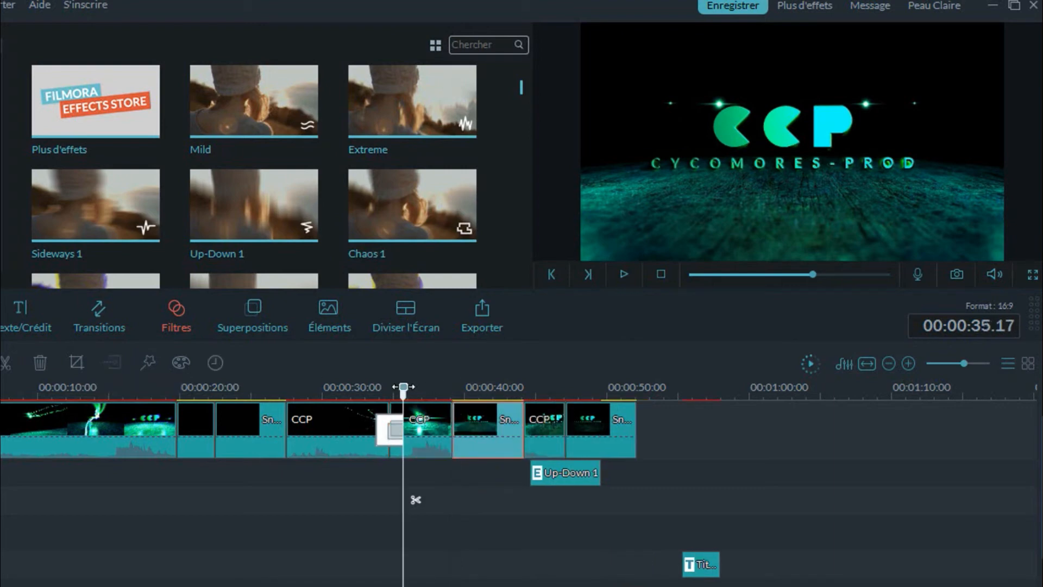
{"action": "left_click", "coordinate": [623, 273]}
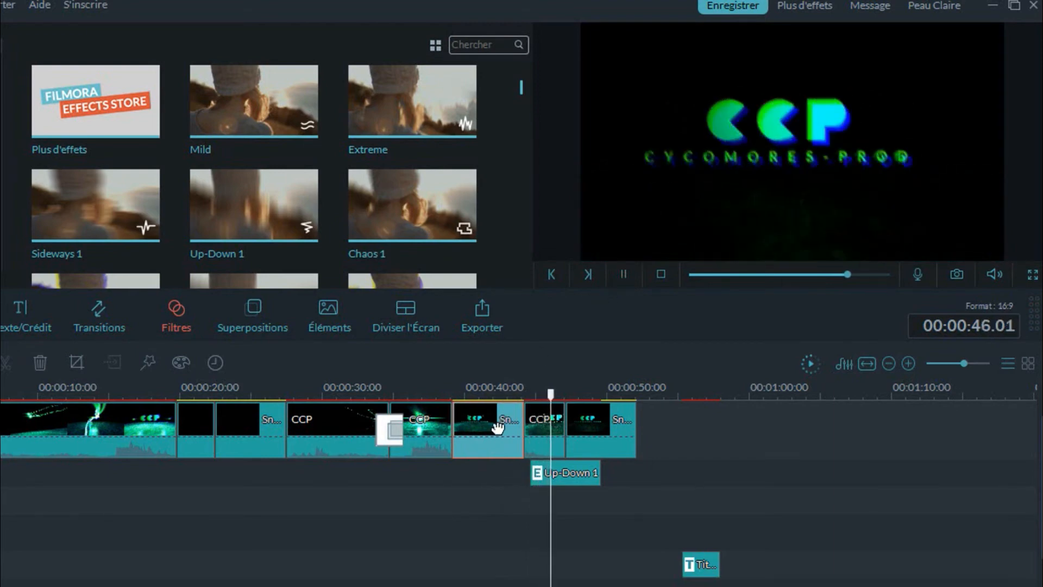
{"action": "left_click", "coordinate": [625, 273]}
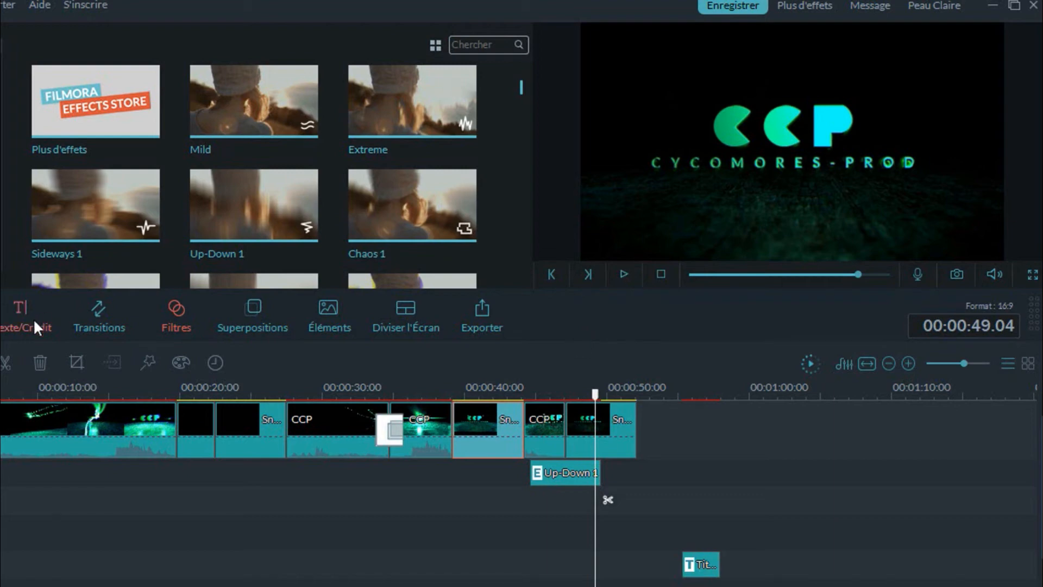
- Apply the Basculer/Décaler tilt-shift to the second CCP clip's freeze frame and widen its vertical focus band to span most of the logo text
{"action": "left_click", "coordinate": [148, 363]}
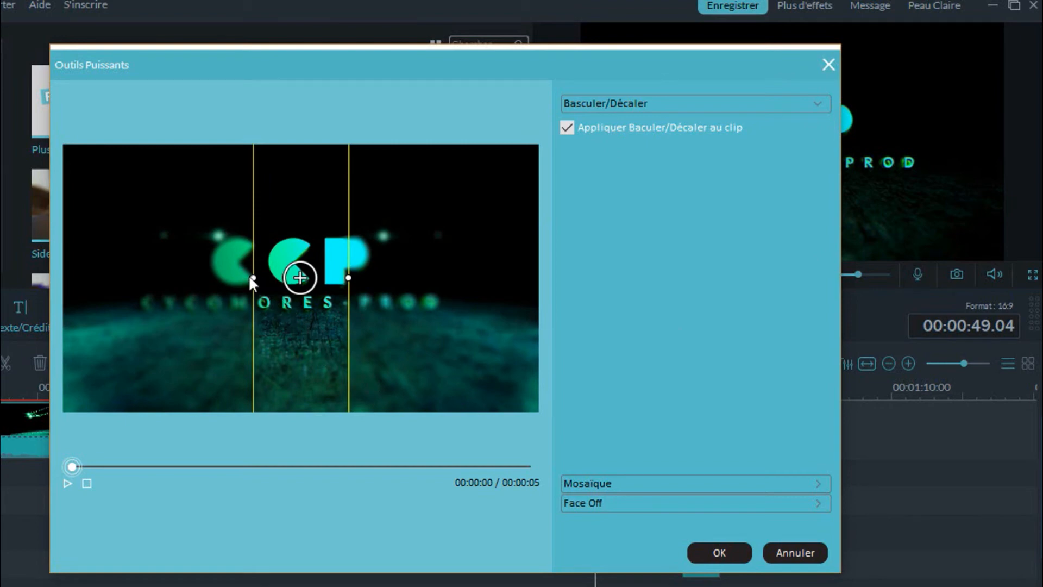
{"action": "left_click_drag", "start_coordinate": [253, 278], "coordinate": [190, 275]}
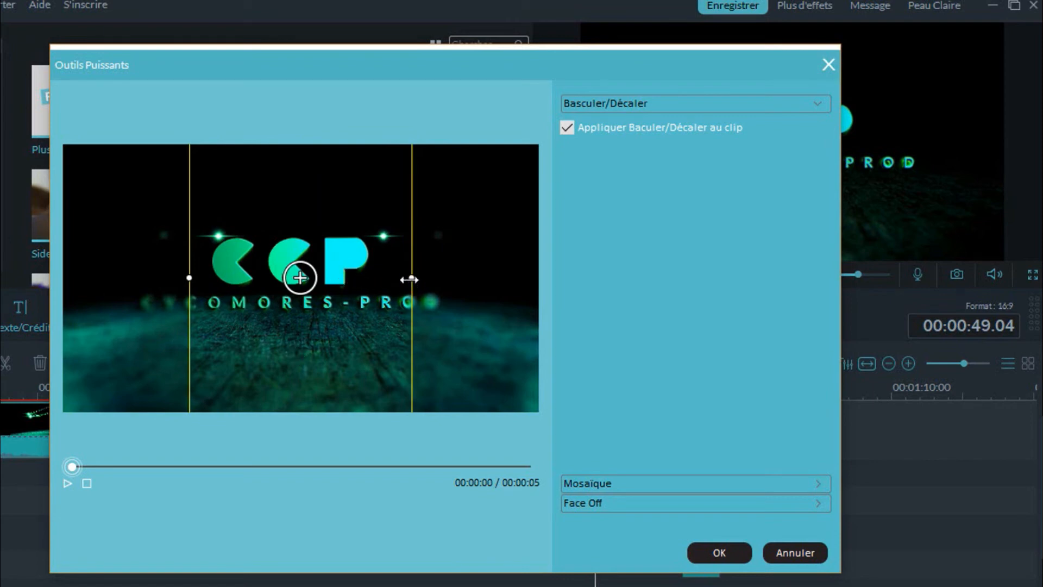
{"action": "left_click_drag", "start_coordinate": [411, 277], "coordinate": [355, 278]}
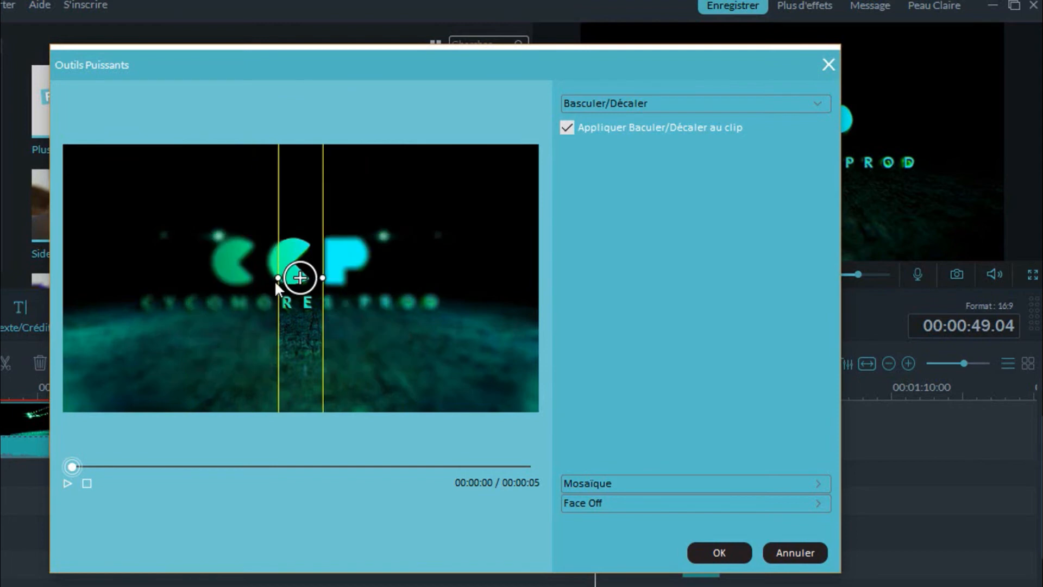
{"action": "left_click_drag", "start_coordinate": [277, 275], "coordinate": [157, 264]}
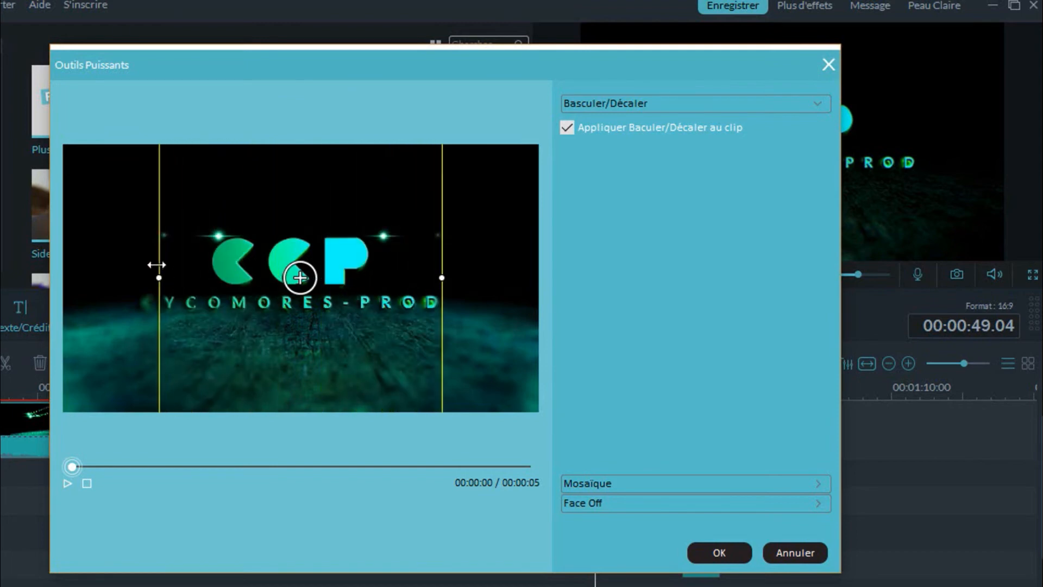
{"action": "left_click", "coordinate": [708, 544]}
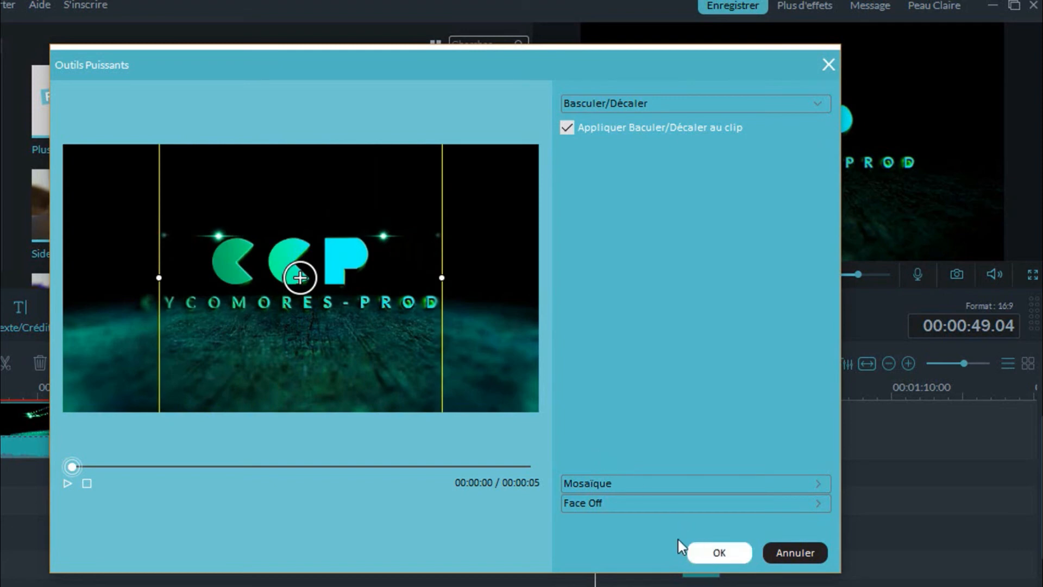
- Enable the mosaic on the freeze frame, add a mosaic area, and place it over the letter P of the logo
{"action": "left_click", "coordinate": [726, 487]}
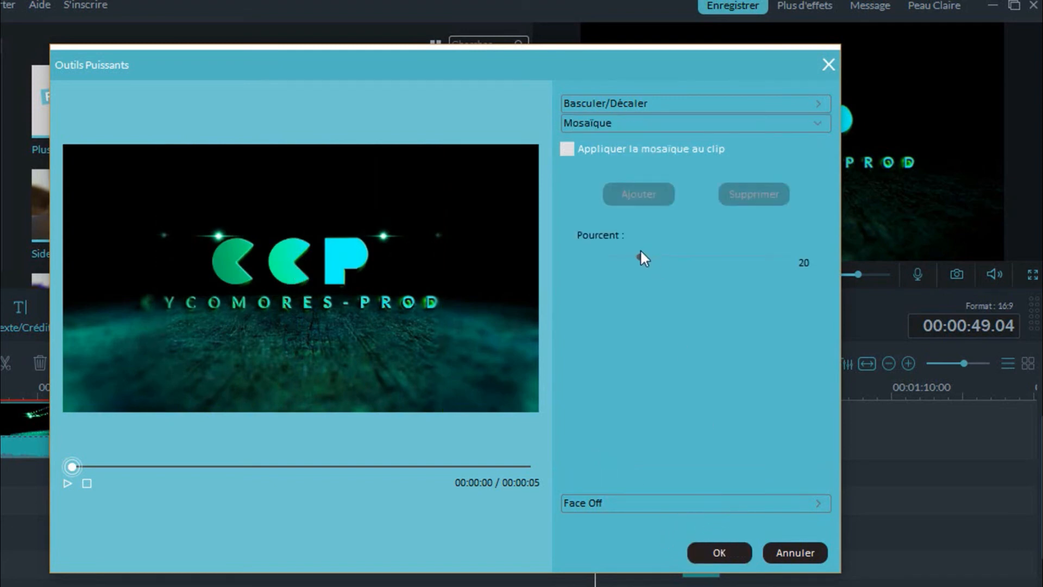
{"action": "left_click", "coordinate": [568, 151]}
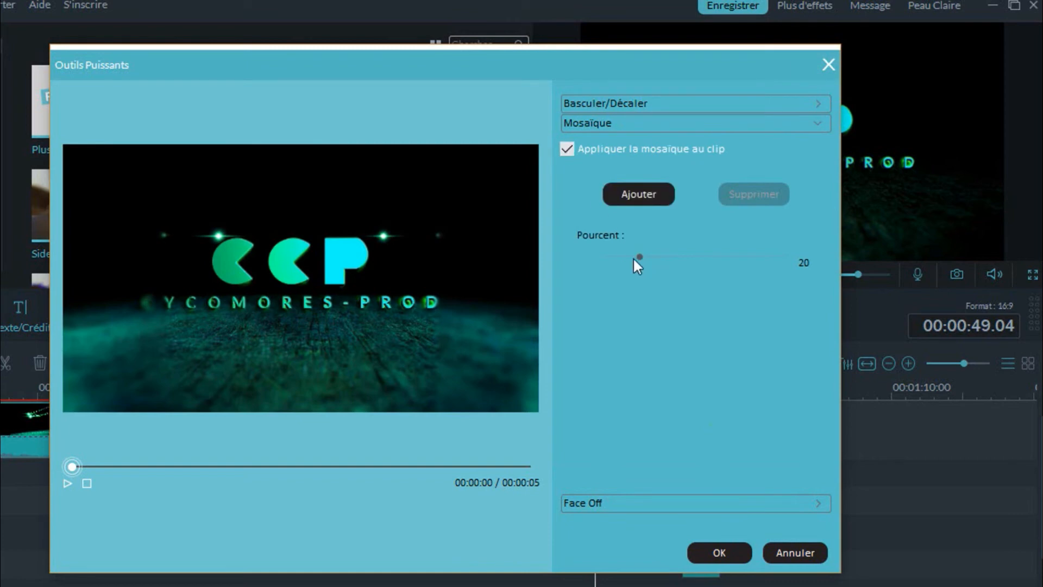
{"action": "left_click", "coordinate": [639, 194]}
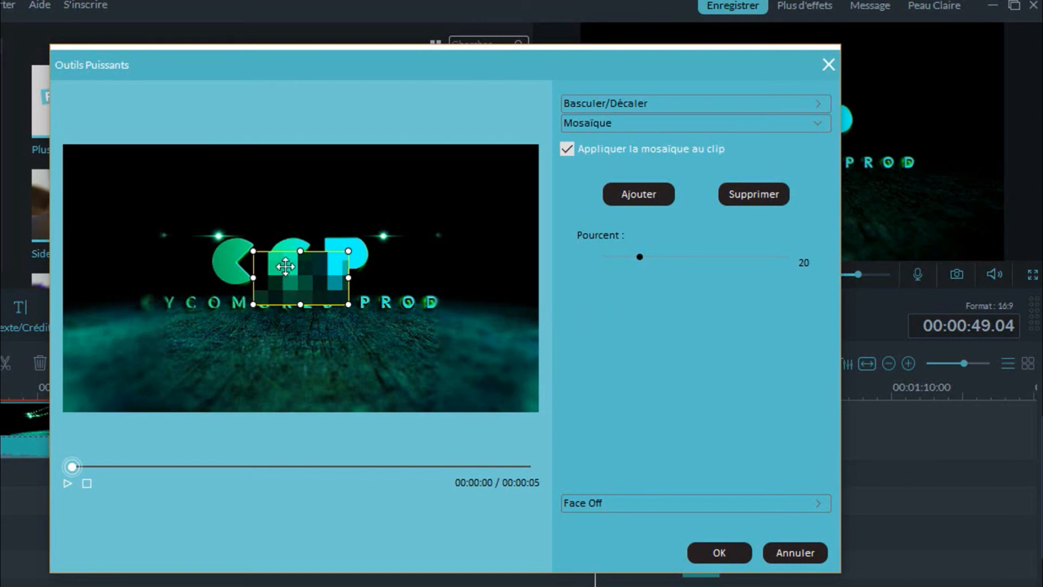
{"action": "left_click_drag", "start_coordinate": [283, 268], "coordinate": [226, 247]}
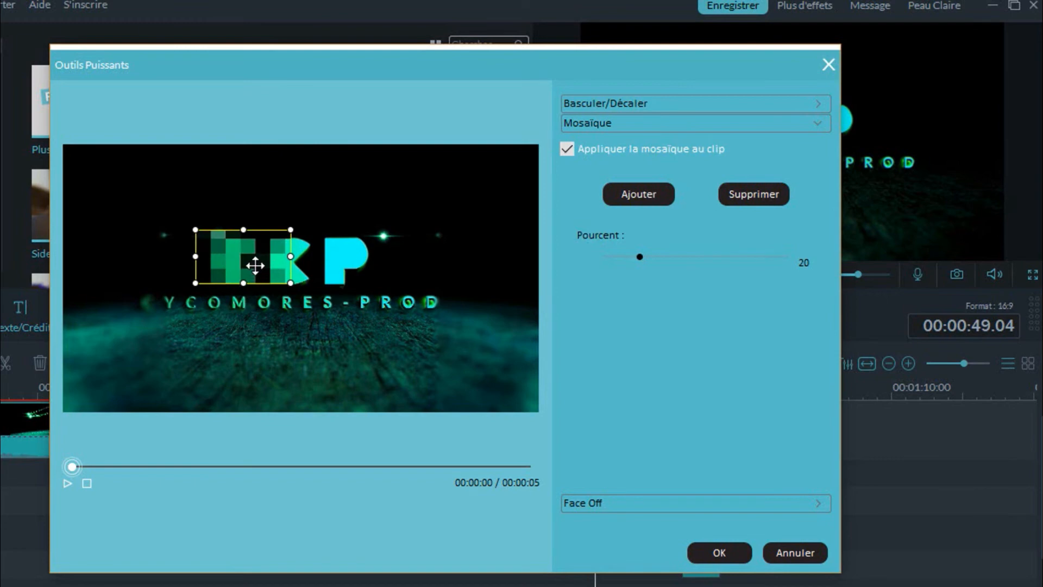
{"action": "left_click_drag", "start_coordinate": [255, 263], "coordinate": [371, 260]}
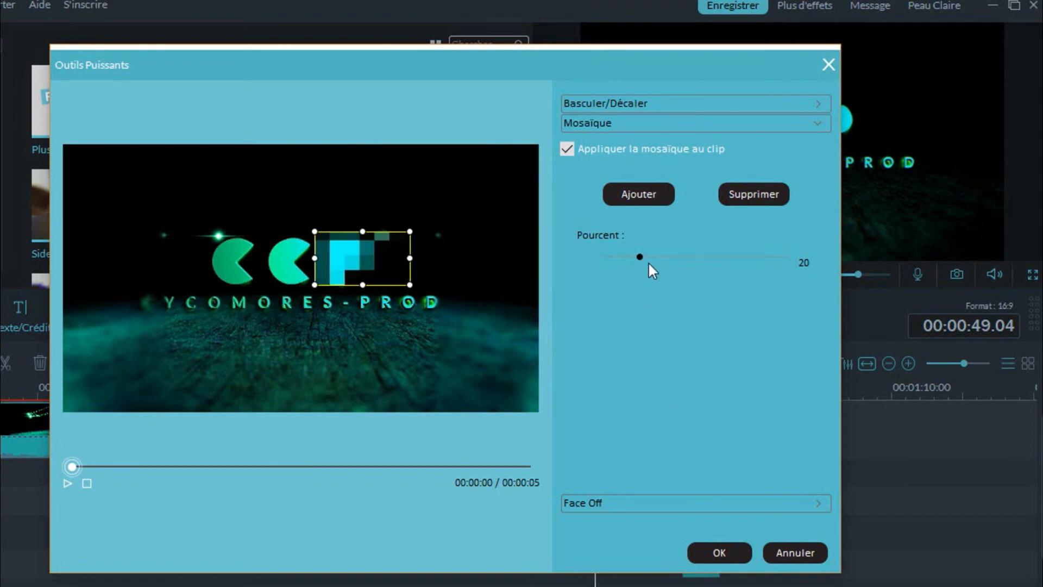
- Try several strengths for the mosaic over the P and set its percentage to 56
{"action": "left_click_drag", "start_coordinate": [688, 256], "coordinate": [697, 257]}
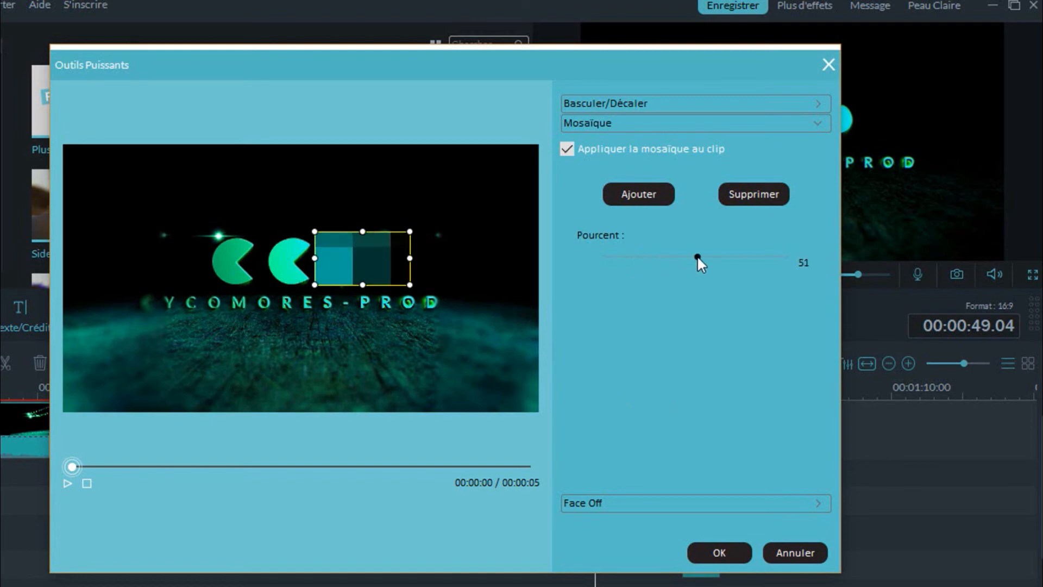
{"action": "left_click", "coordinate": [714, 257]}
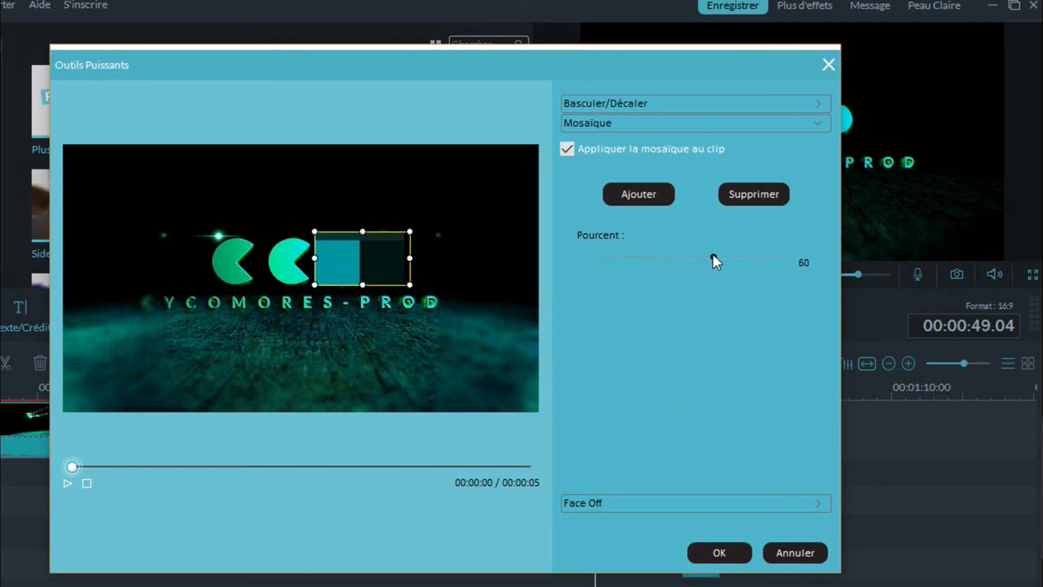
{"action": "left_click", "coordinate": [664, 257]}
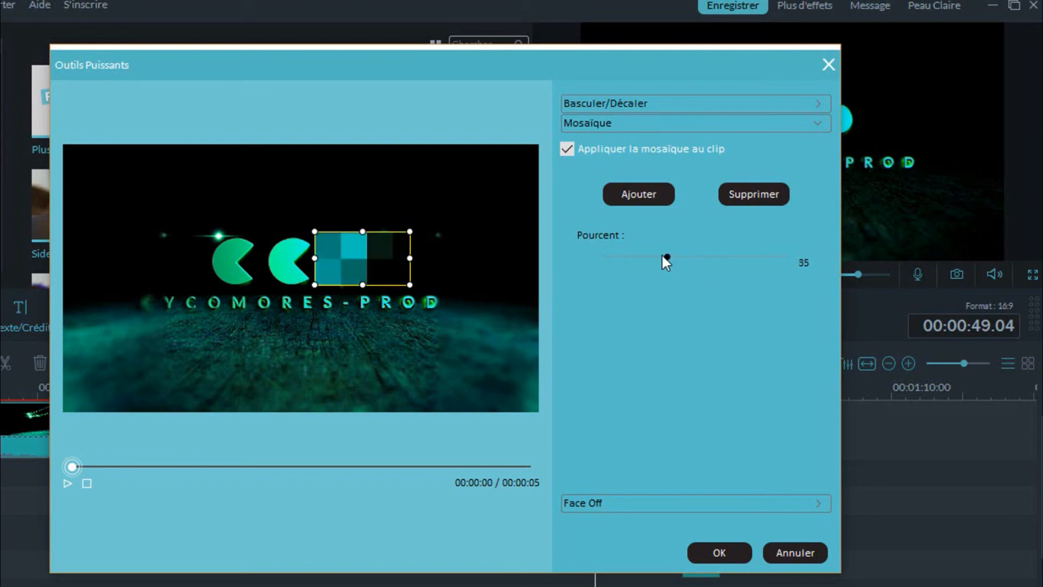
{"action": "left_click", "coordinate": [613, 256]}
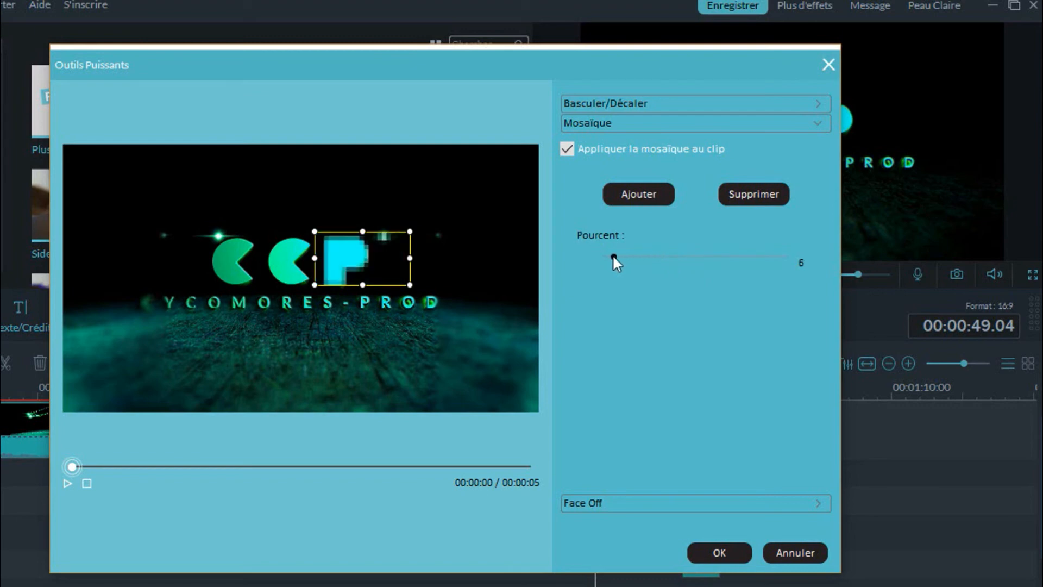
{"action": "left_click", "coordinate": [612, 256]}
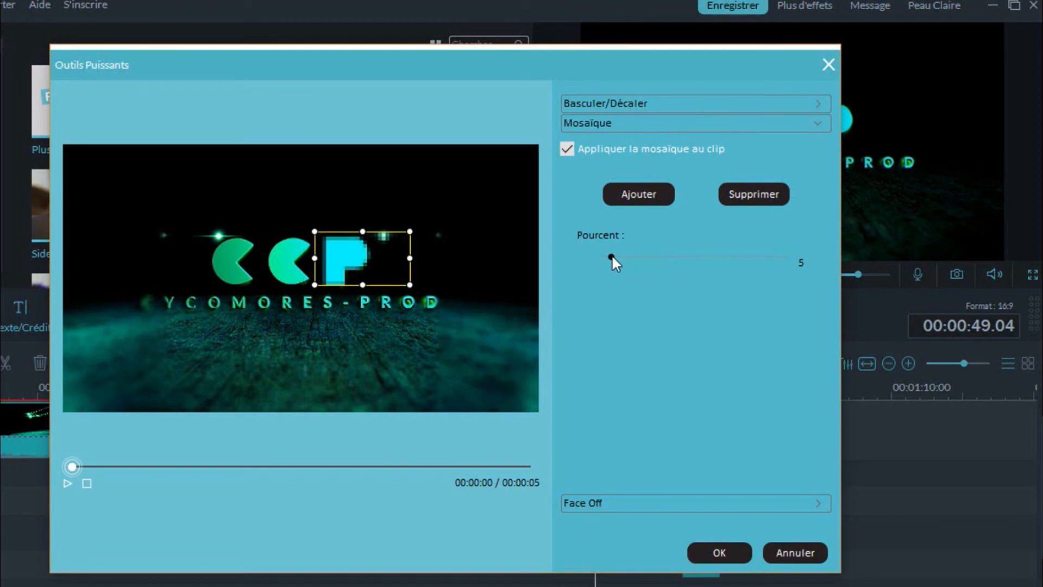
{"action": "left_click", "coordinate": [643, 257]}
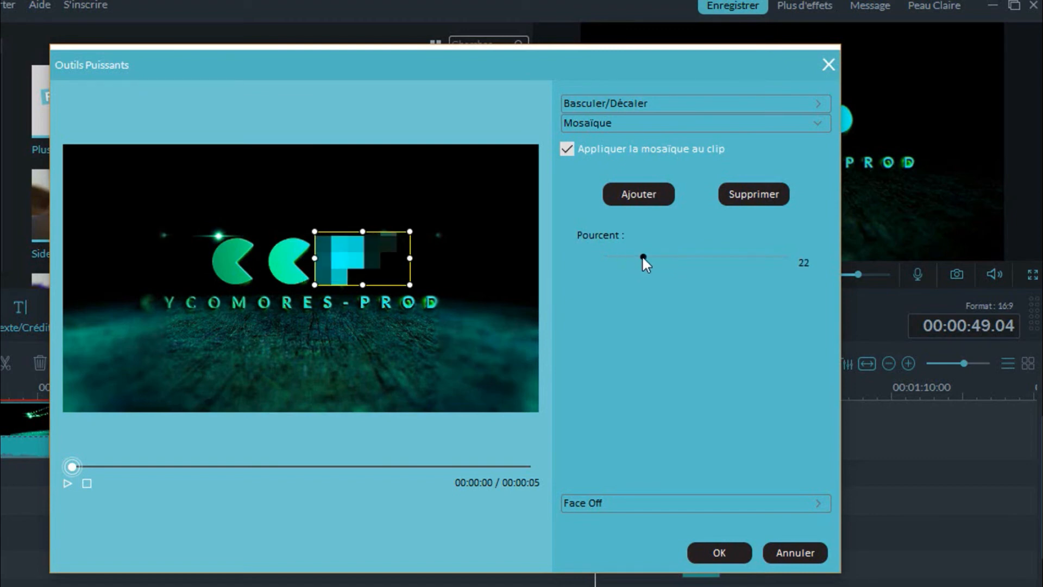
{"action": "left_click", "coordinate": [705, 254]}
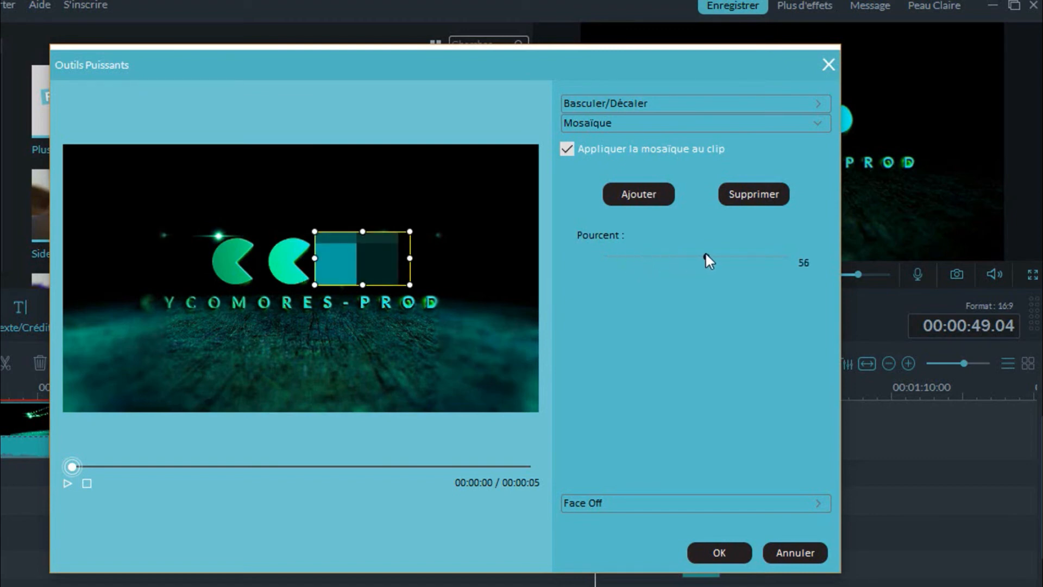
- Enable Face Off on the freeze frame with the bare-headed man's face in the fourth row, and apply the power tool effects
{"action": "left_click", "coordinate": [819, 504]}
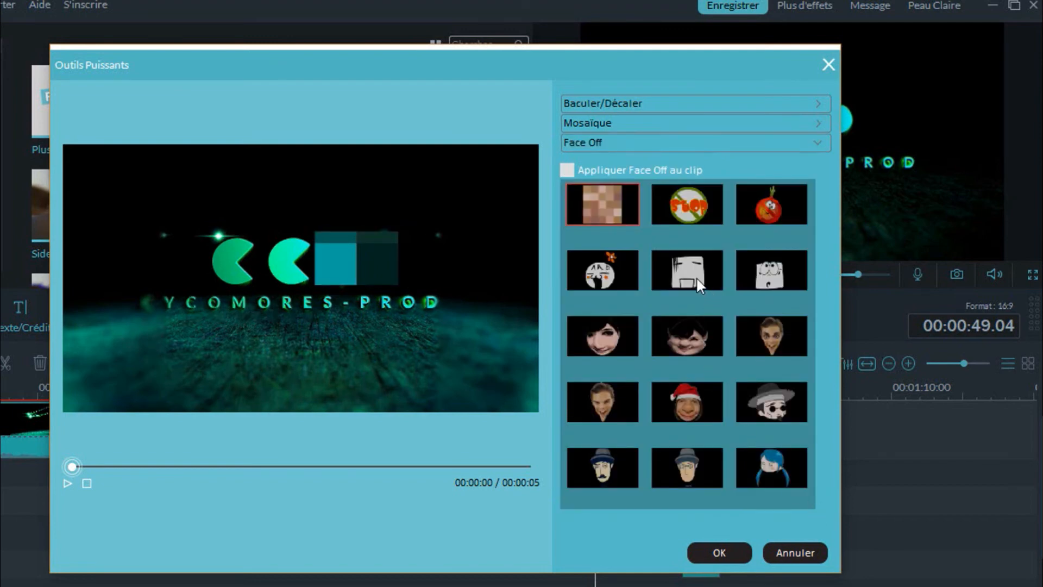
{"action": "left_click", "coordinate": [565, 169]}
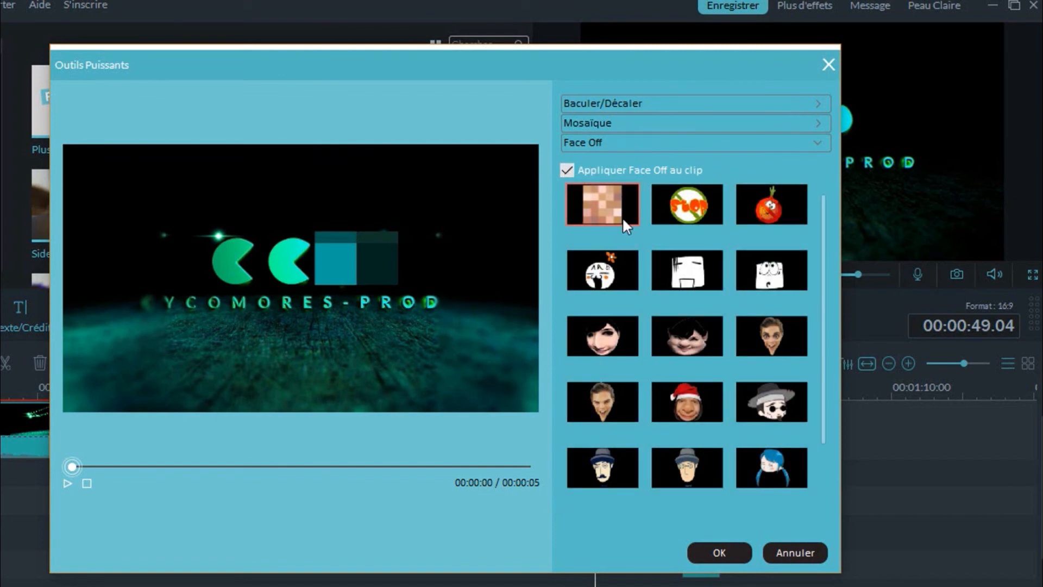
{"action": "left_click", "coordinate": [702, 206]}
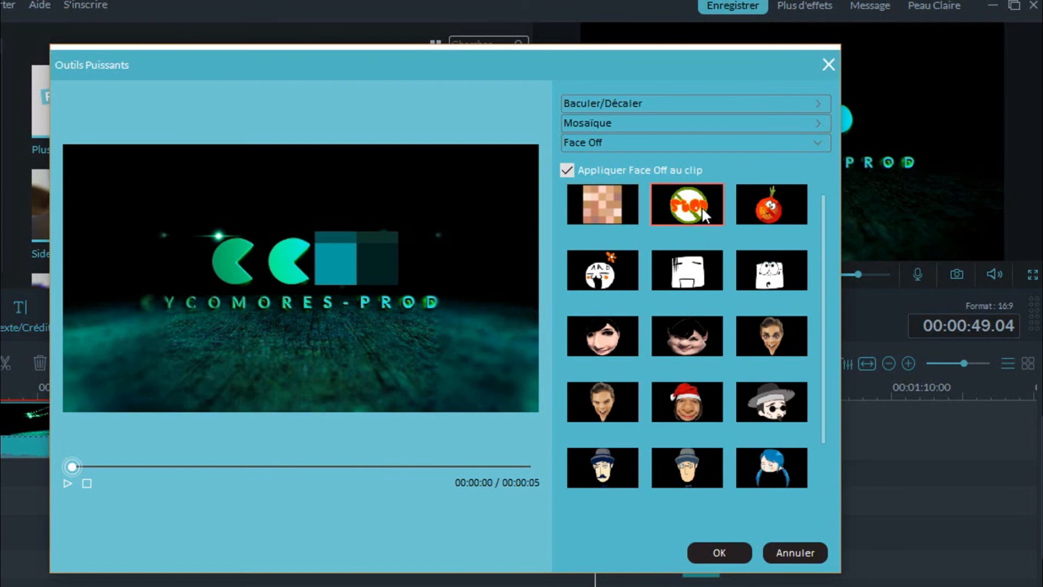
{"action": "left_click", "coordinate": [607, 345]}
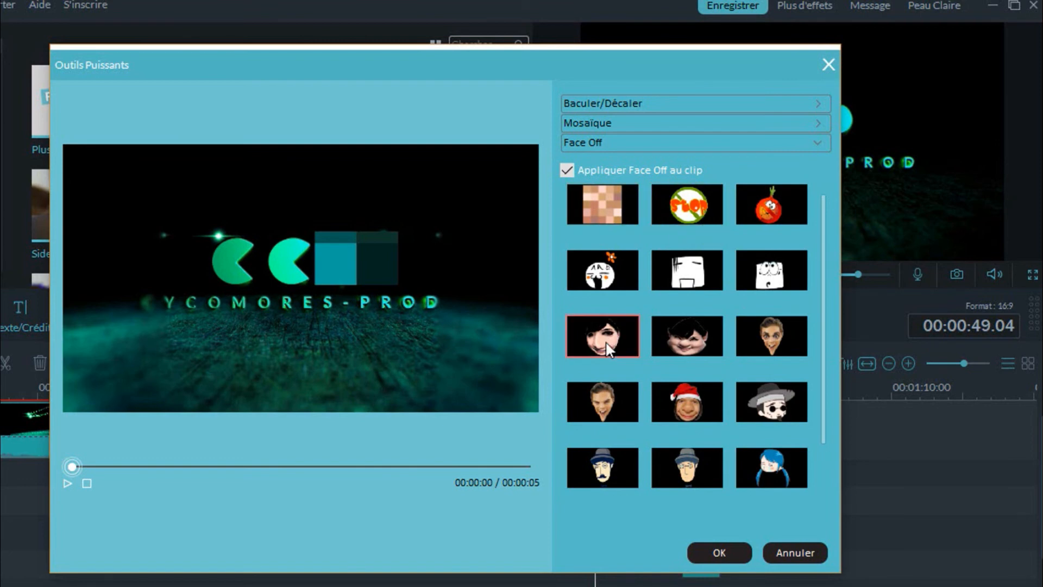
{"action": "left_click", "coordinate": [607, 411]}
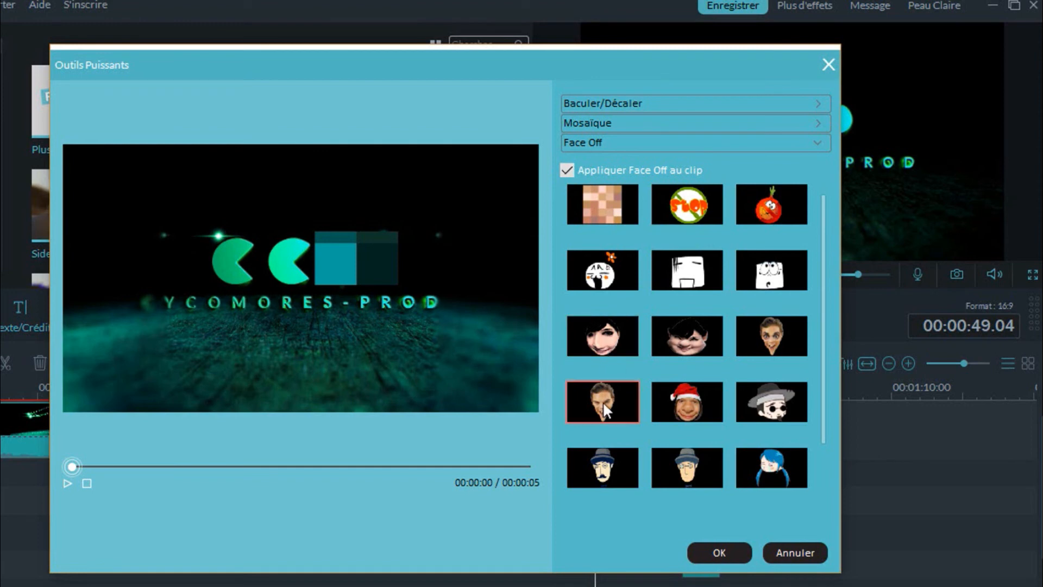
{"action": "left_click", "coordinate": [715, 546]}
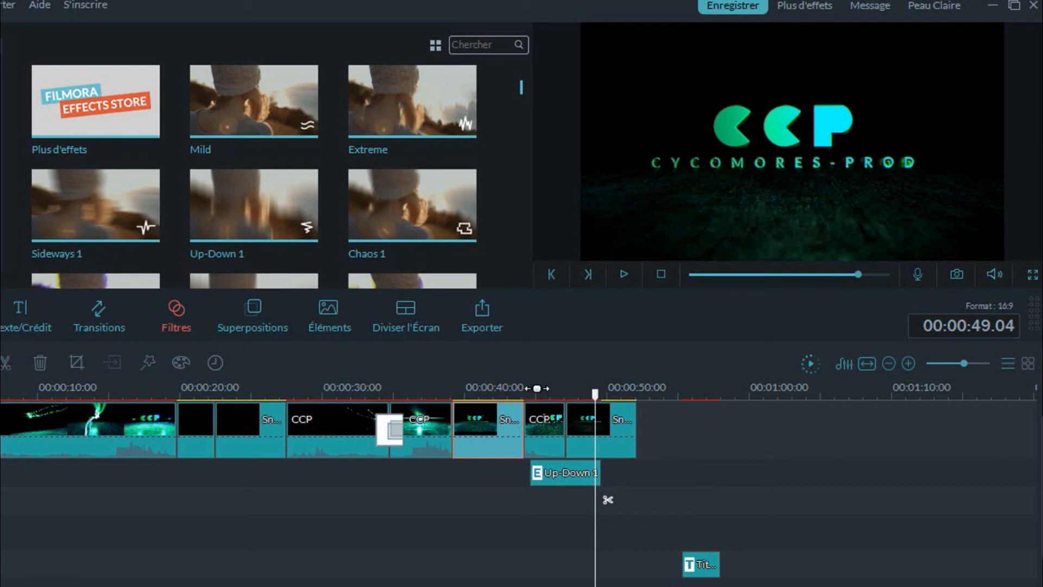
- Preview the timeline around the edited freeze frame from about 44 and 42 seconds, and pause at about 46 seconds
{"action": "left_click", "coordinate": [523, 387]}
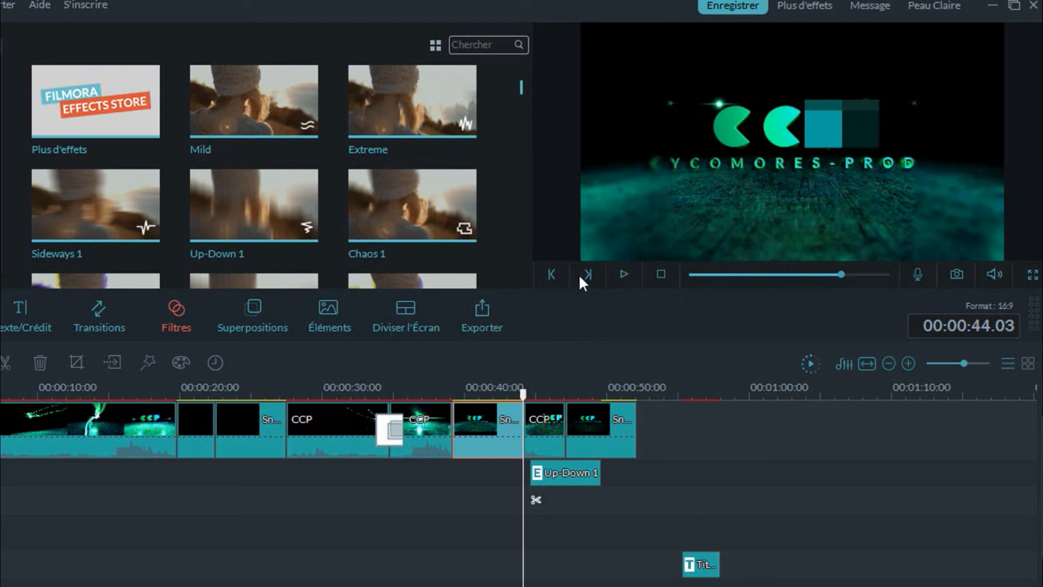
{"action": "left_click", "coordinate": [623, 273]}
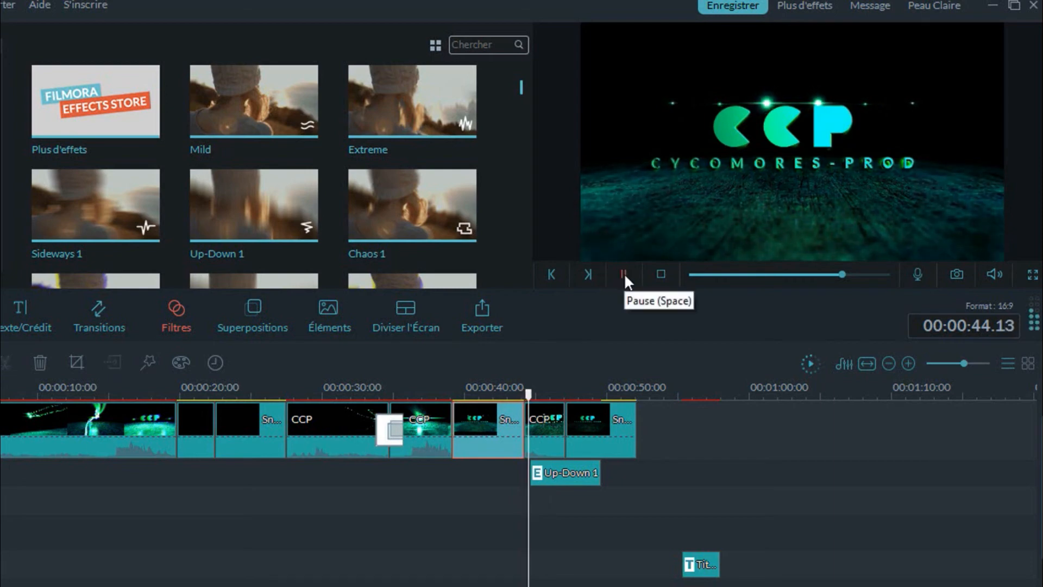
{"action": "left_click", "coordinate": [499, 387]}
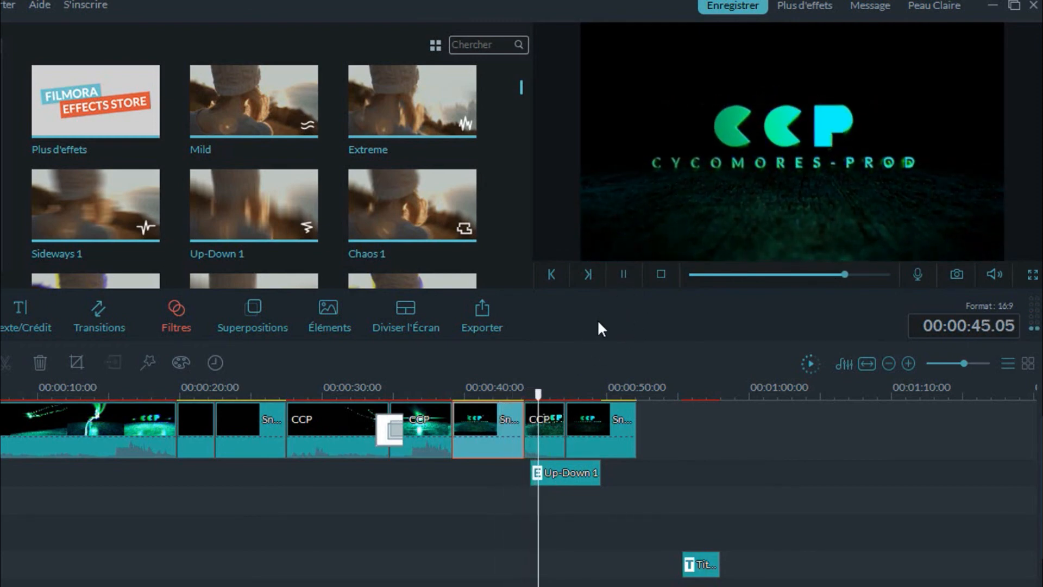
{"action": "left_click", "coordinate": [622, 274]}
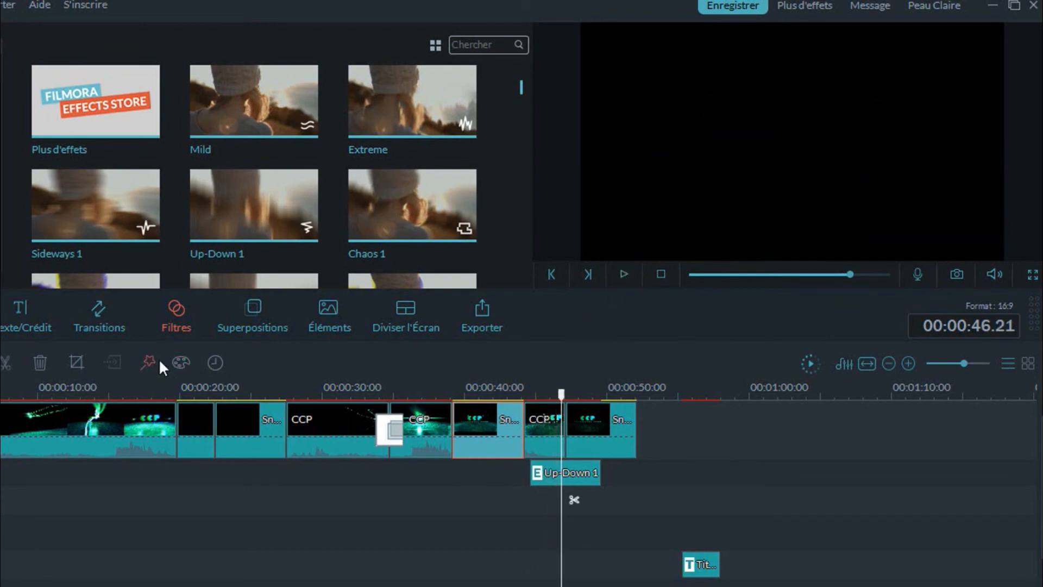
- Try a temperature of 39 and shadows of 93 in the freeze frame's advanced colour correction, and close it without applying
{"action": "left_click", "coordinate": [182, 363]}
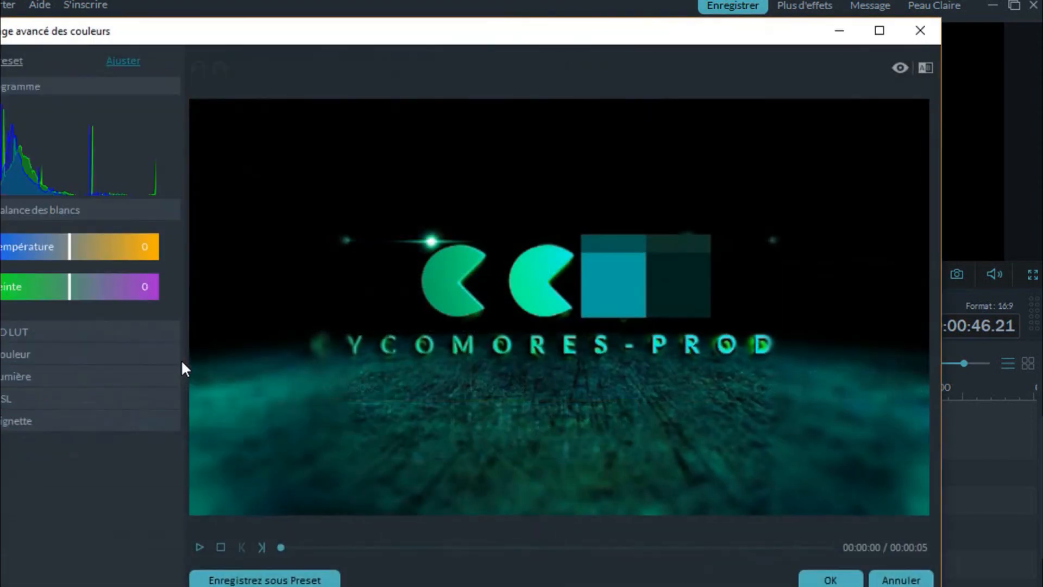
{"action": "left_click", "coordinate": [105, 242]}
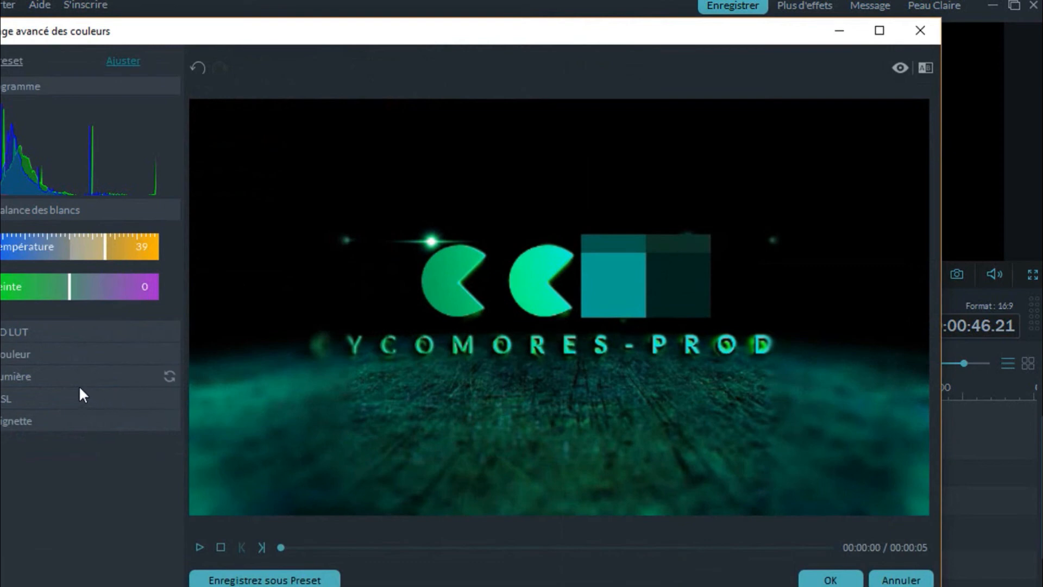
{"action": "left_click", "coordinate": [68, 373]}
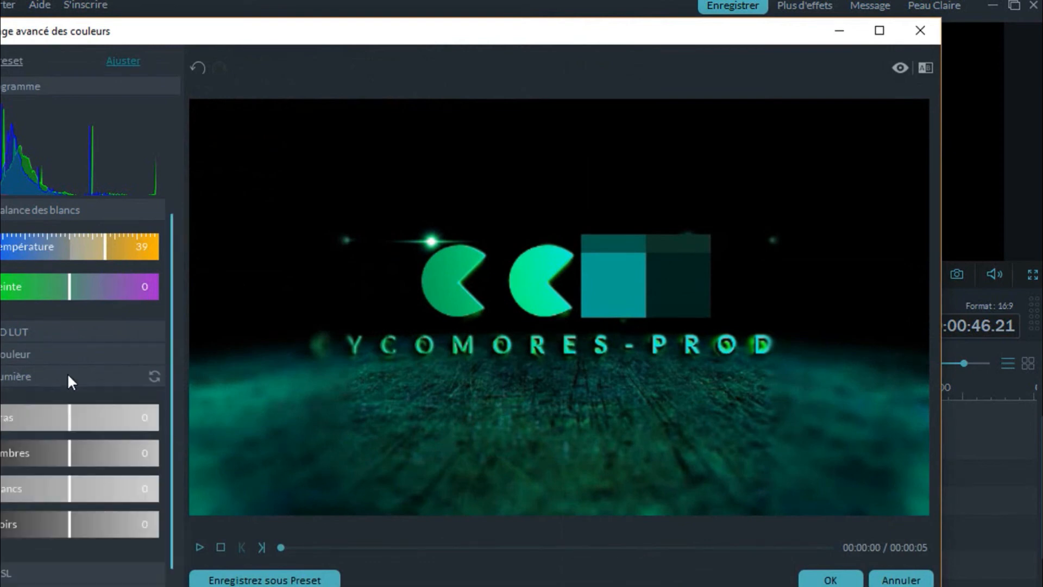
{"action": "left_click", "coordinate": [99, 456]}
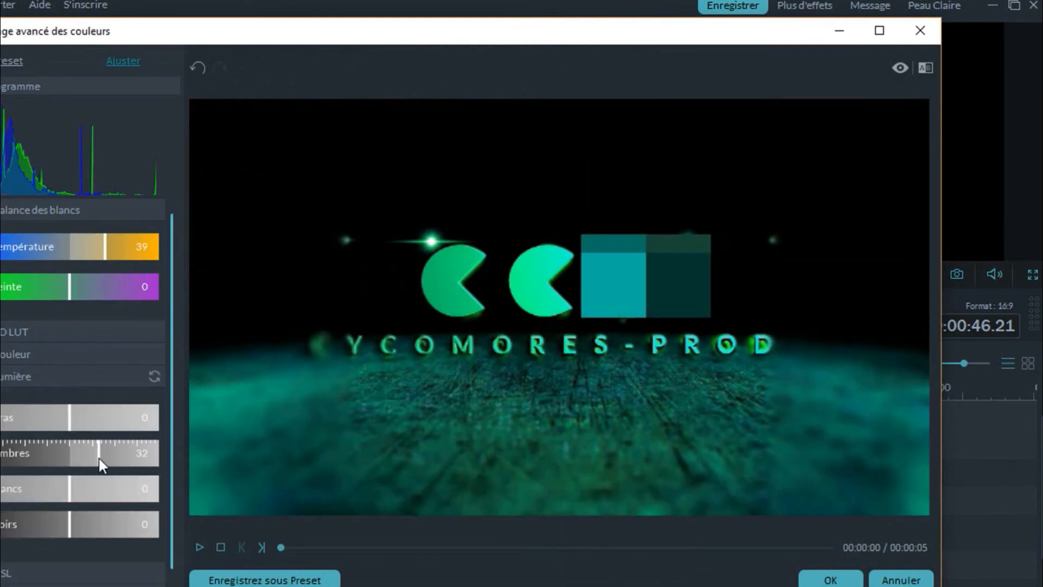
{"action": "left_click", "coordinate": [138, 459]}
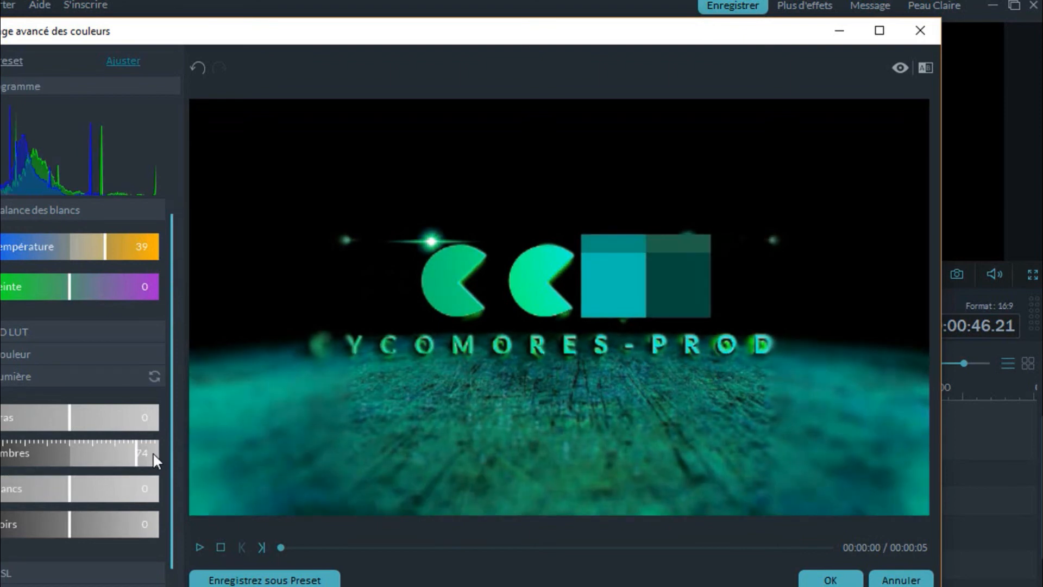
{"action": "left_click", "coordinate": [154, 456]}
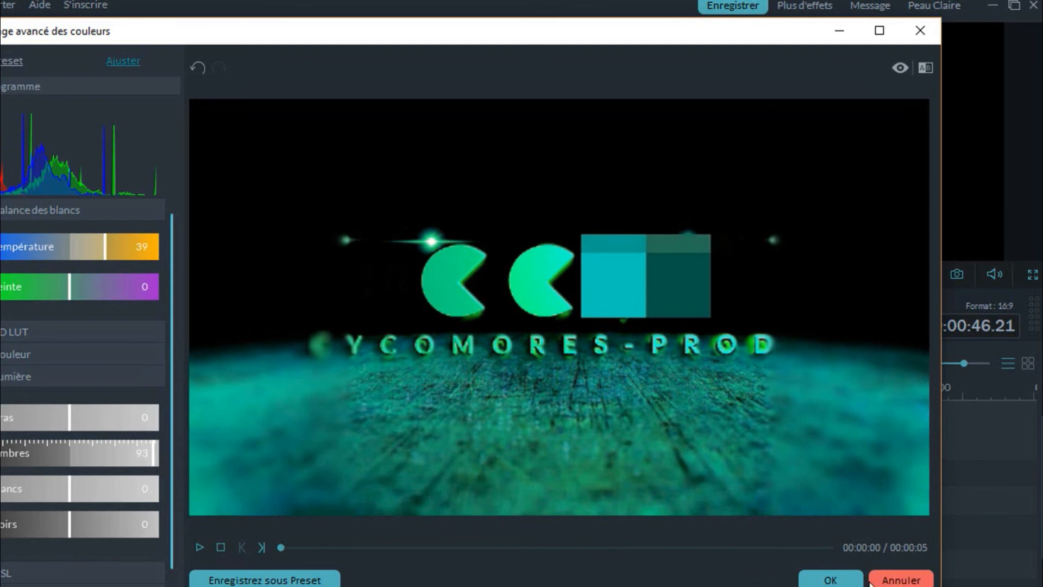
{"action": "left_click", "coordinate": [919, 31]}
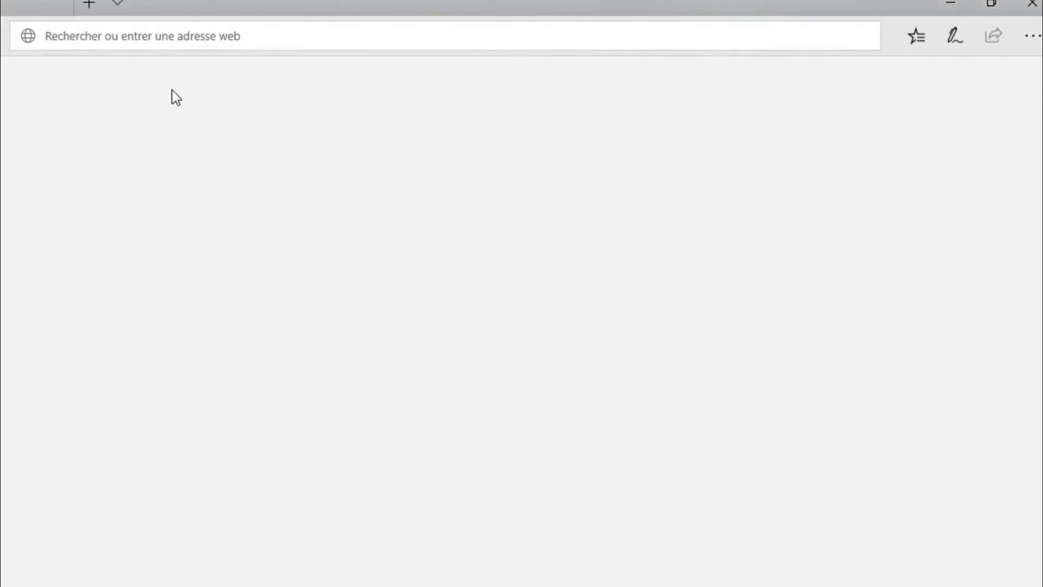
- Load the YouTube home page at youtube.com in the Edge browser
{"action": "left_click", "coordinate": [87, 35]}
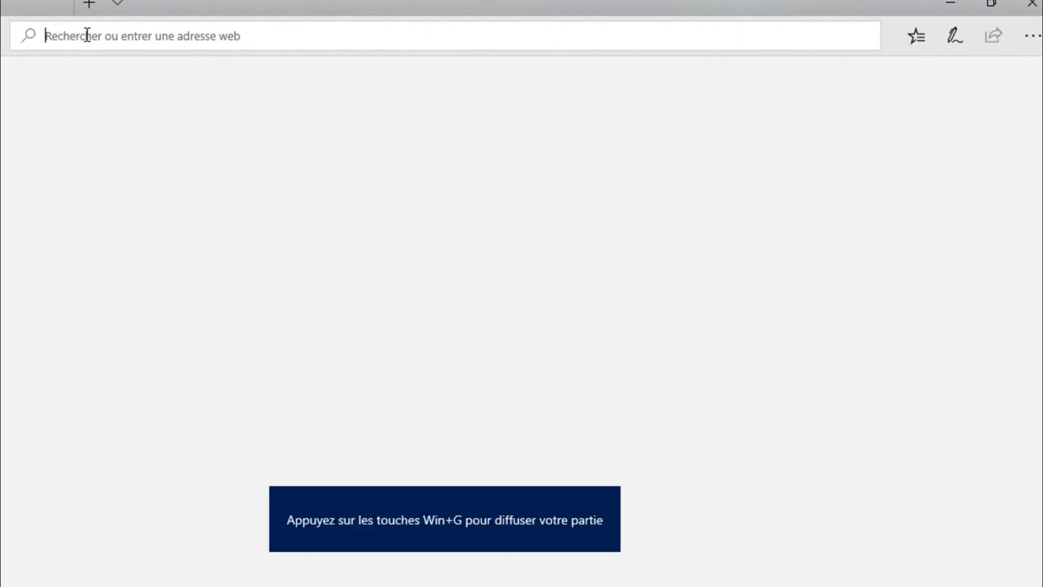
{"action": "type", "text": "youtube.com/"}
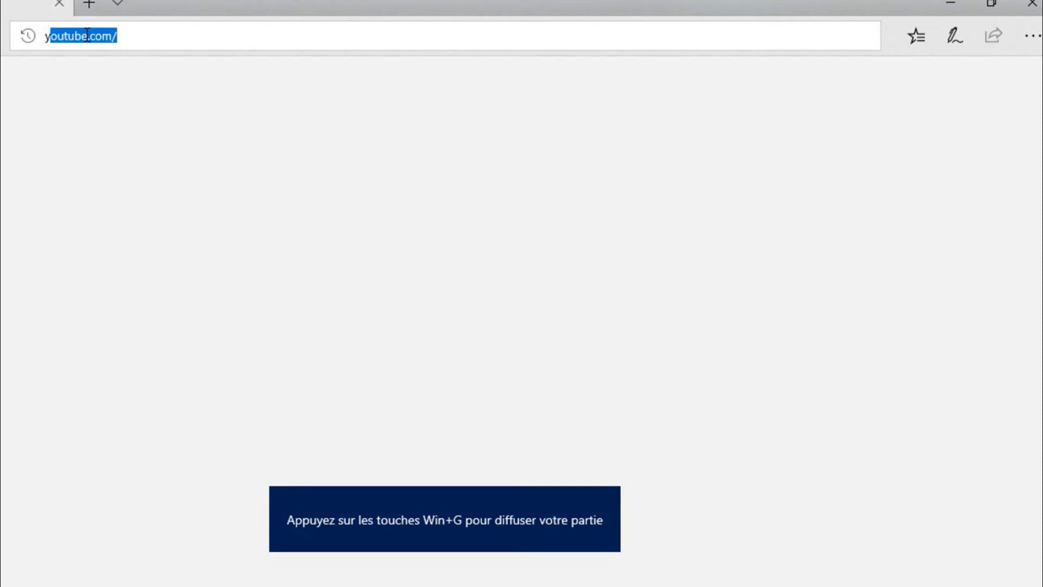
{"action": "key", "text": "Return"}
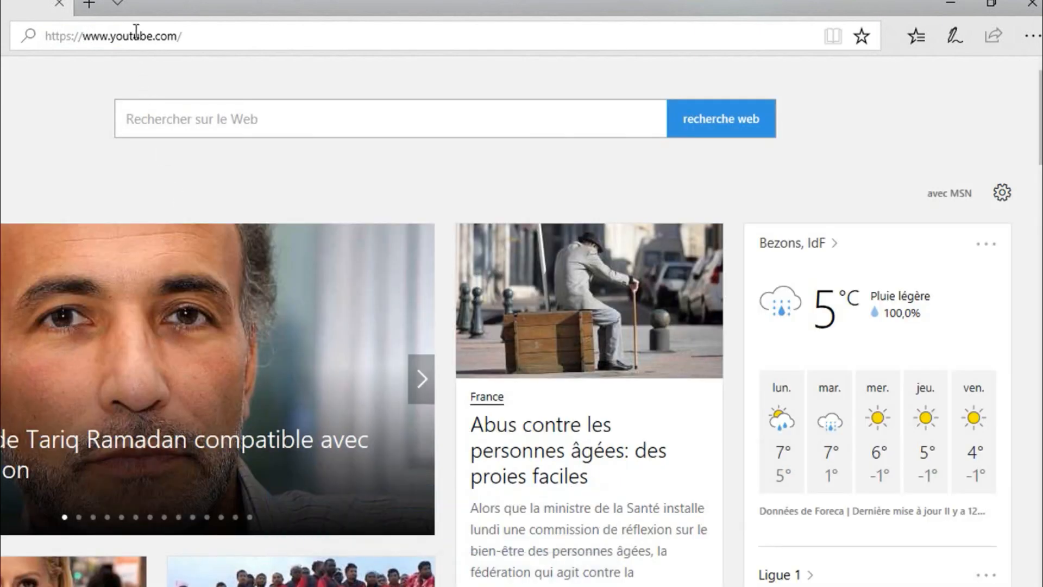
{"action": "left_click", "coordinate": [136, 32]}
{"action": "key", "text": "Return"}
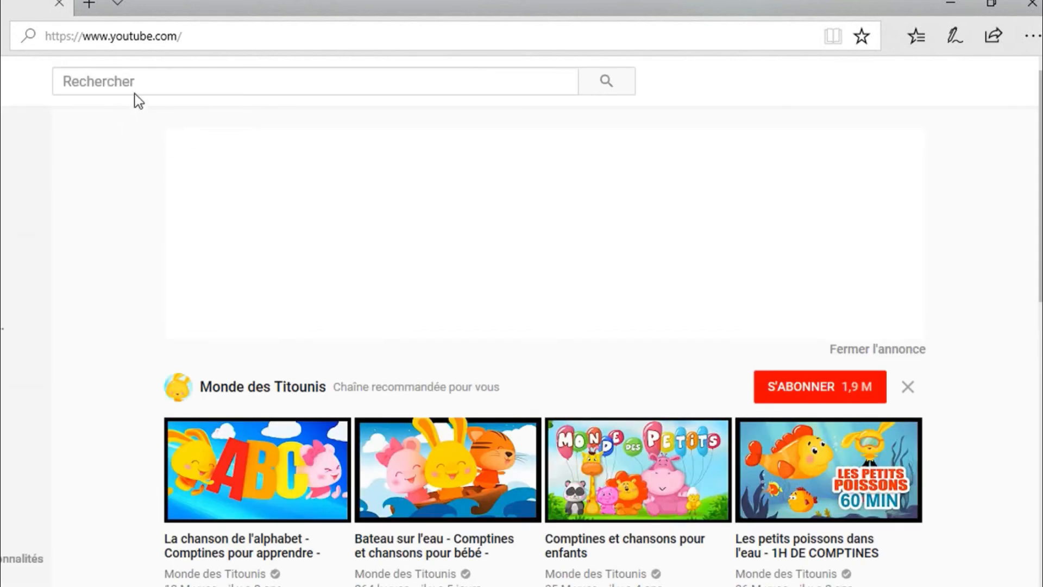
- Search YouTube for "jean fessoil hawa" and open the video "JEAN FESSOIL- HAWA clip officiel"
{"action": "left_click", "coordinate": [92, 85]}
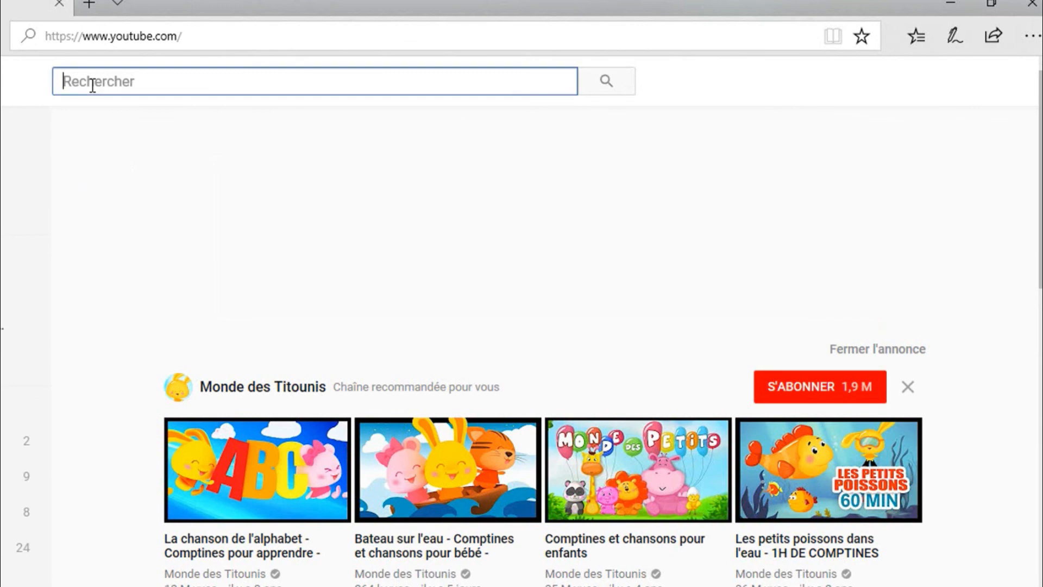
{"action": "type", "text": "jean "}
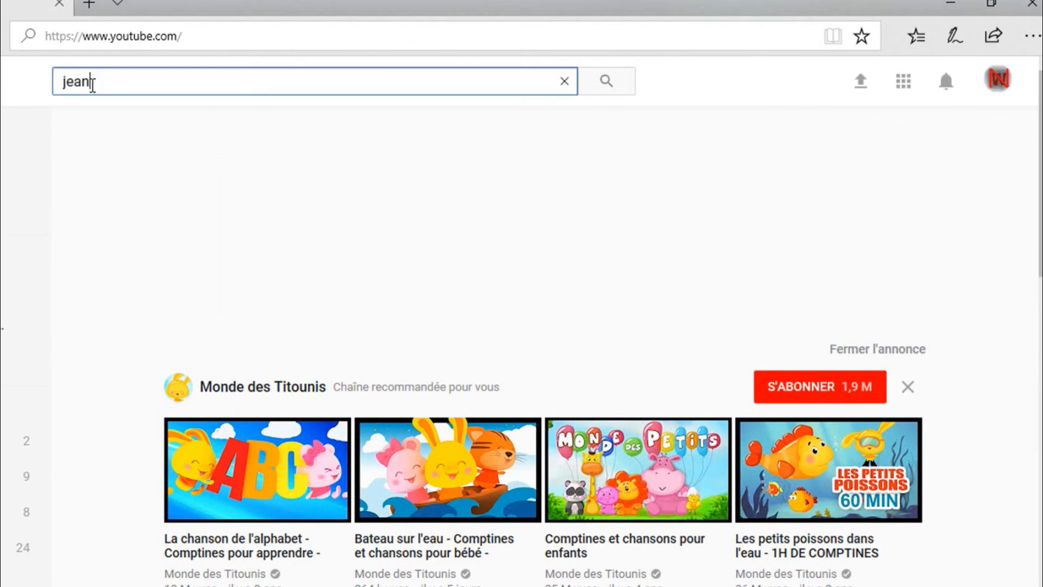
{"action": "type", "text": "f"}
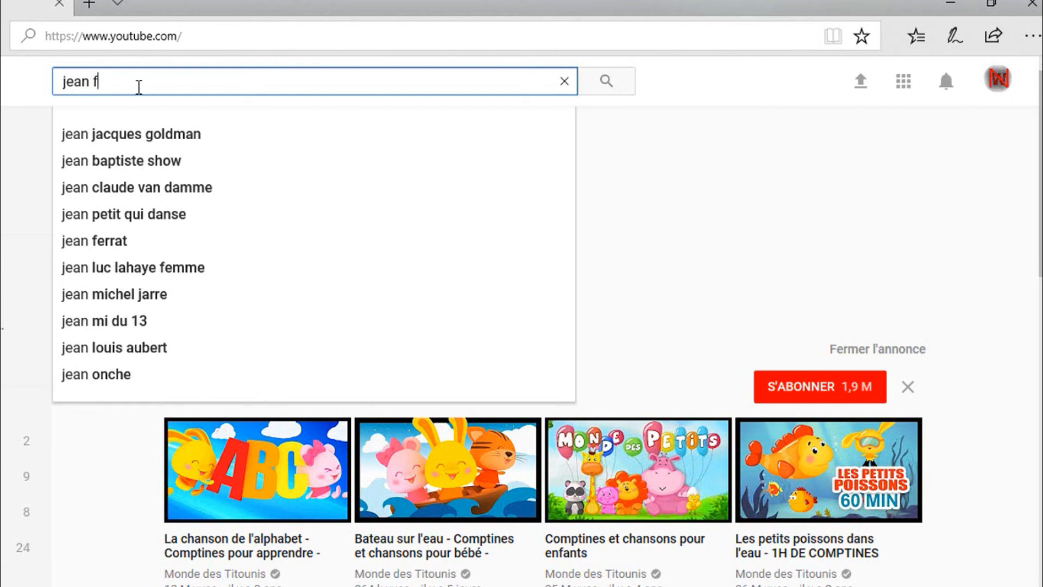
{"action": "type", "text": "ess"}
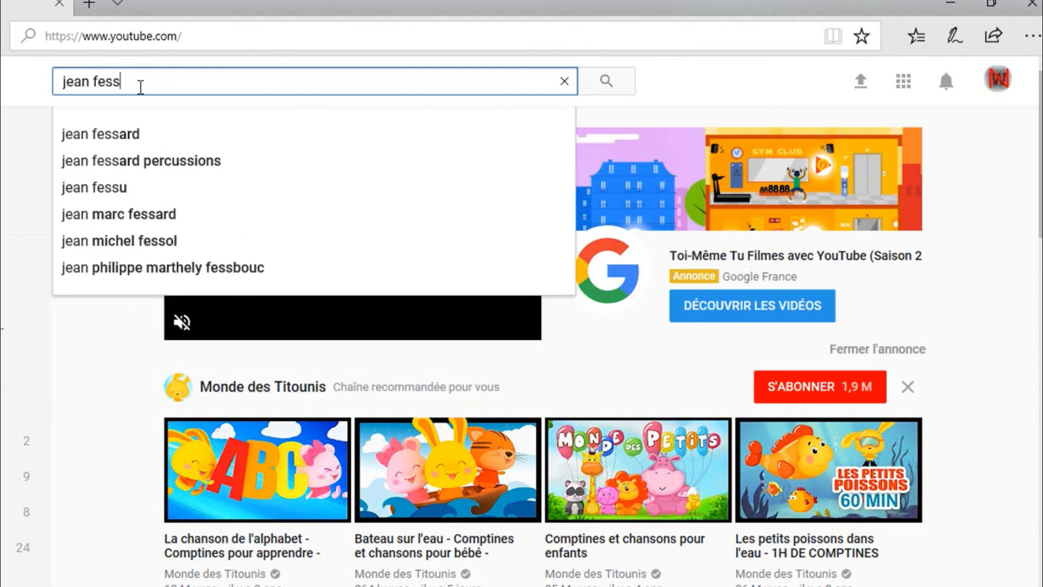
{"action": "type", "text": "oill"}
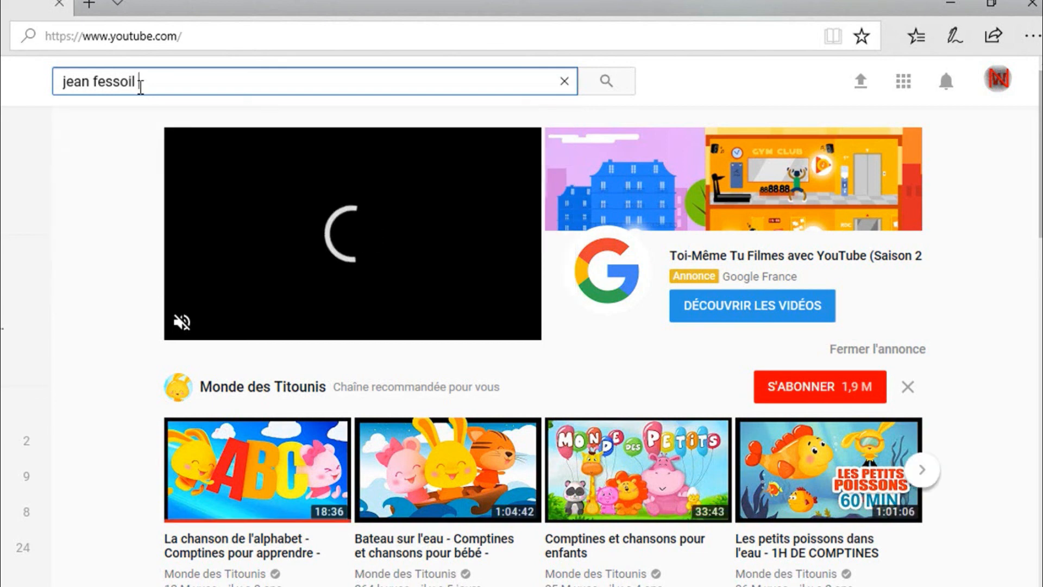
{"action": "type", "text": " hawa"}
{"action": "key", "text": "Return"}
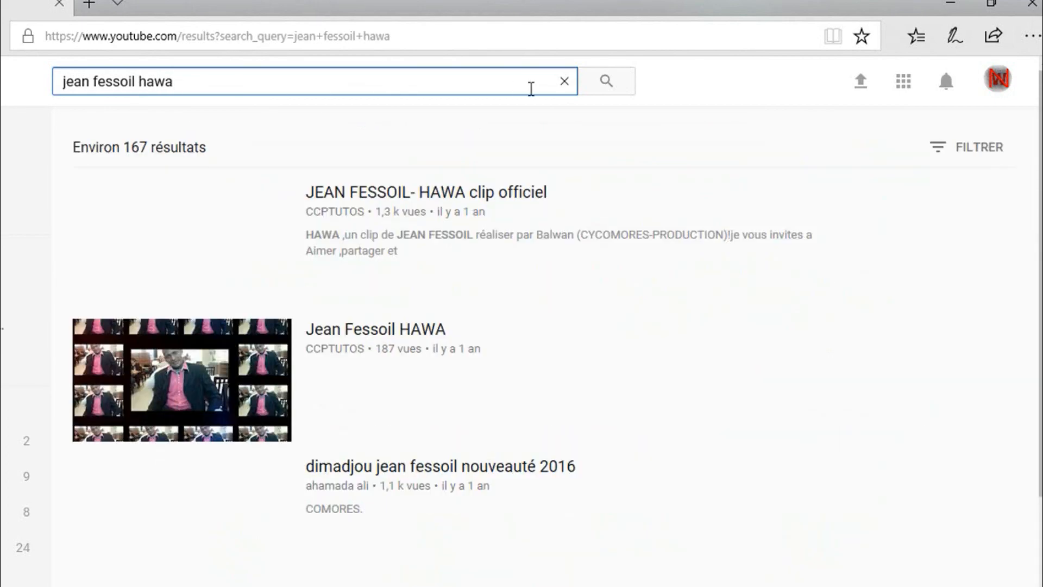
{"action": "left_click", "coordinate": [382, 200]}
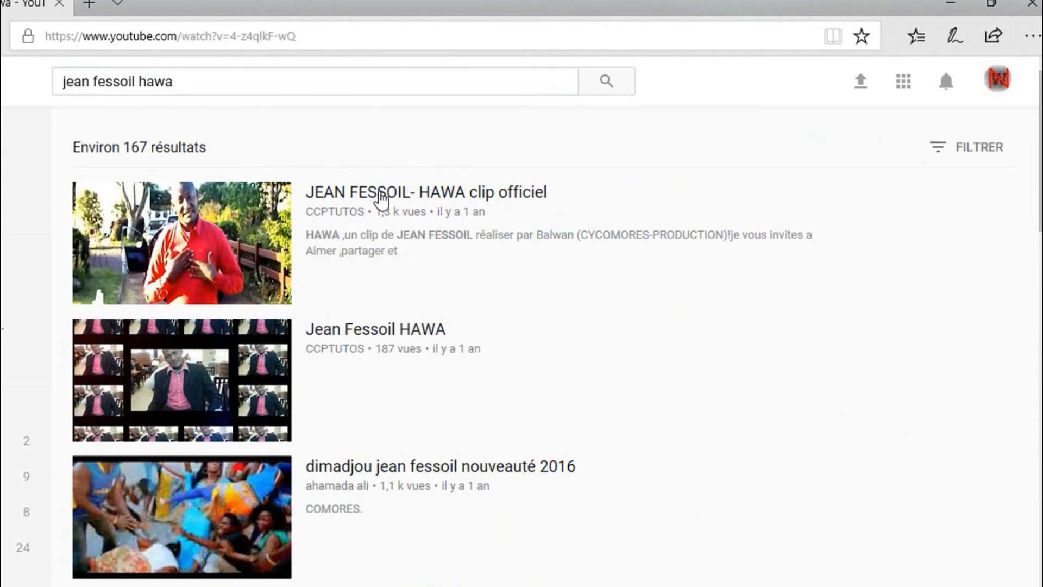